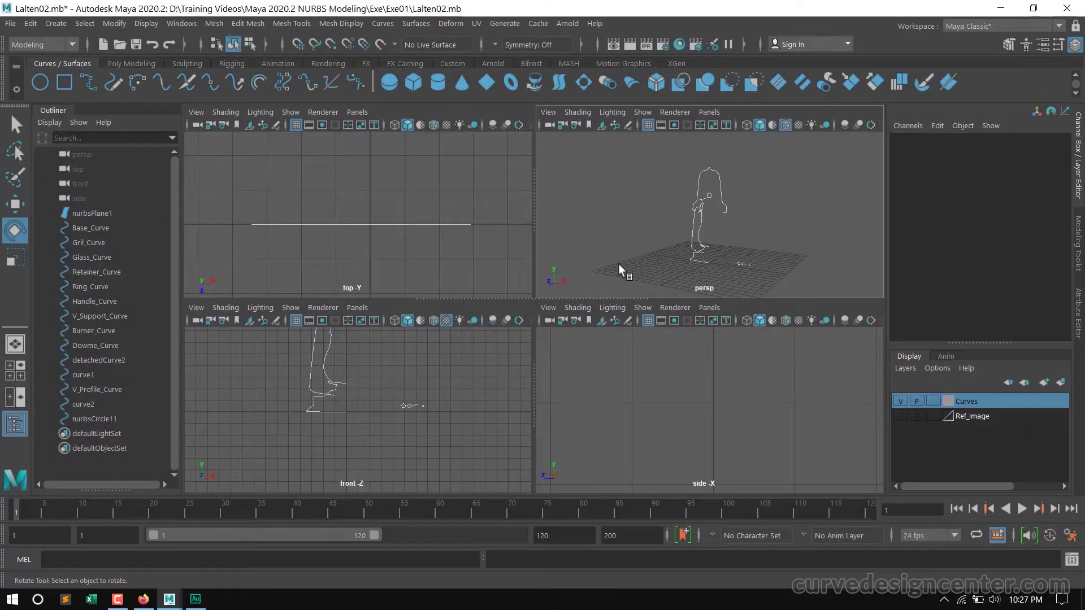
Examine the lantern profile curves in the perspective view, selecting the base curve.
key(space)
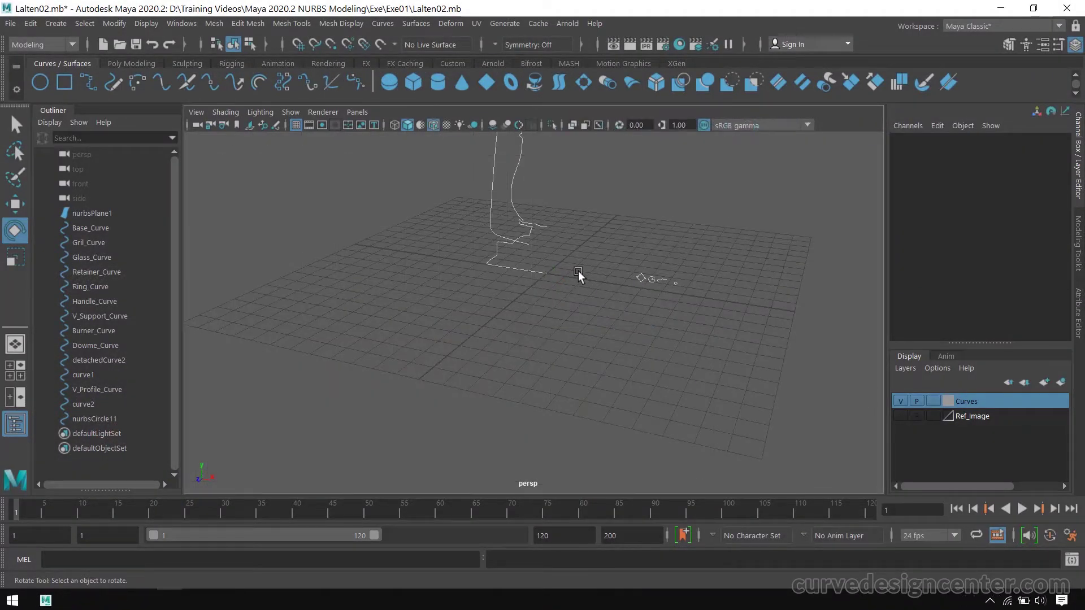
alt+middle_drag(580, 266, 598, 330)
scroll(566, 330, up, 5)
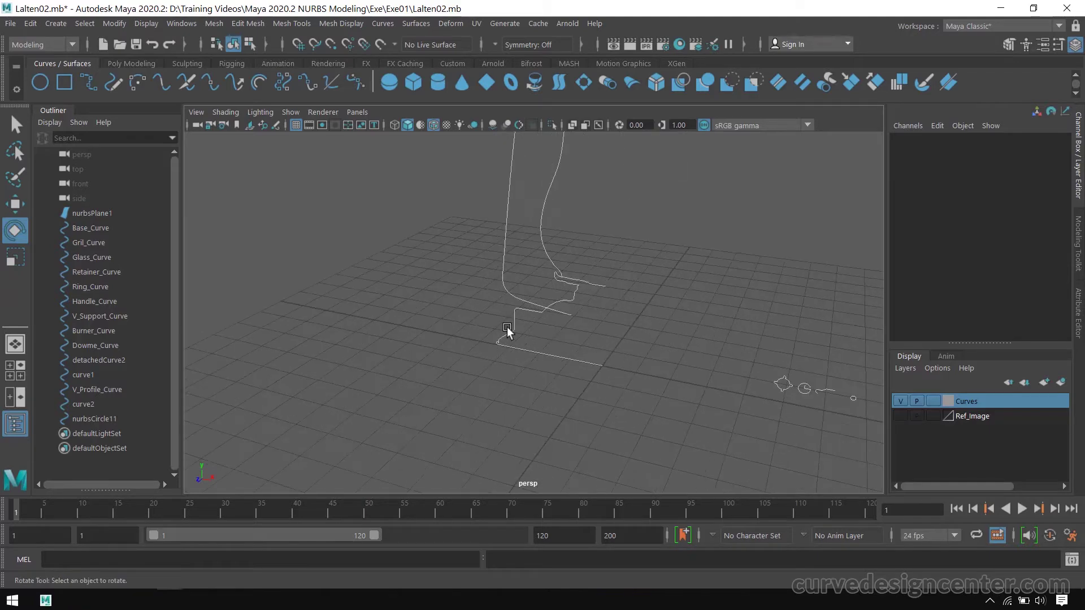
alt+drag(513, 338, 557, 395)
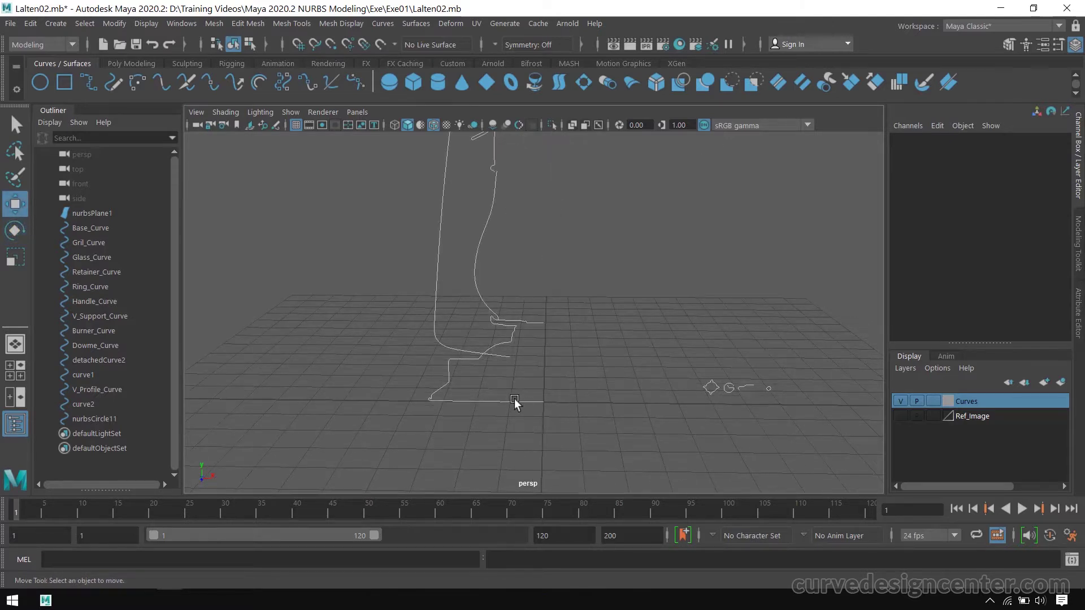
drag(490, 418, 459, 392)
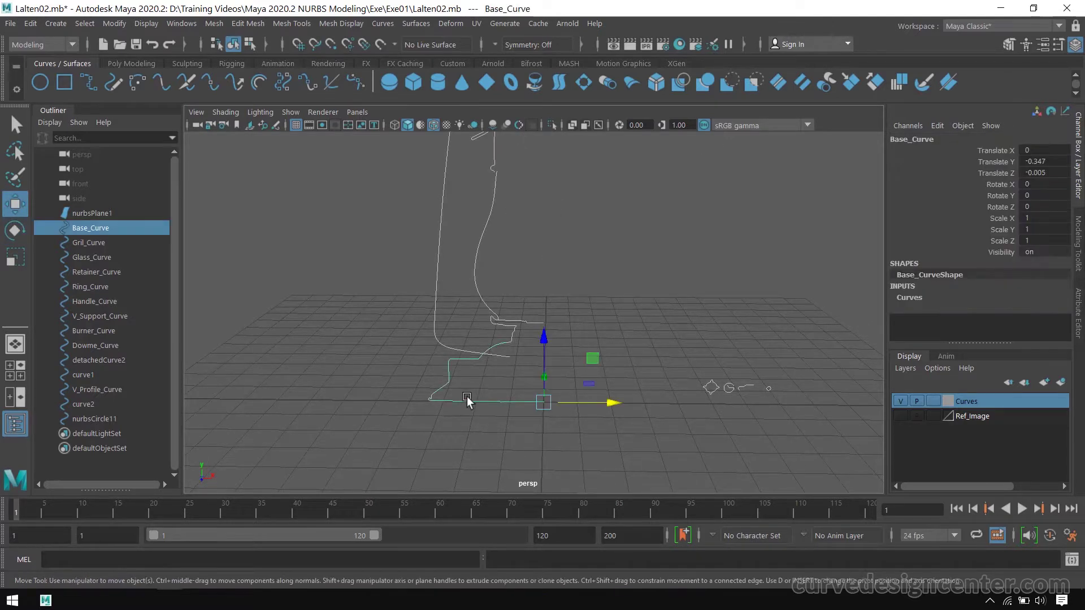
alt+drag(492, 431, 514, 433)
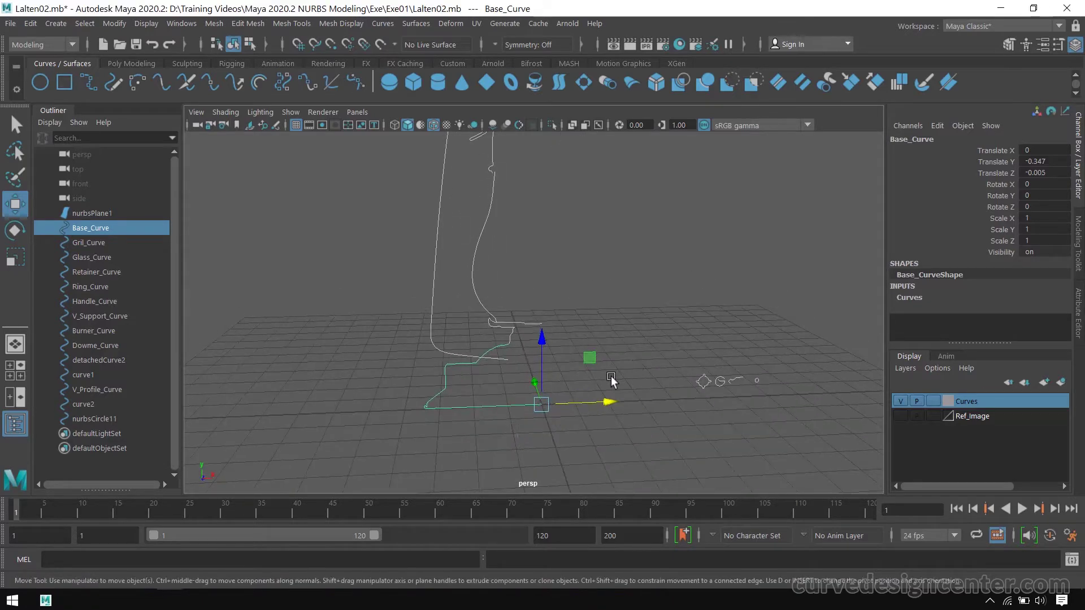
Examine the glass, handle, burner and grill curves in the front view, selecting each in turn.
key(space)
key(space)
alt+middle_drag(422, 426, 535, 458)
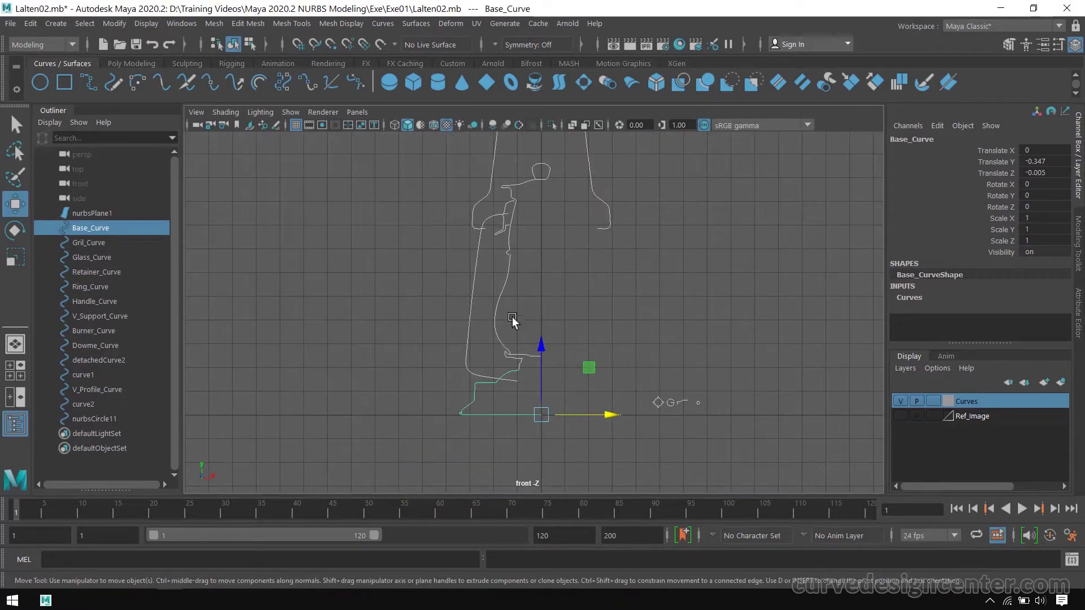
click(492, 296)
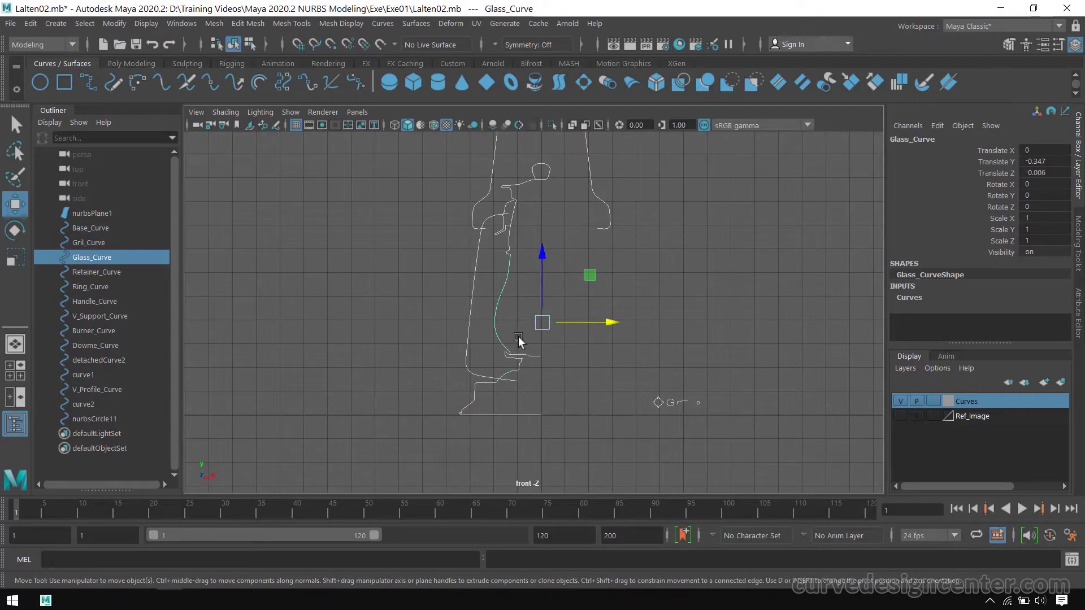
alt+middle_drag(518, 337, 509, 421)
click(575, 226)
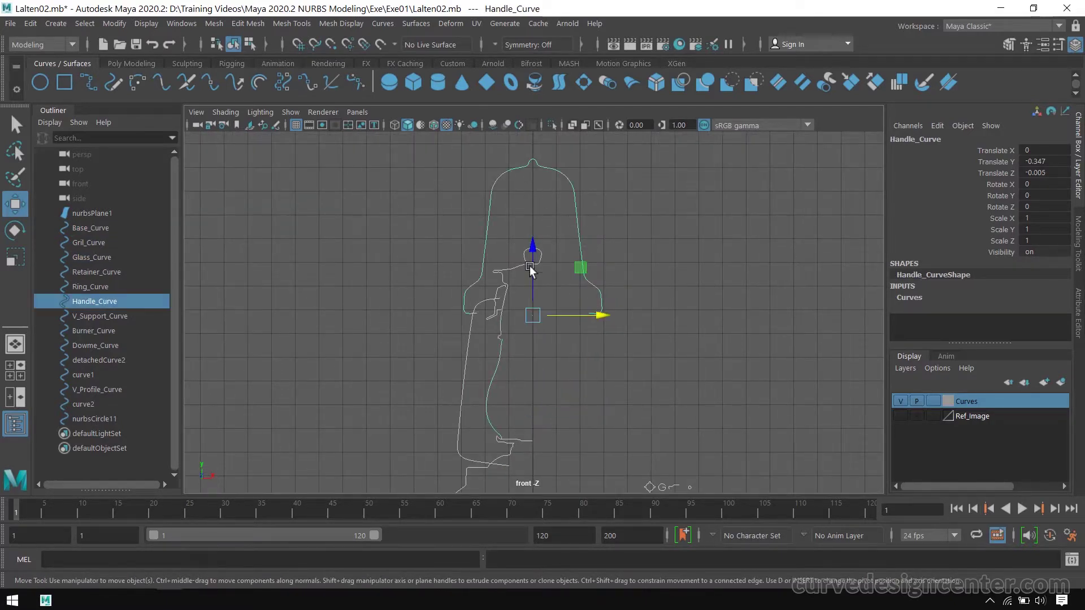
alt+middle_drag(532, 444, 519, 284)
scroll(508, 279, up, 5)
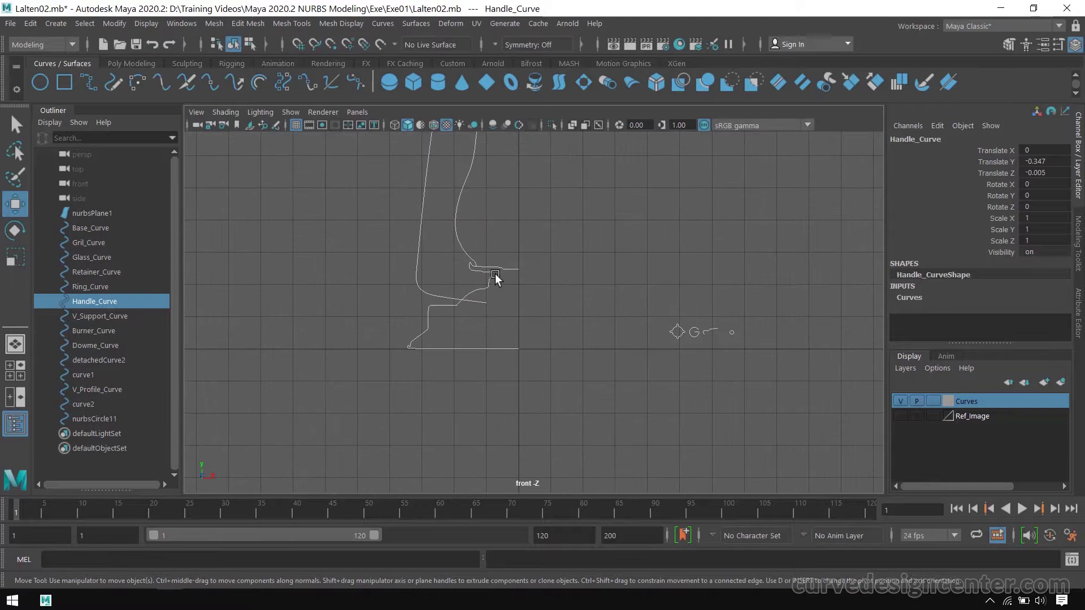
click(460, 258)
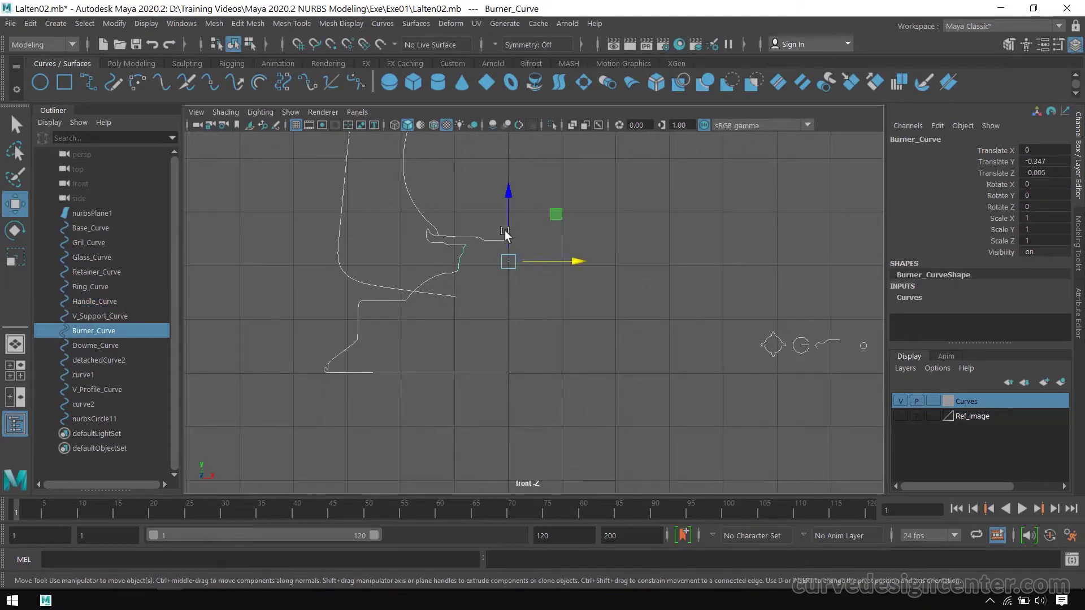
click(504, 231)
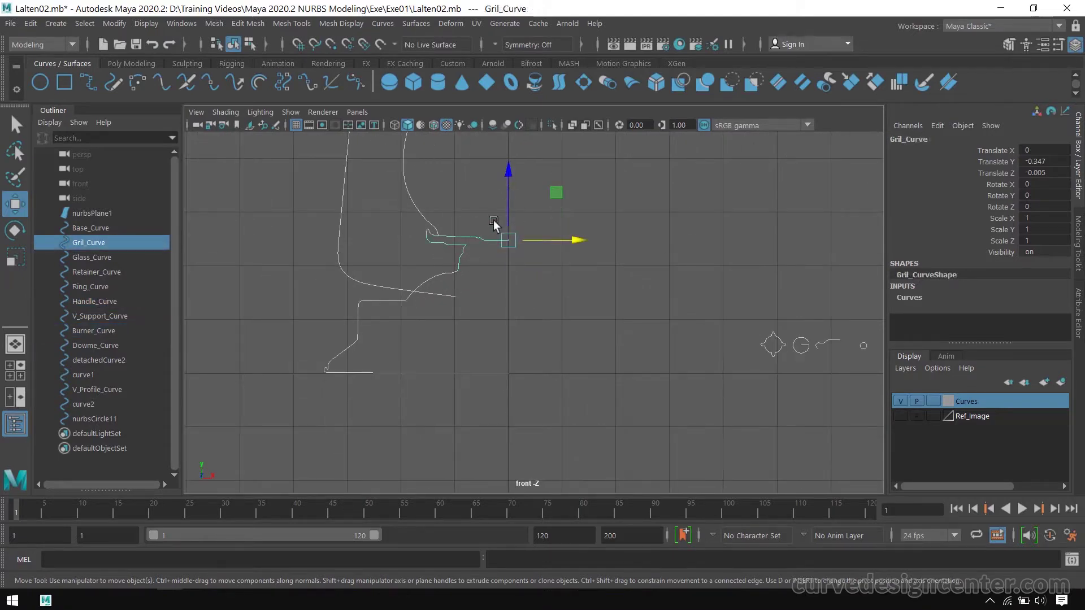
click(452, 250)
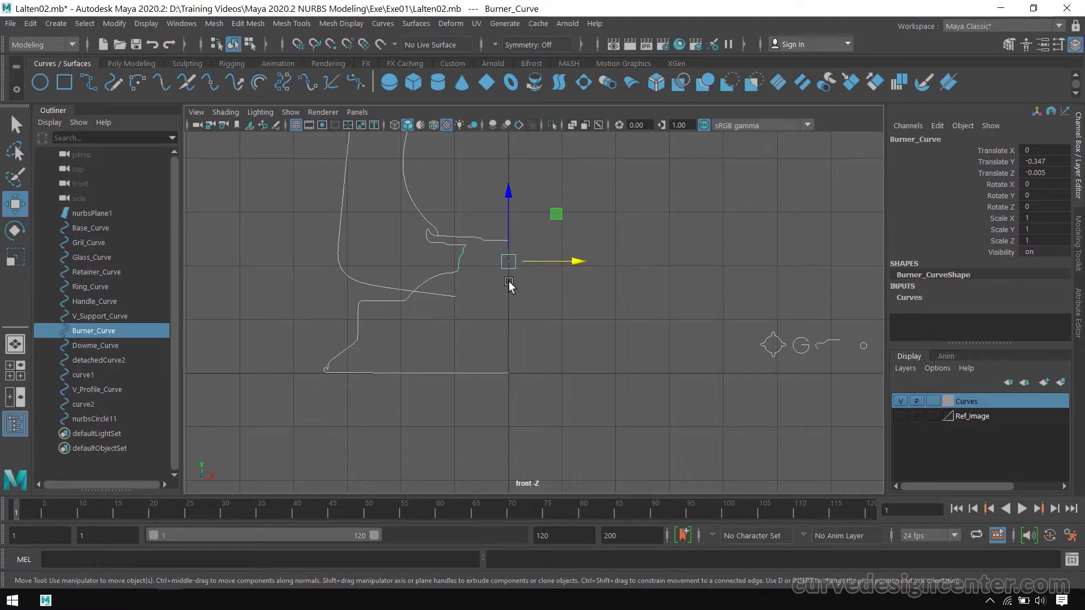
Revolve Base_Curve in the perspective view with the Revolve options reset and the segments set to 26.
key(space)
key(space)
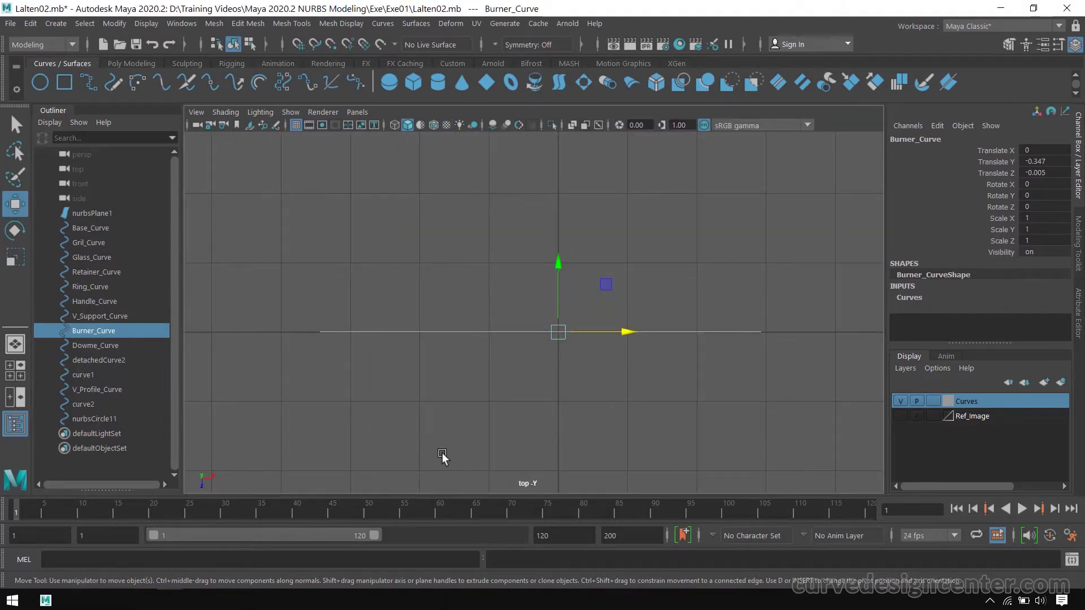
key(space)
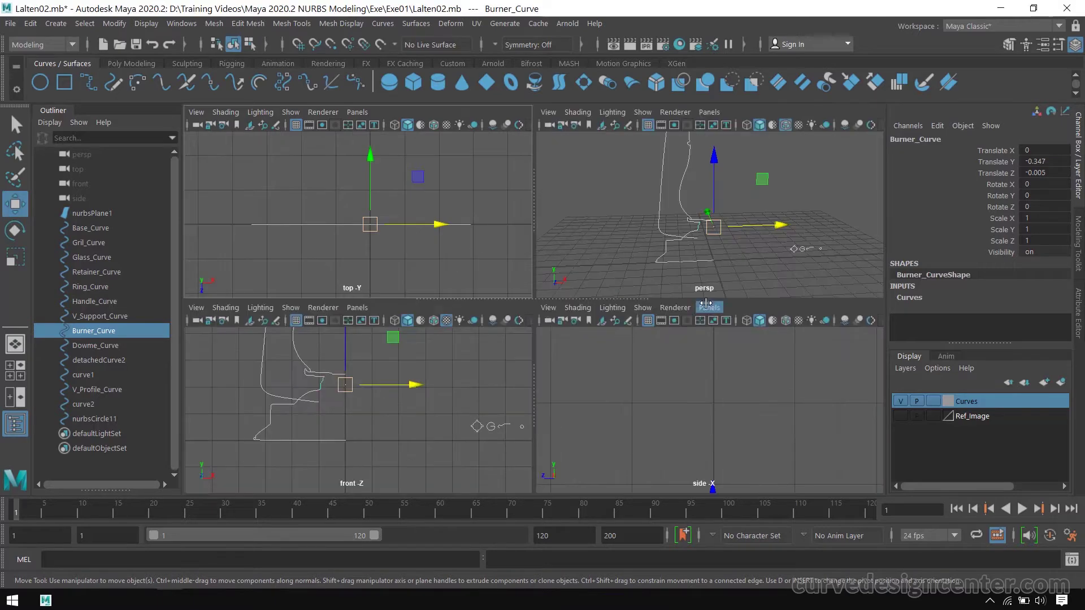
key(space)
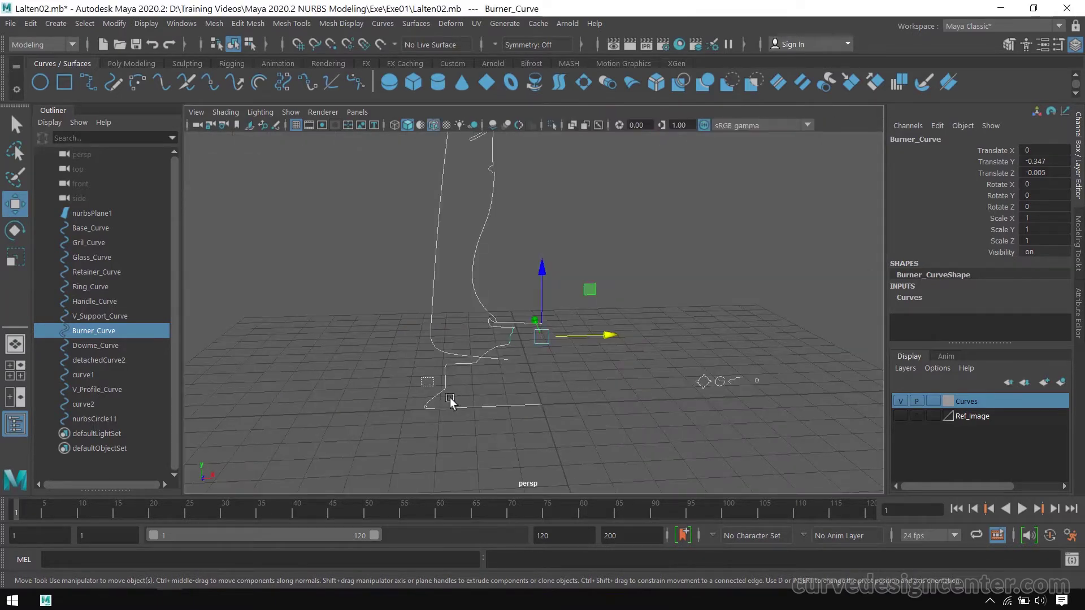
click(440, 402)
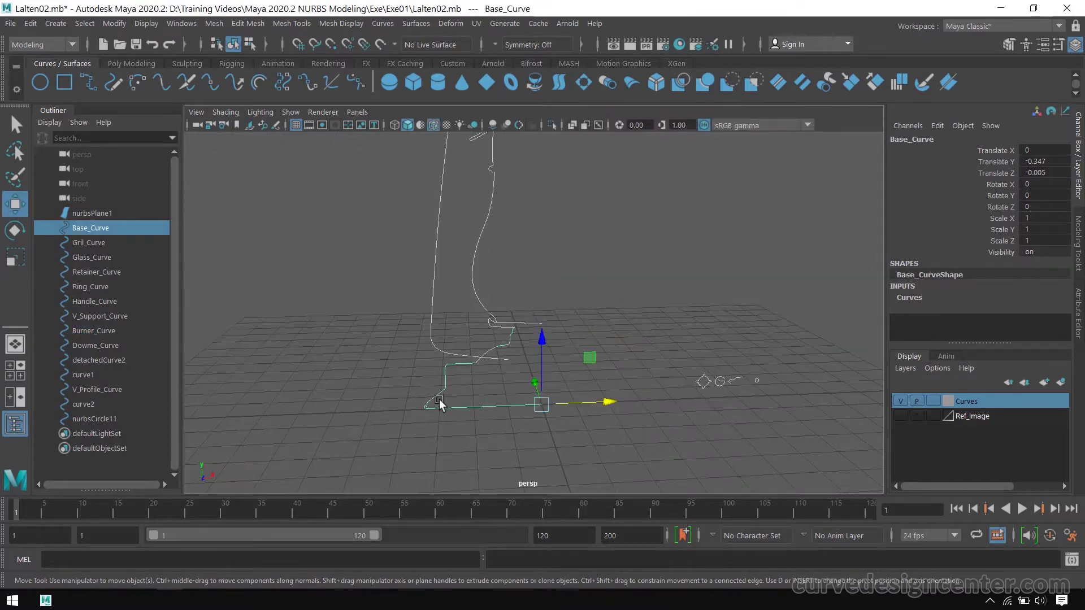
click(412, 24)
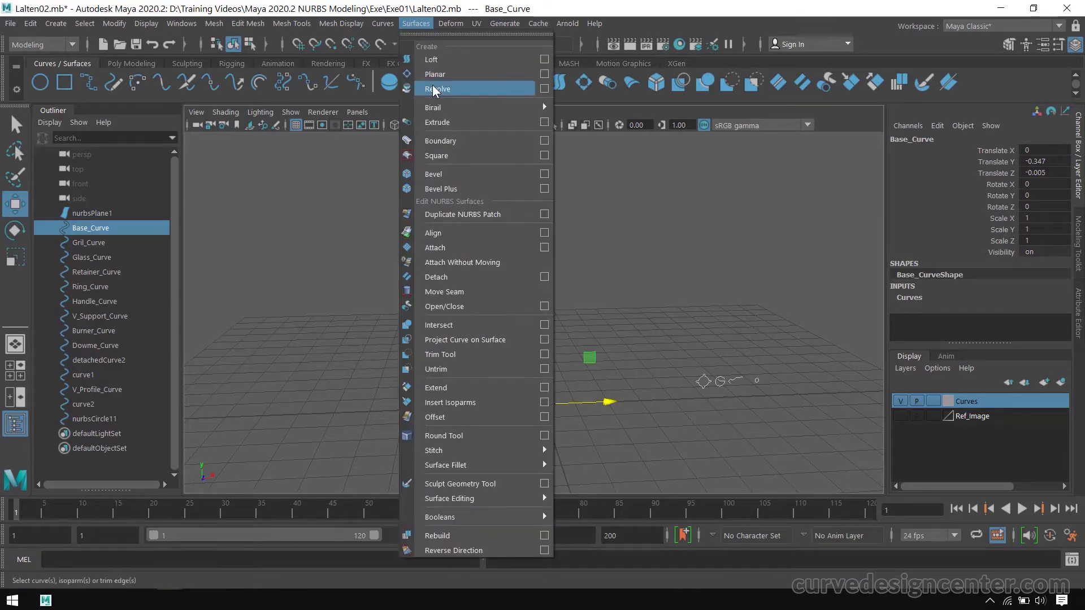
click(545, 88)
drag(359, 140, 809, 132)
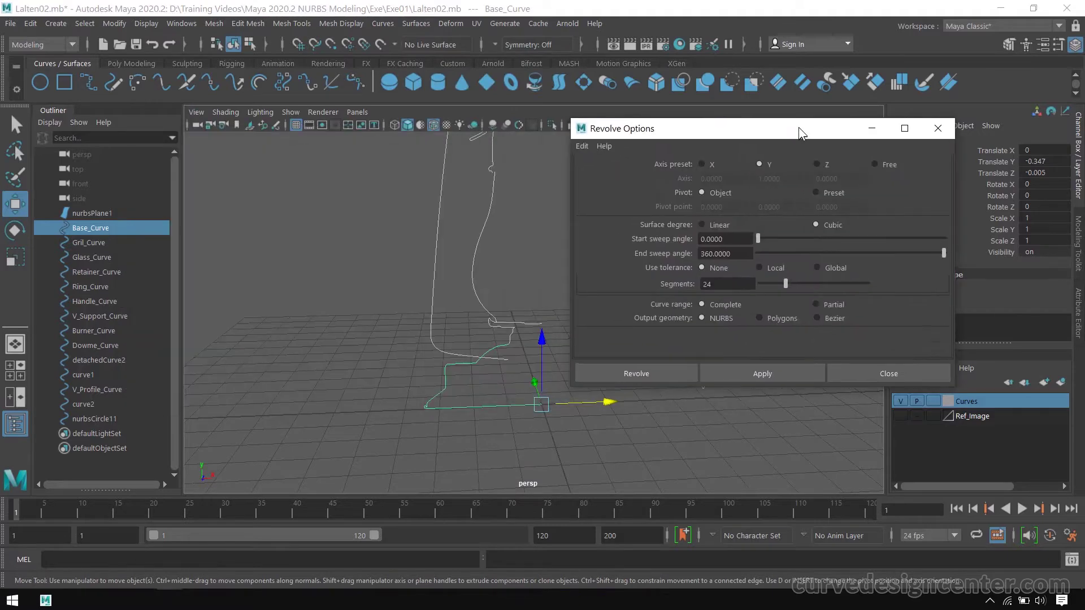
click(581, 146)
click(595, 174)
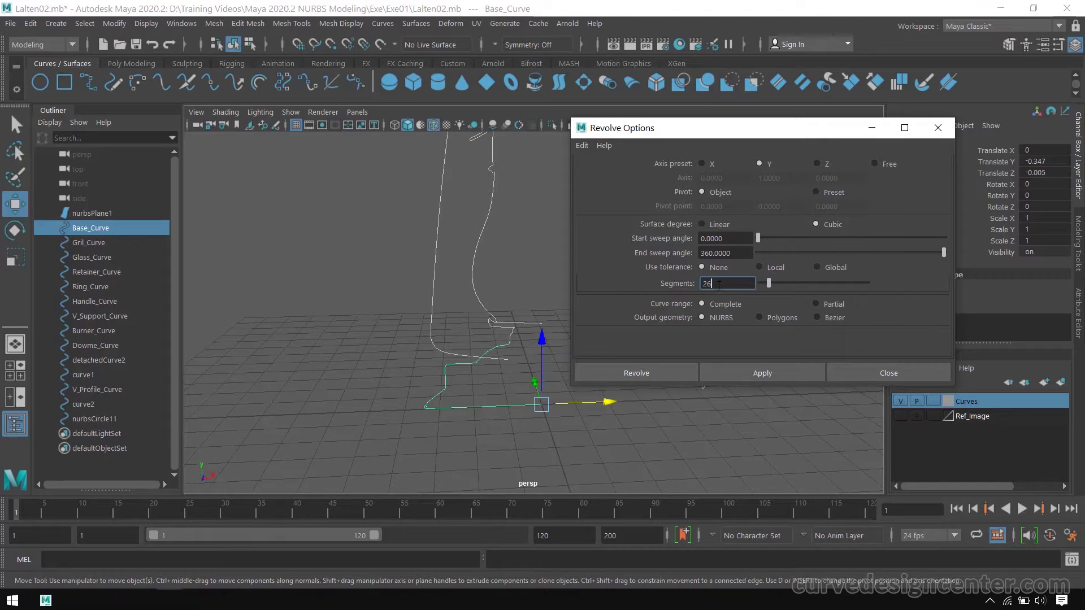
click(768, 374)
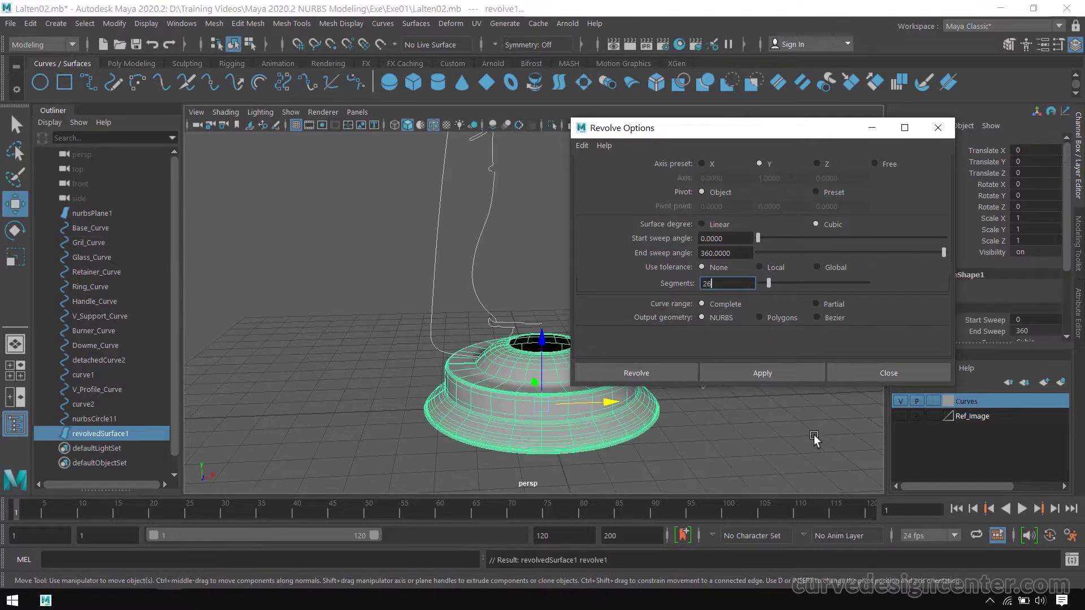
click(906, 370)
Revolve Burner_Curve above the base in the front view, using the same Revolve settings.
alt+drag(712, 277, 685, 262)
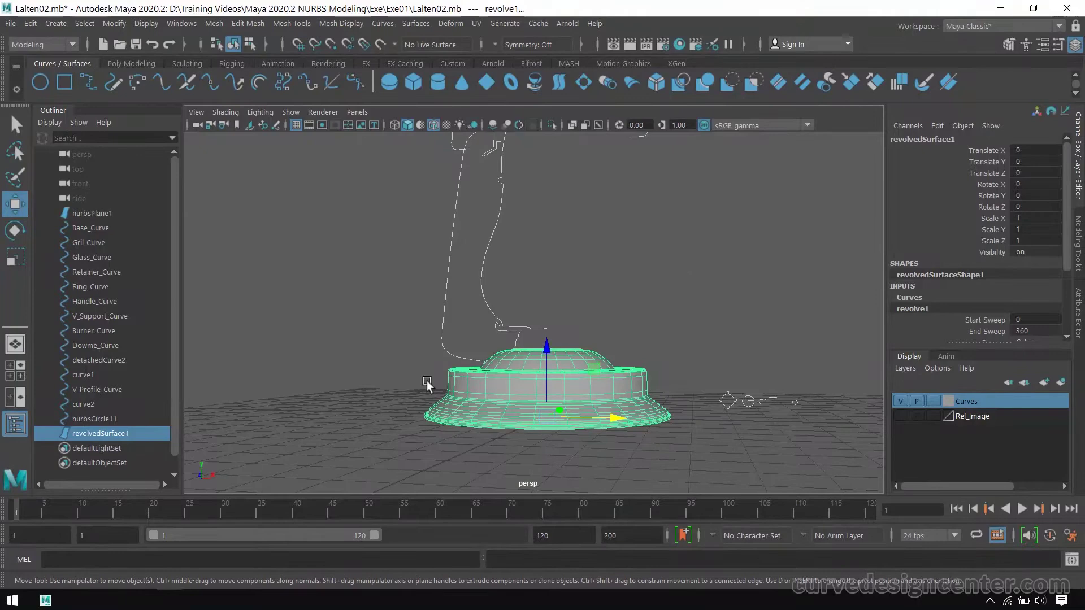
key(space)
key(space)
scroll(590, 278, up, 3)
alt+middle_drag(590, 278, 595, 358)
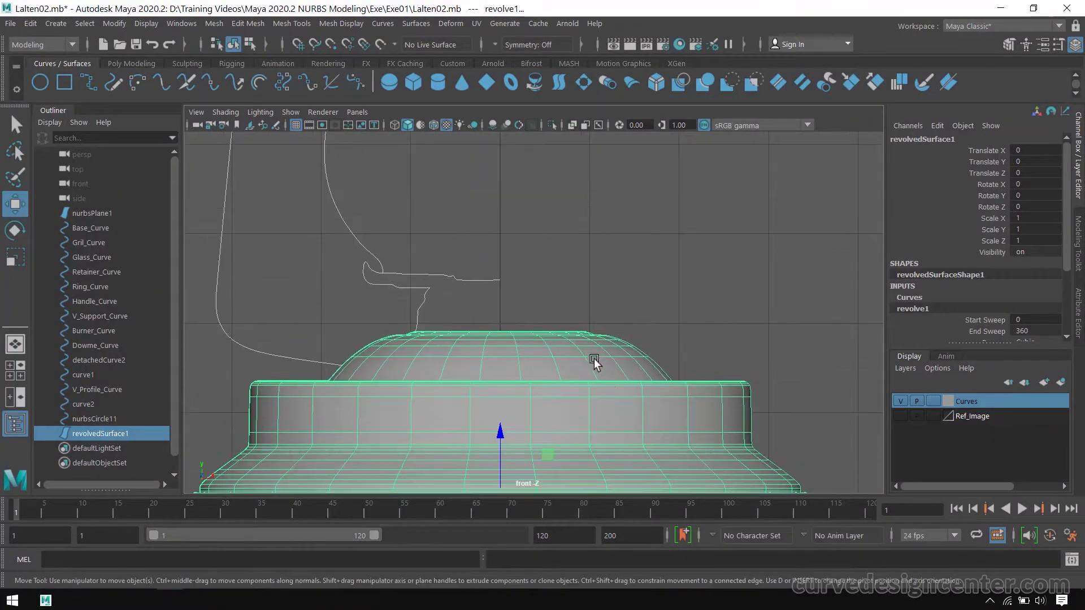
scroll(381, 311, up, 2)
drag(357, 300, 378, 314)
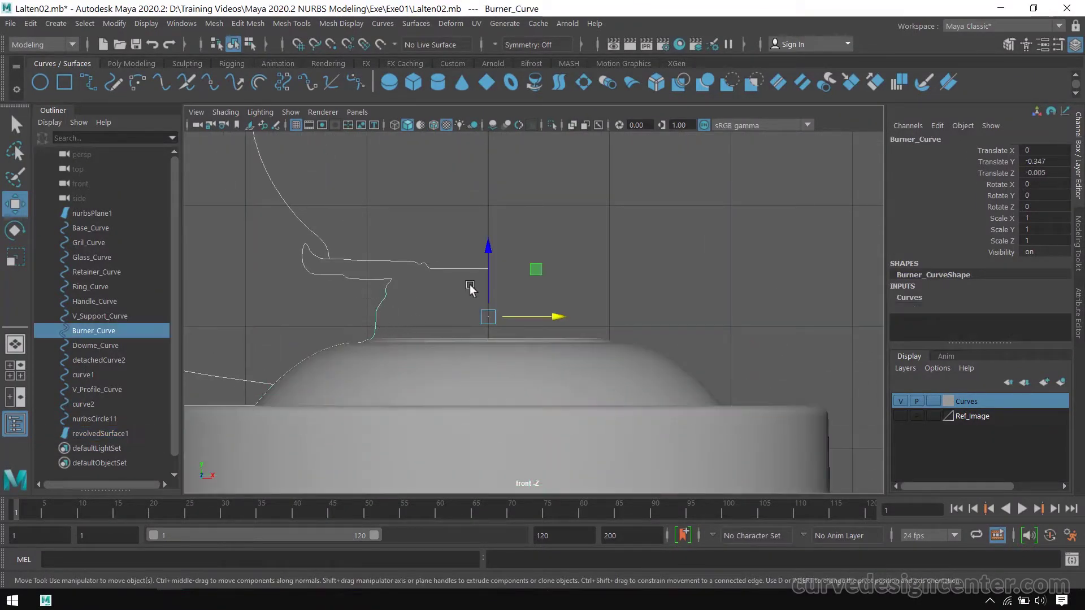
click(423, 25)
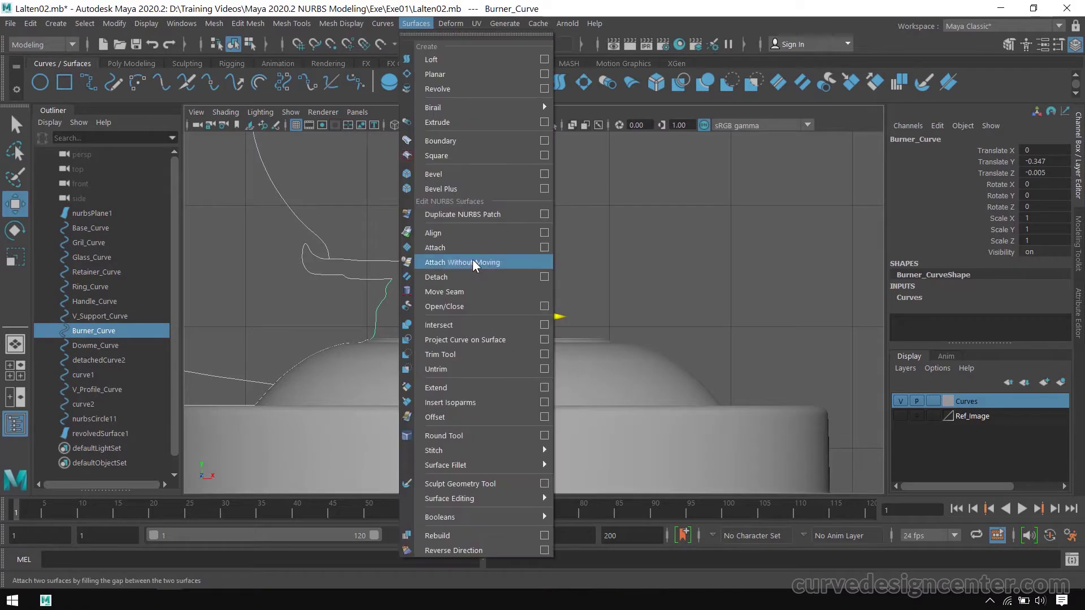
click(443, 89)
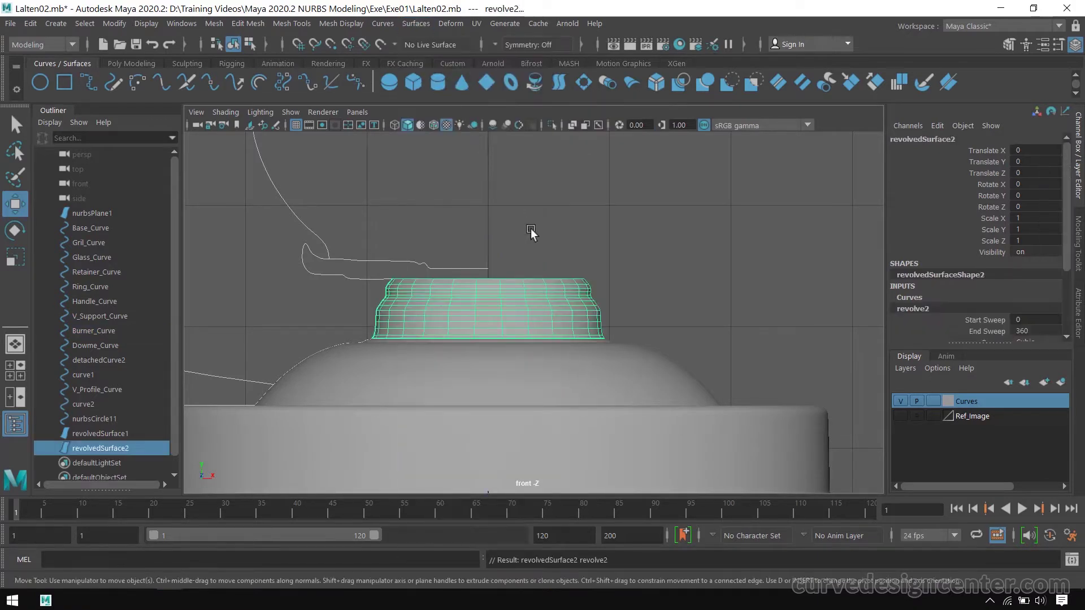
Try revolving Gril_Curve above the burner in the perspective view, then undo the revolve.
click(368, 263)
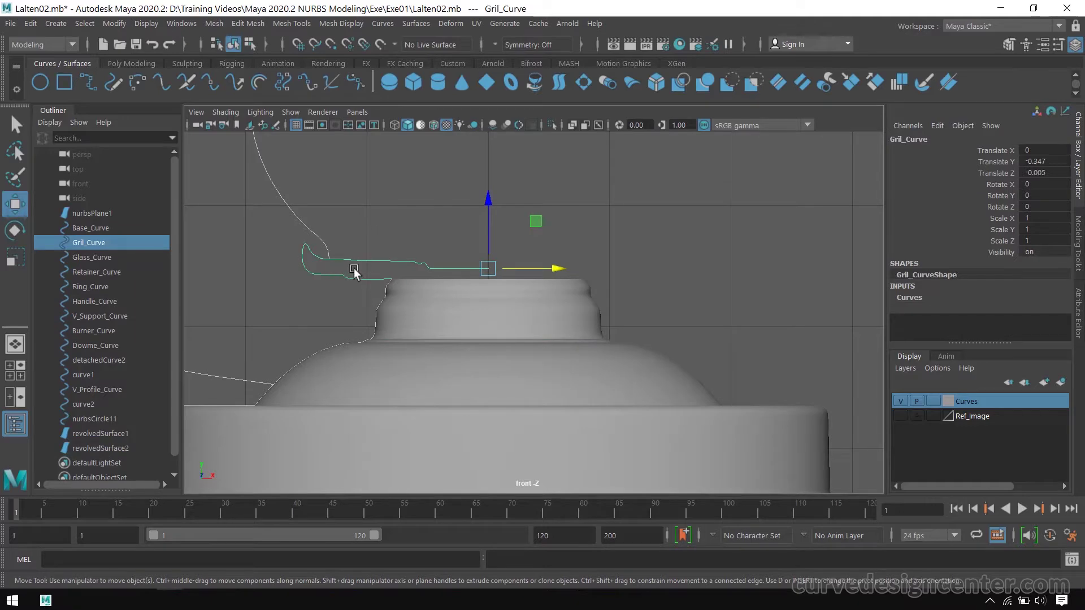
key(space)
key(space)
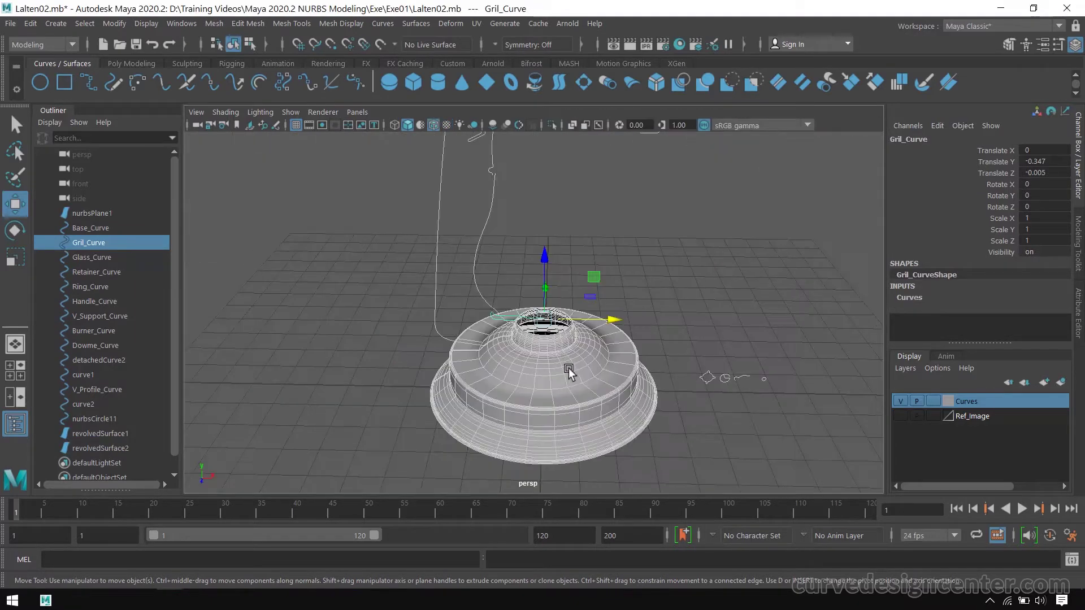
scroll(568, 368, up, 2)
alt+middle_drag(614, 388, 629, 297)
scroll(613, 286, up, 5)
alt+drag(591, 300, 686, 320)
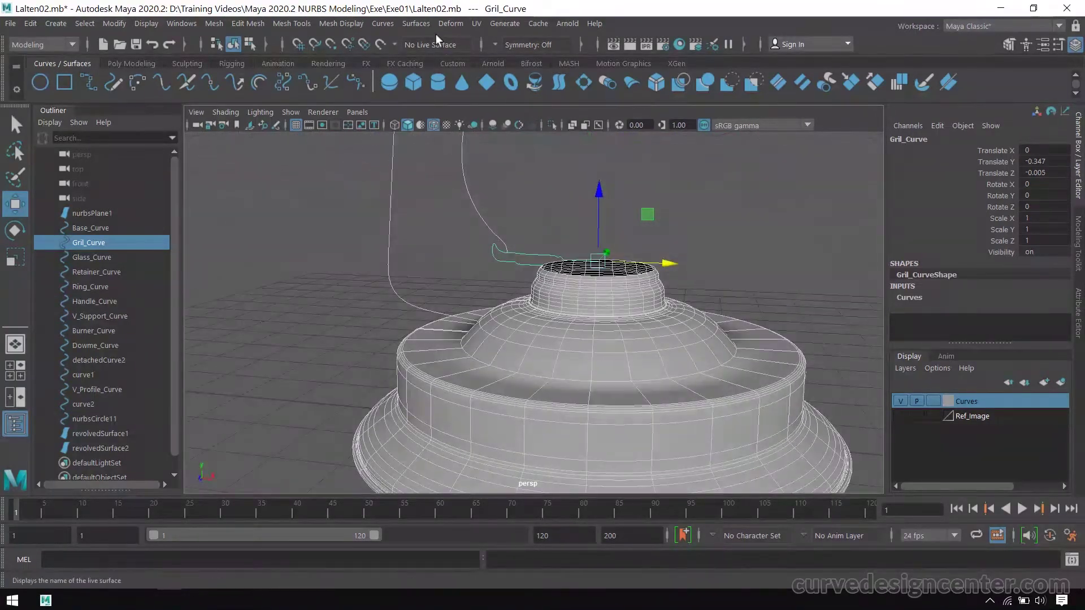
click(417, 24)
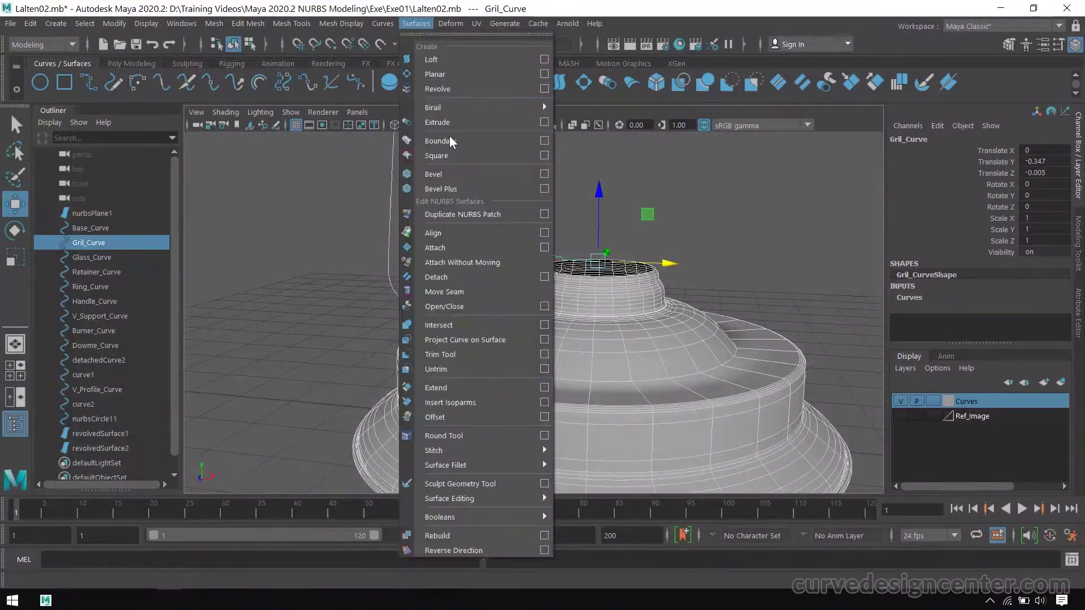
click(445, 89)
alt+drag(625, 237, 552, 240)
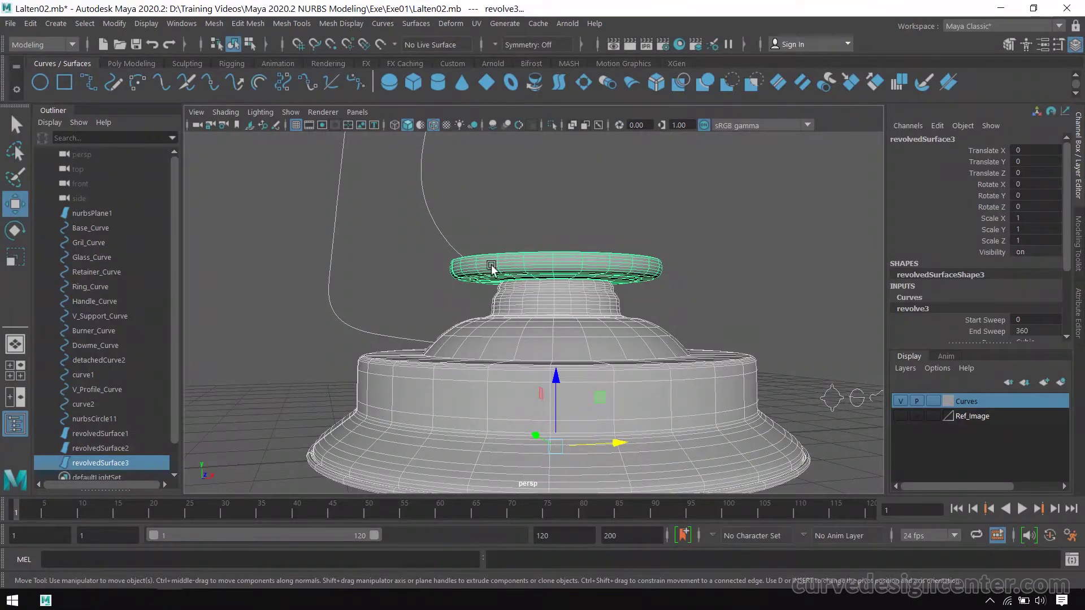
key(ctrl+z)
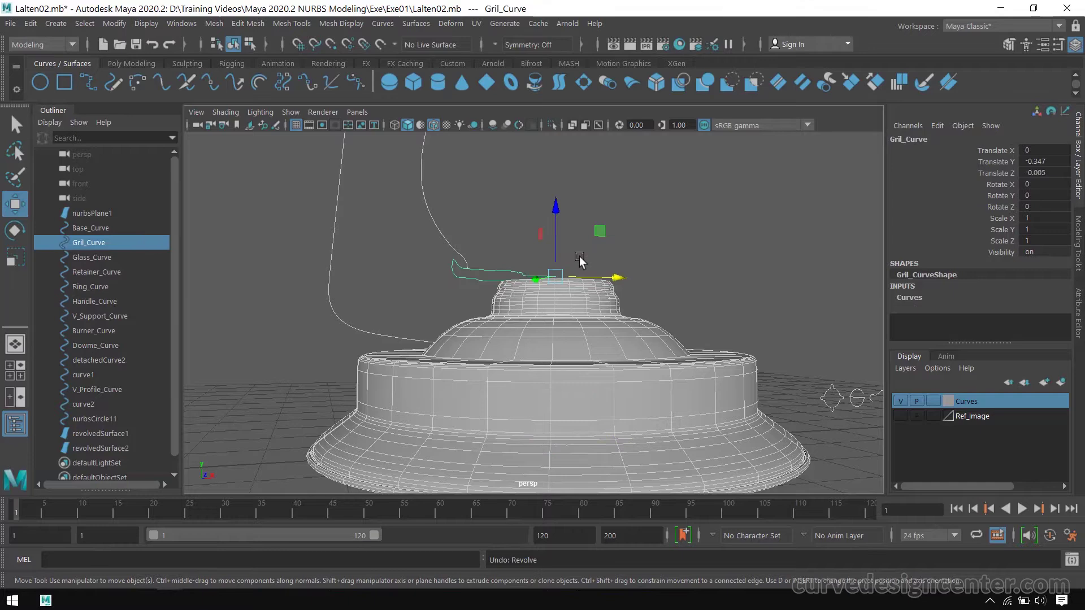
Hide Glass_Curve and the revolved burner surface in the front view to expose the grill curve.
key(space)
key(space)
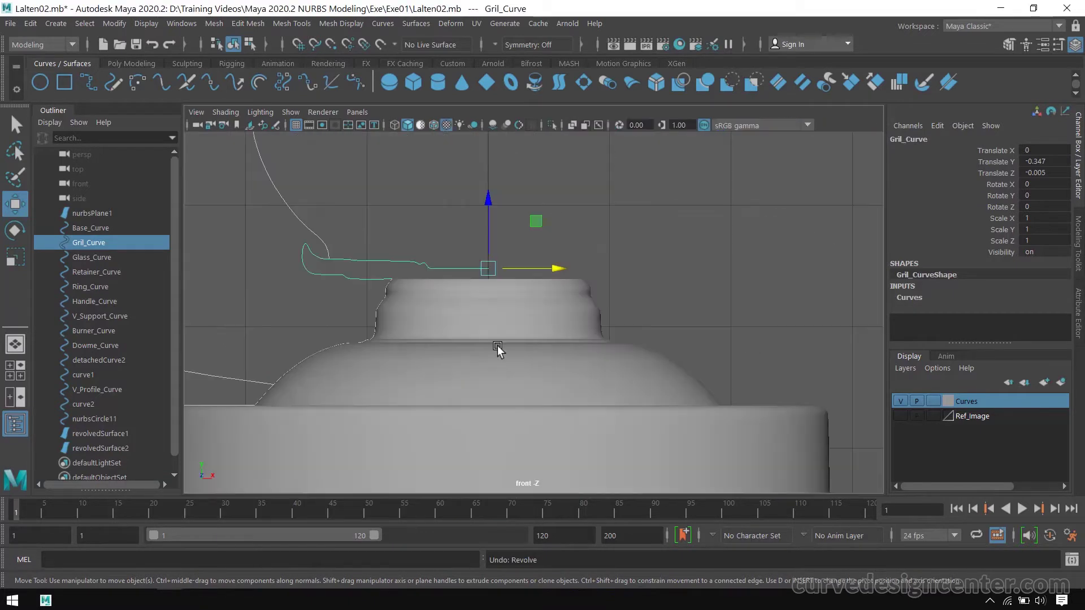
scroll(659, 300, up, 6)
scroll(617, 309, down, 2)
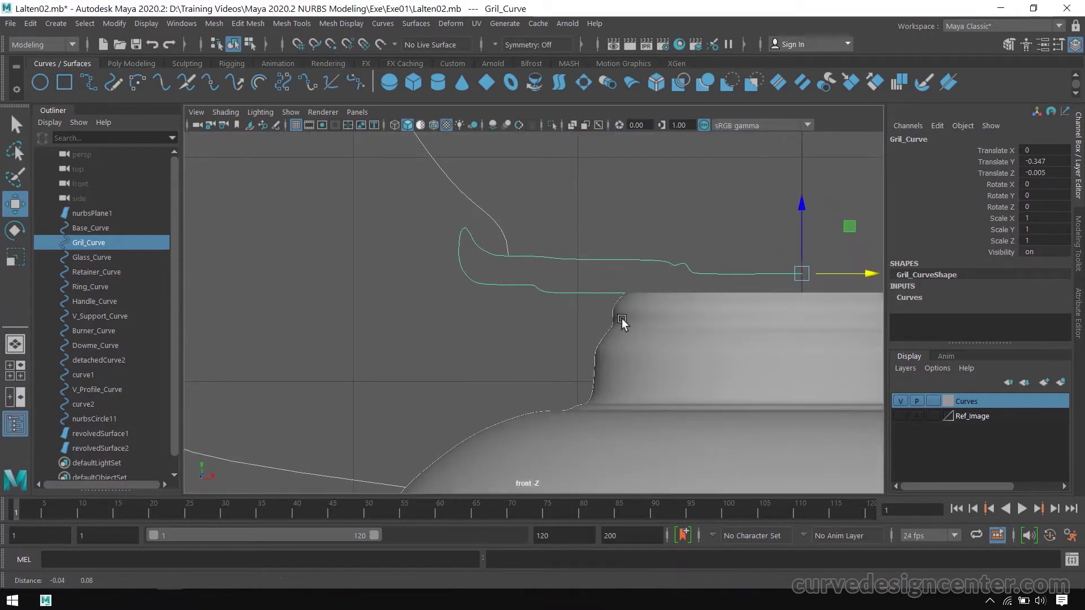
scroll(642, 248, down, 4)
click(642, 247)
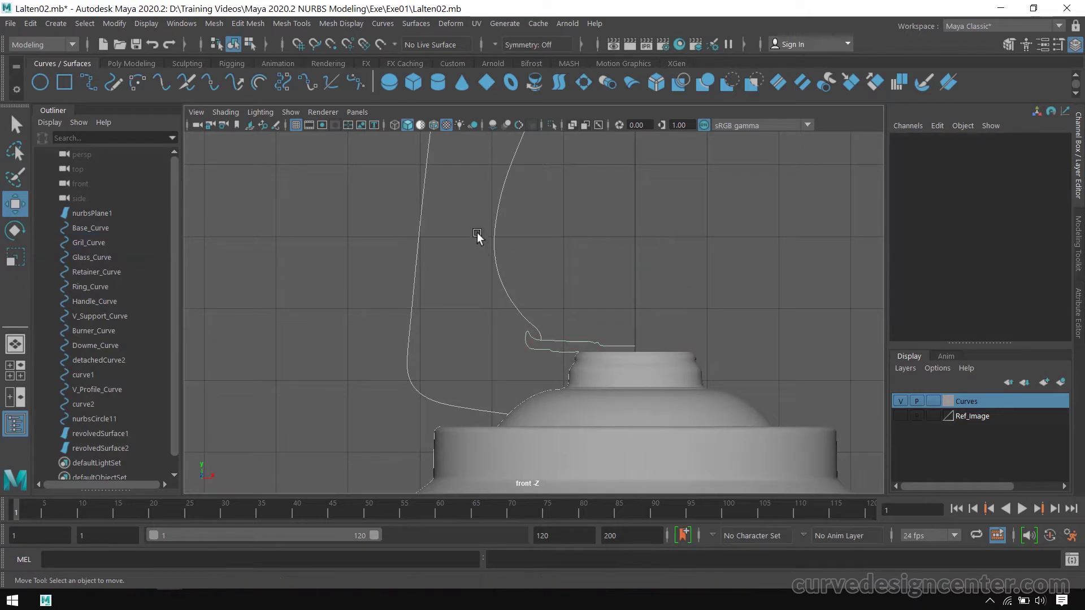
click(507, 257)
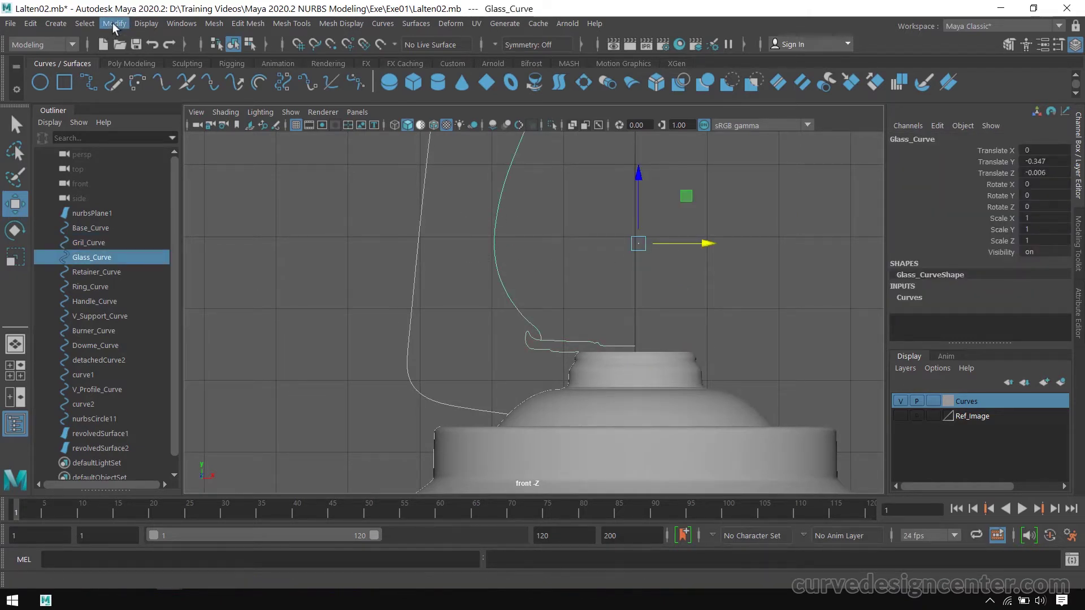
click(147, 24)
mouse_move(182, 99)
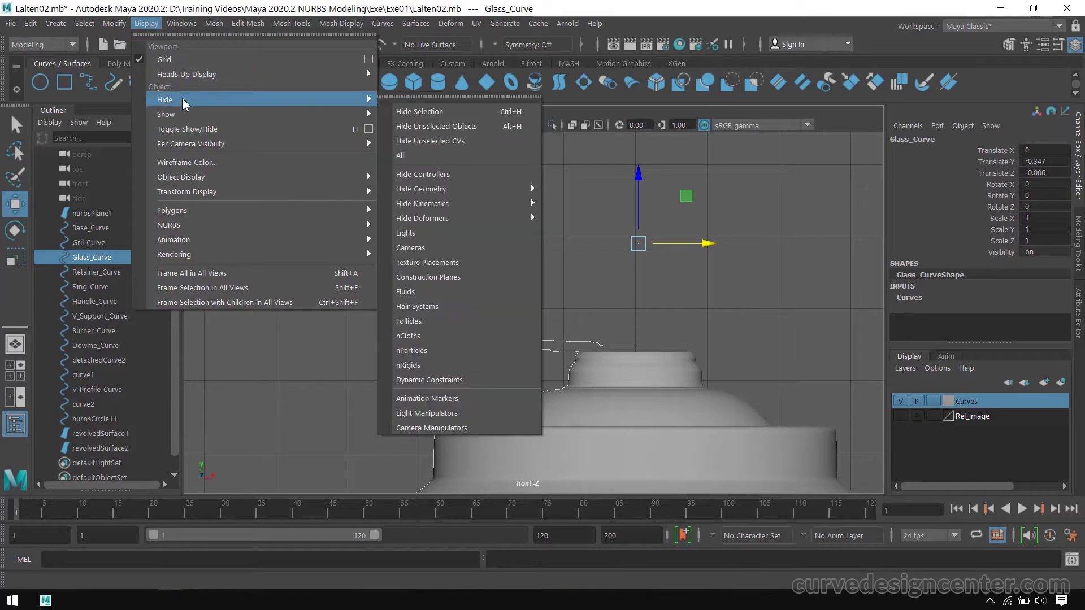
click(447, 112)
click(534, 314)
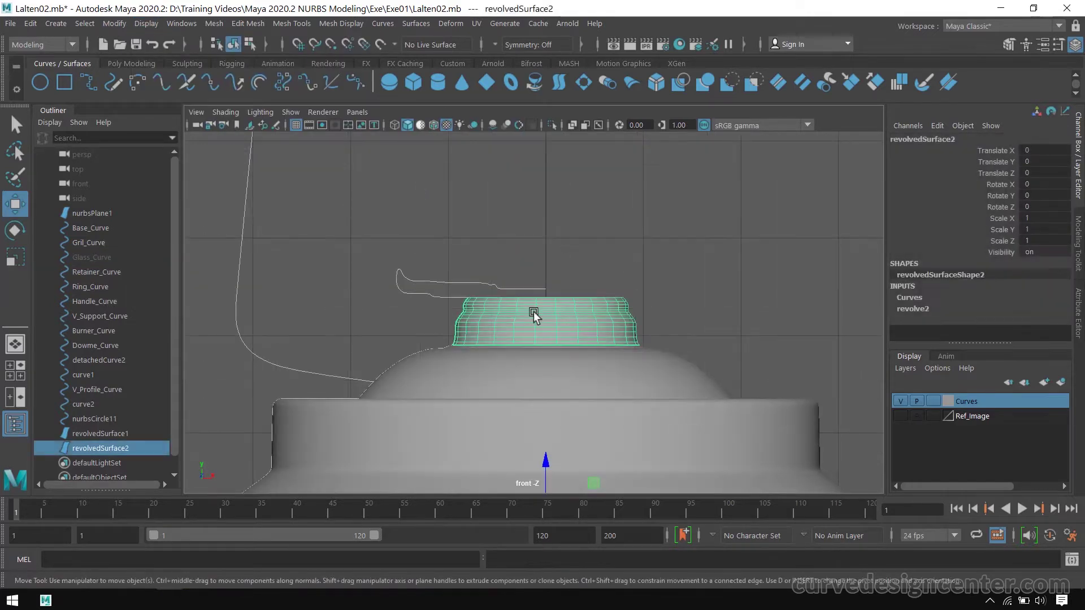
click(146, 25)
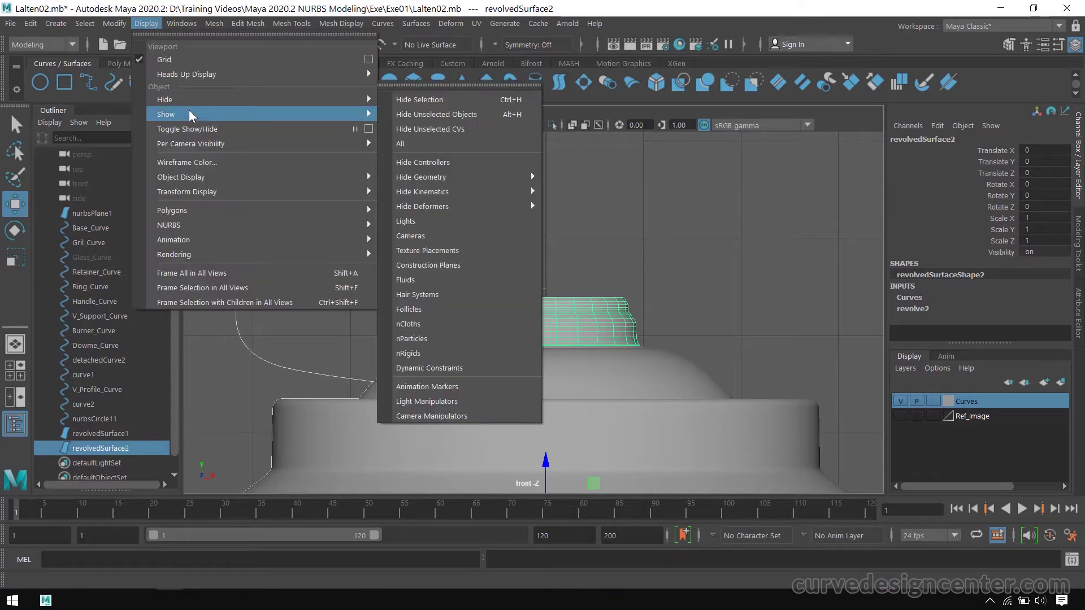
click(425, 100)
Move Gril_Curve's control vertices outward from the lantern axis, leaving its two end vertices in place, to widen the grill profile.
scroll(435, 322, up, 1)
click(416, 299)
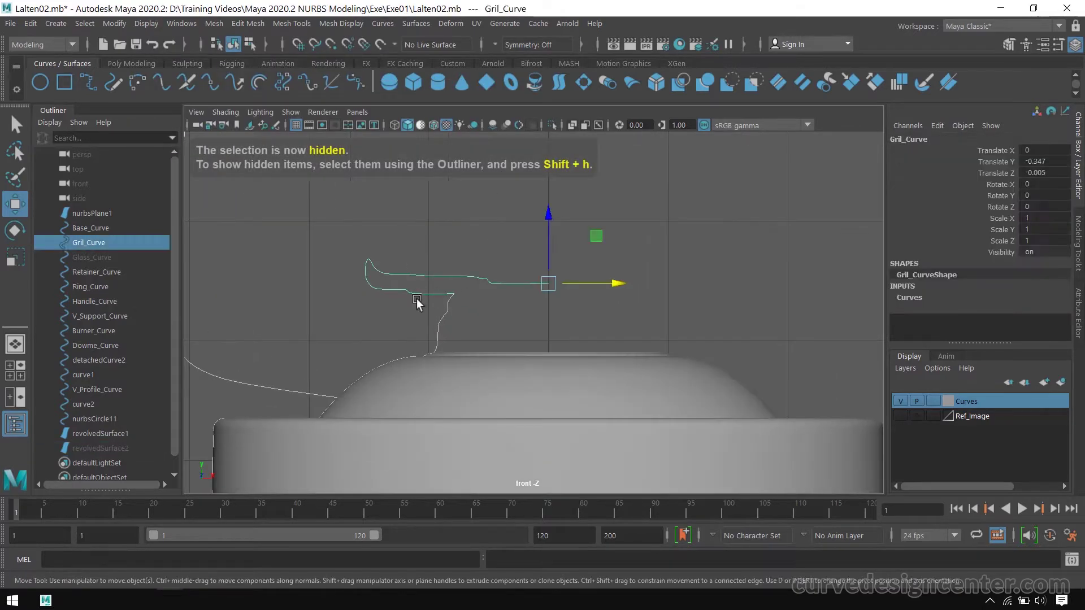
right_drag(456, 276, 395, 238)
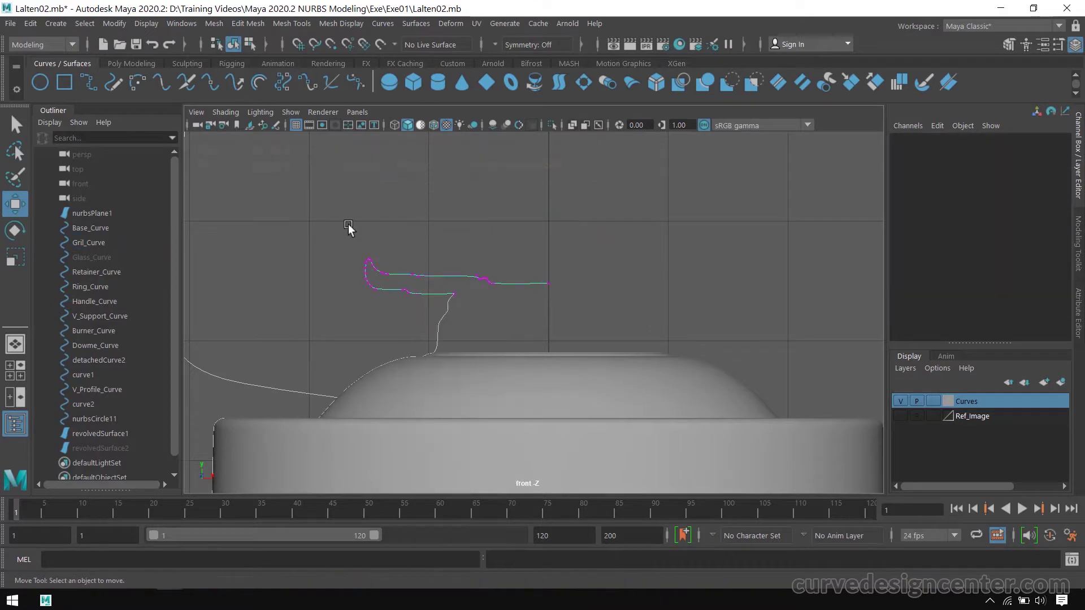
drag(343, 236, 420, 308)
shift+drag(467, 247, 426, 290)
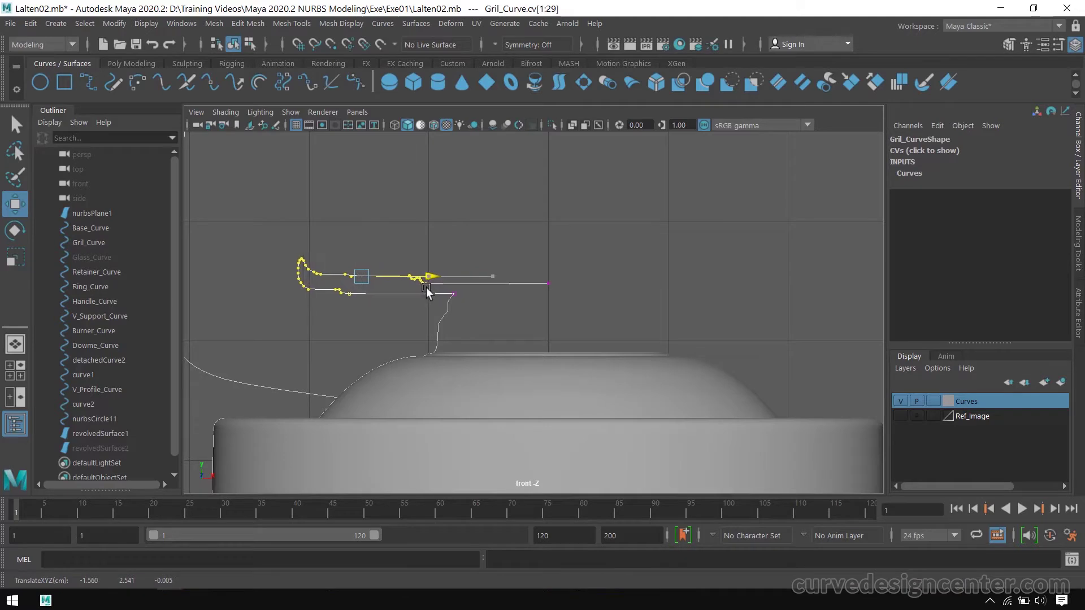
scroll(585, 329, down, 4)
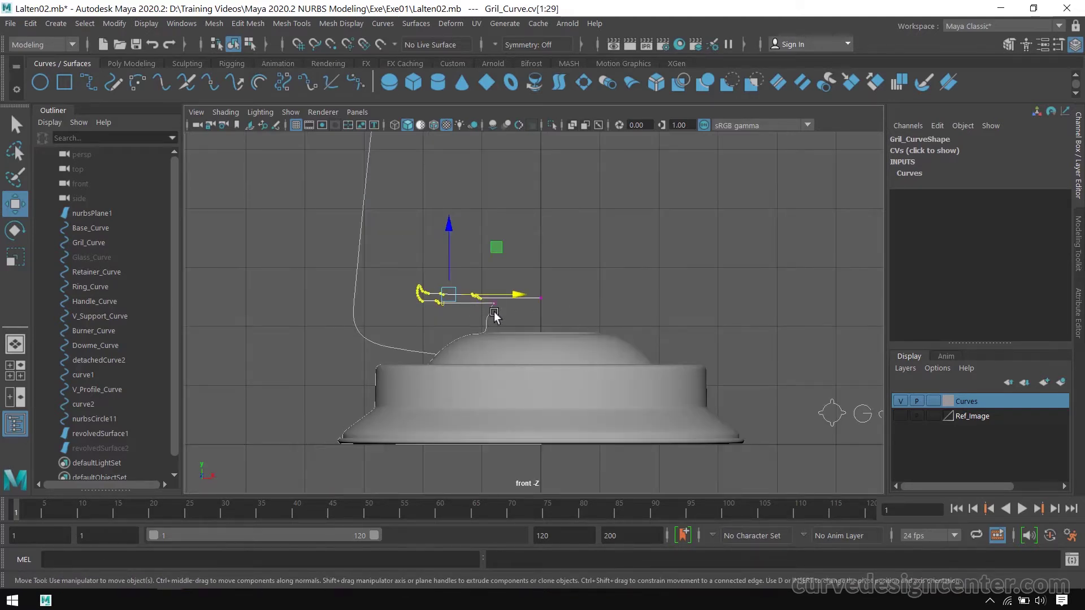
click(494, 316)
Show all hidden objects in the scene.
click(143, 23)
mouse_move(187, 101)
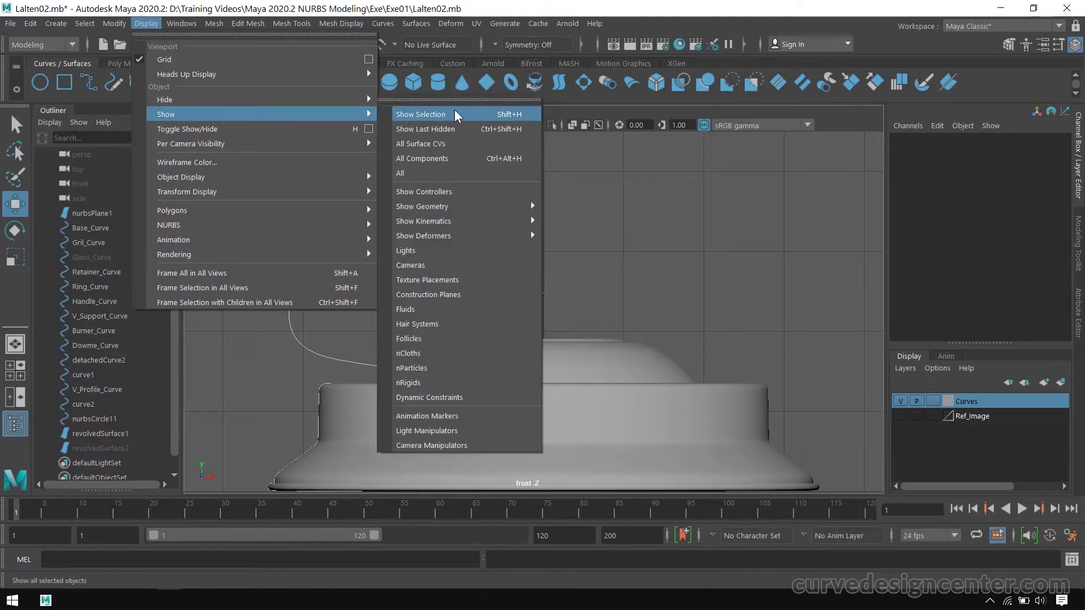
click(436, 172)
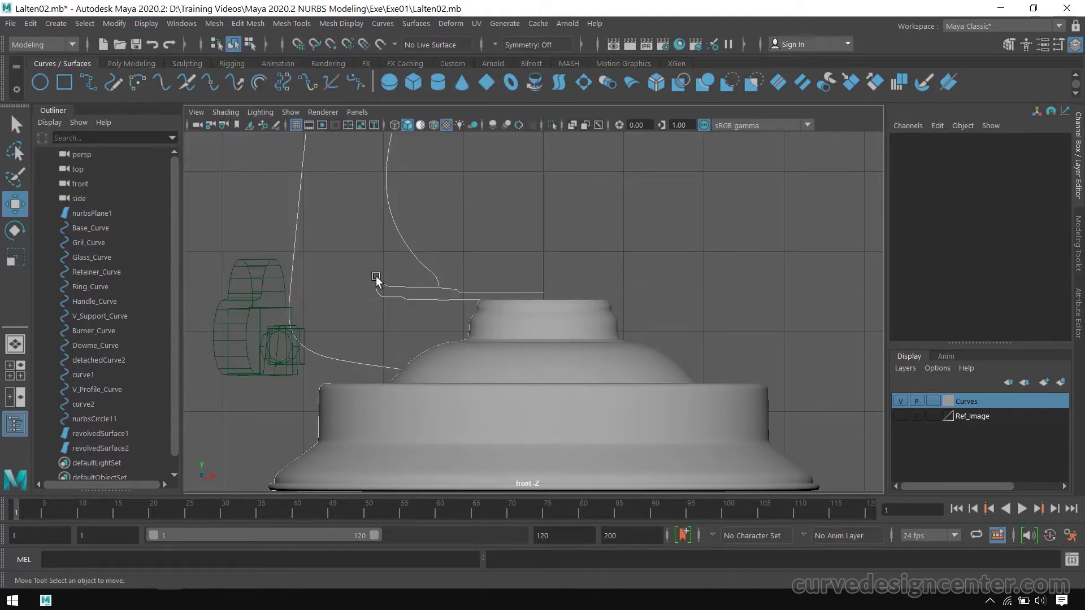
Revolve the widened Gril_Curve into the grill plate above the burner and inspect it in the perspective view.
drag(375, 277, 413, 318)
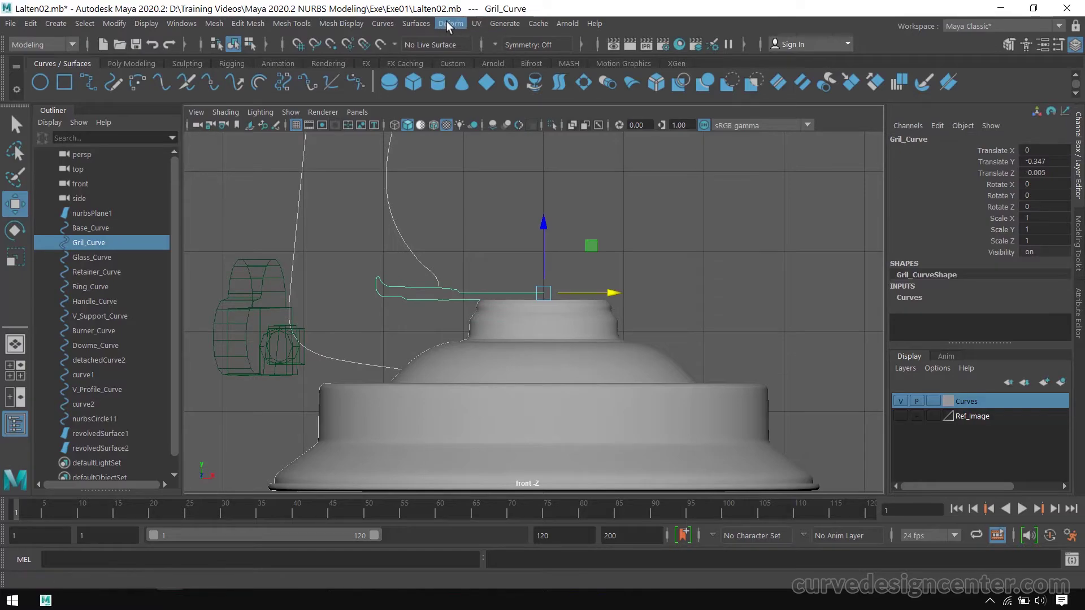
click(416, 25)
click(450, 87)
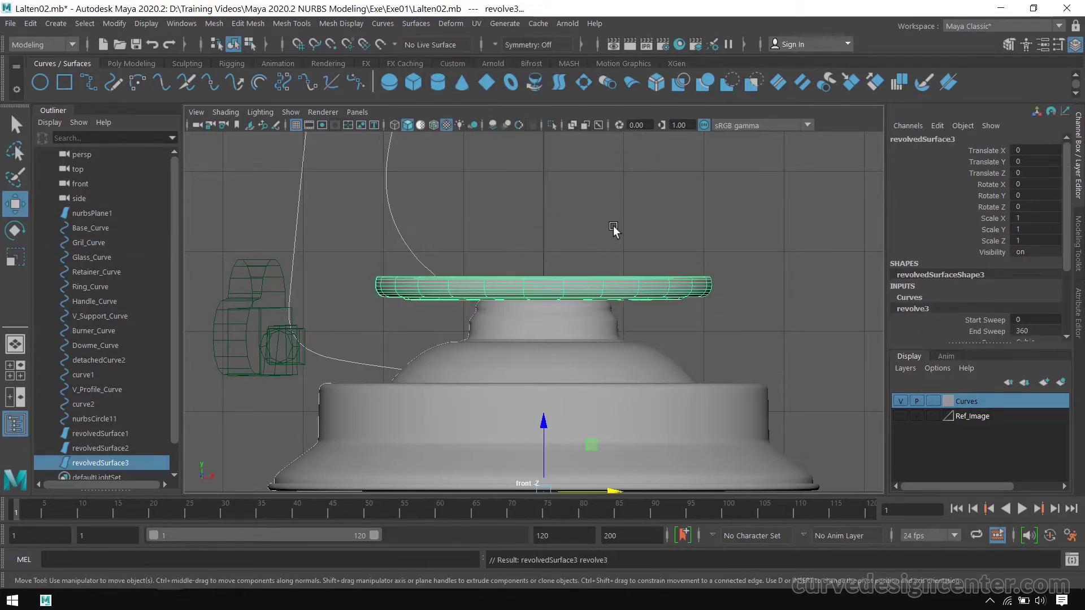
key(space)
alt+drag(734, 226, 661, 252)
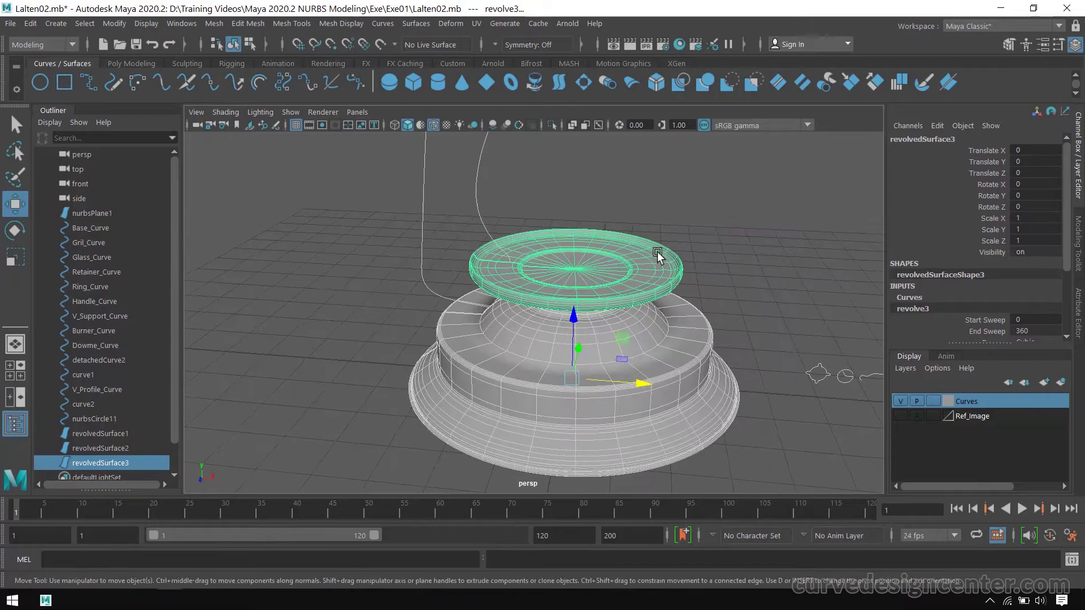
Revolve Glass_Curve into the glass chimney above the grill and inspect it in the perspective view.
key(space)
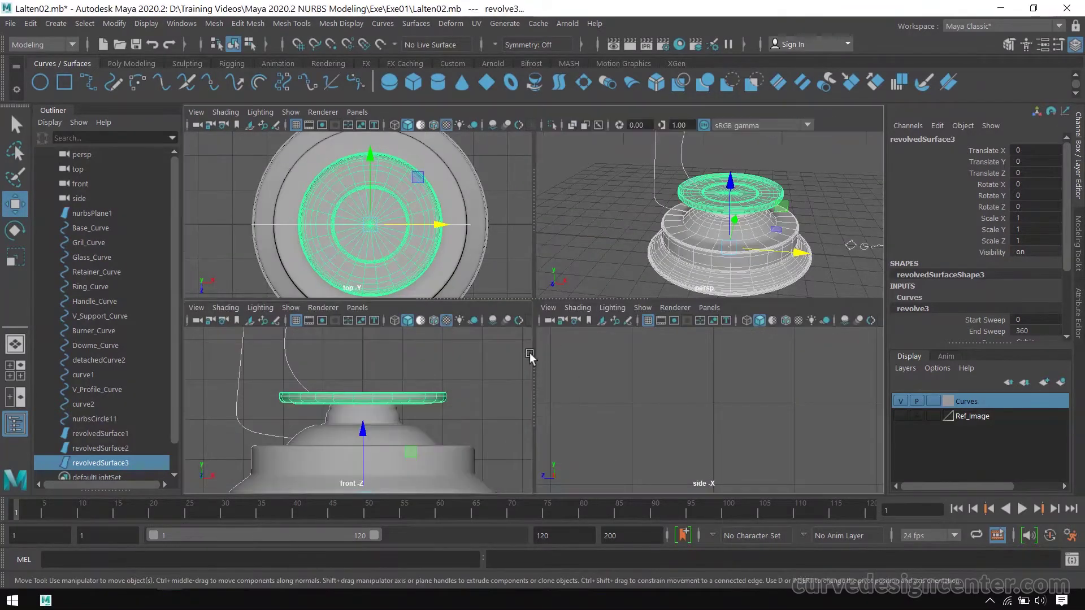
key(space)
alt+middle_drag(649, 299, 684, 432)
click(434, 241)
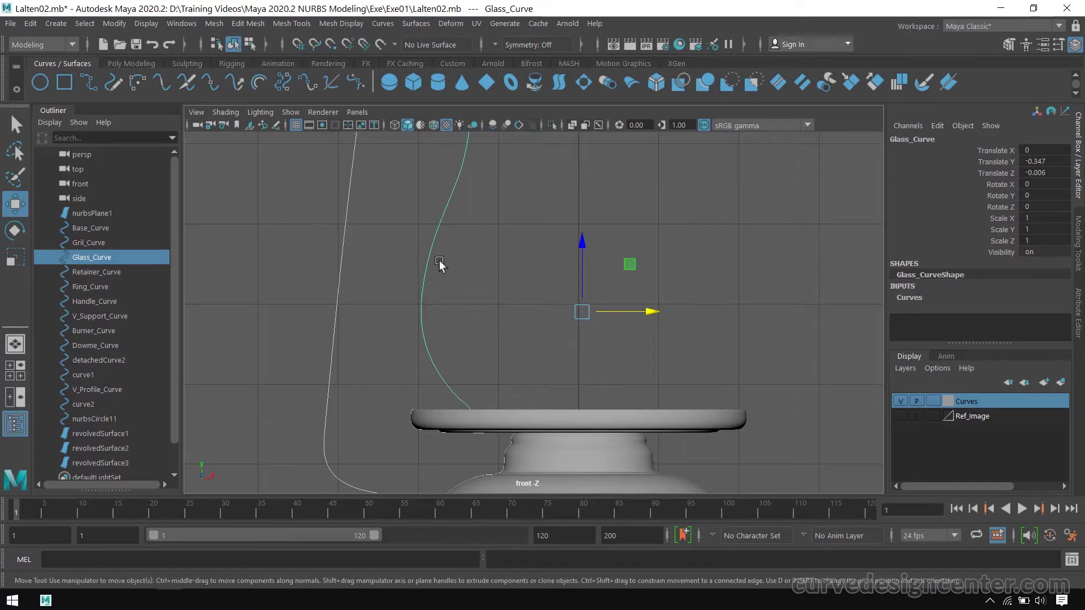
click(415, 23)
mouse_move(443, 104)
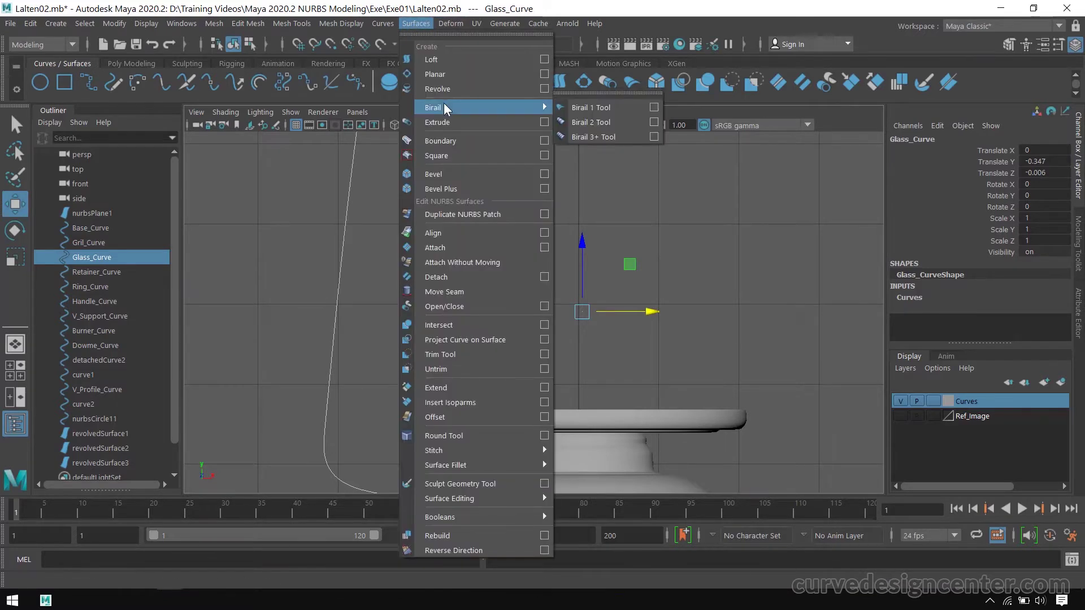
click(449, 88)
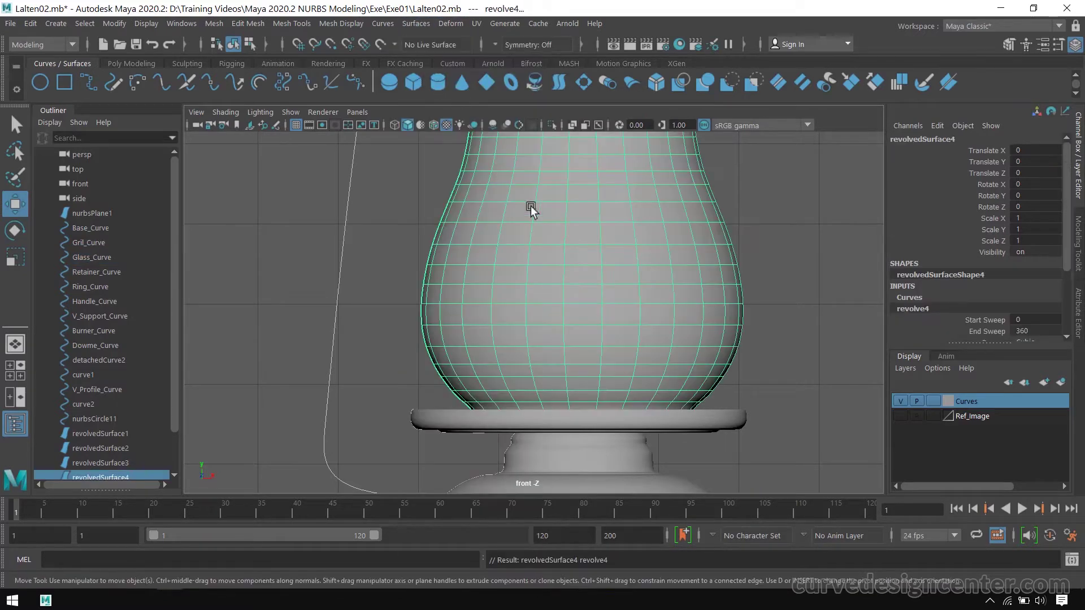
key(space)
key(space)
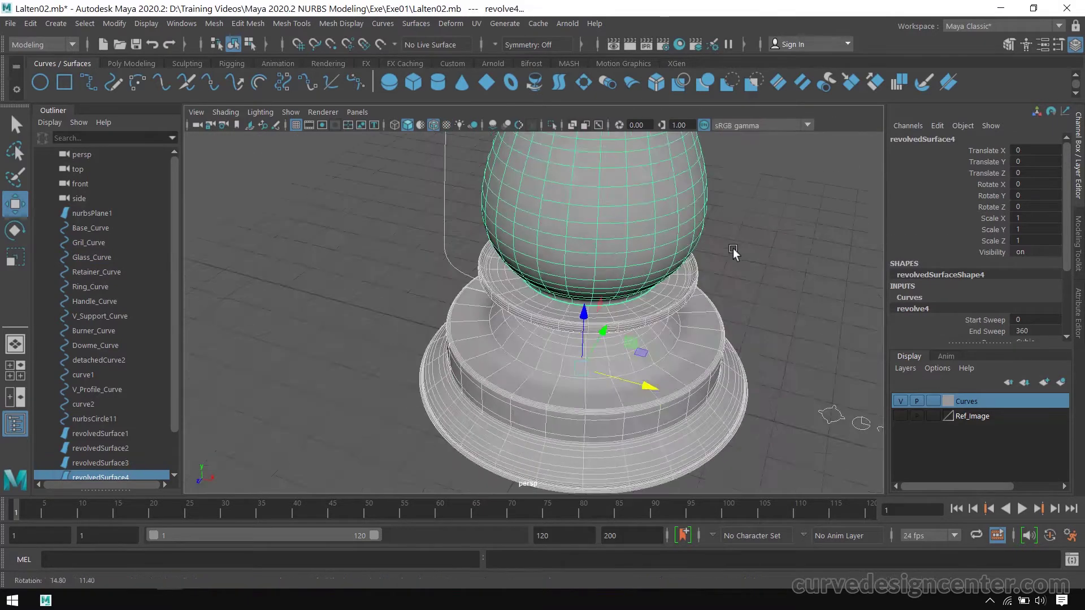
alt+drag(733, 249, 611, 325)
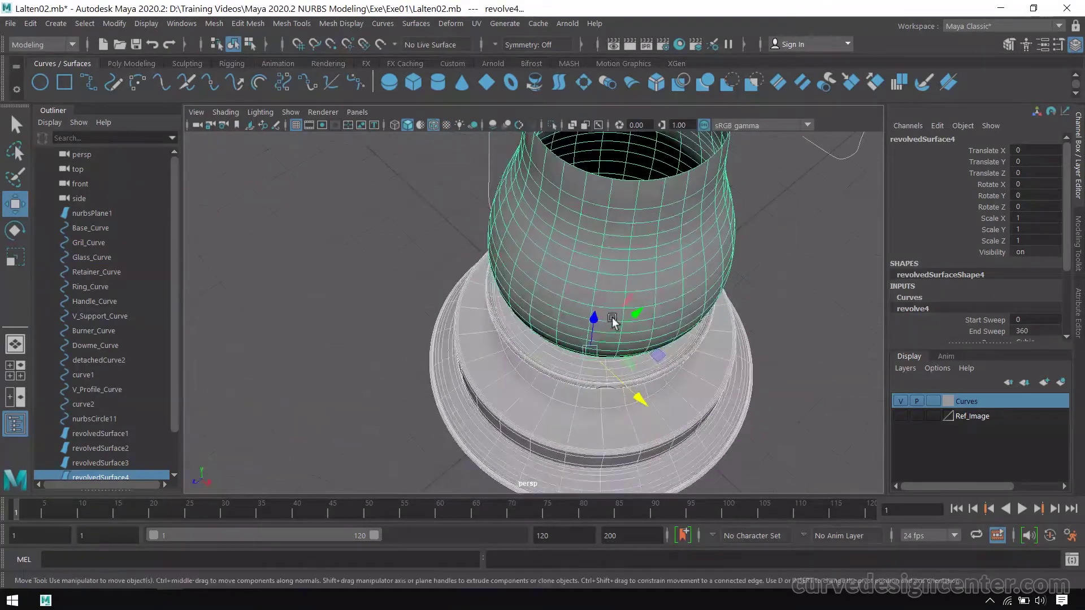
scroll(611, 325, down, 2)
alt+drag(551, 308, 588, 310)
Revolve Retainer_Curve in the front view to form the retainer above the glass.
key(space)
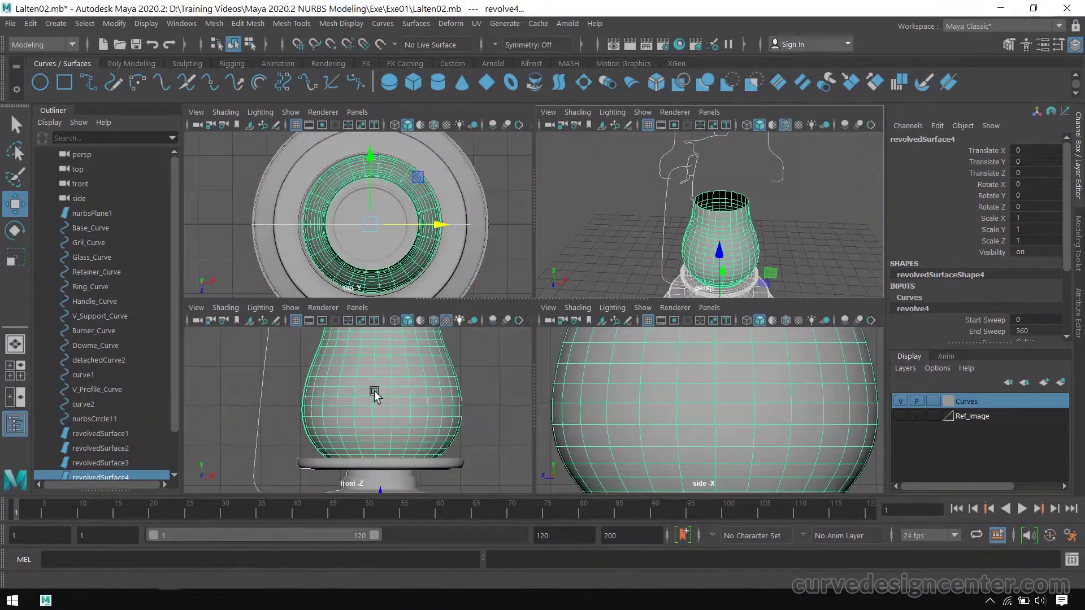
key(space)
scroll(622, 298, down, 5)
alt+middle_drag(658, 266, 685, 421)
scroll(564, 314, up, 5)
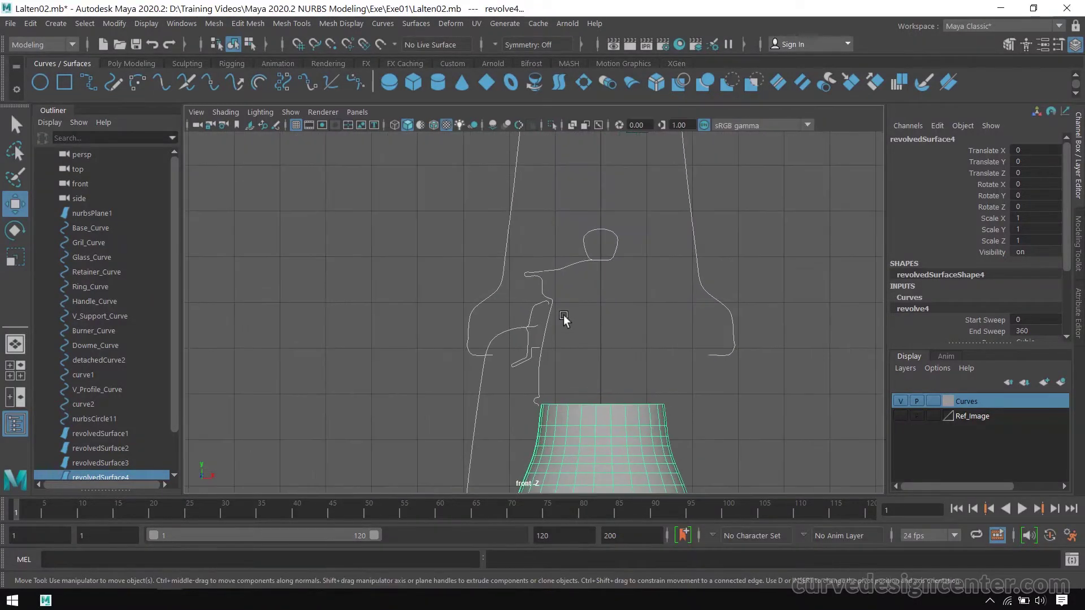
alt+middle_drag(672, 364, 591, 294)
scroll(466, 345, up, 2)
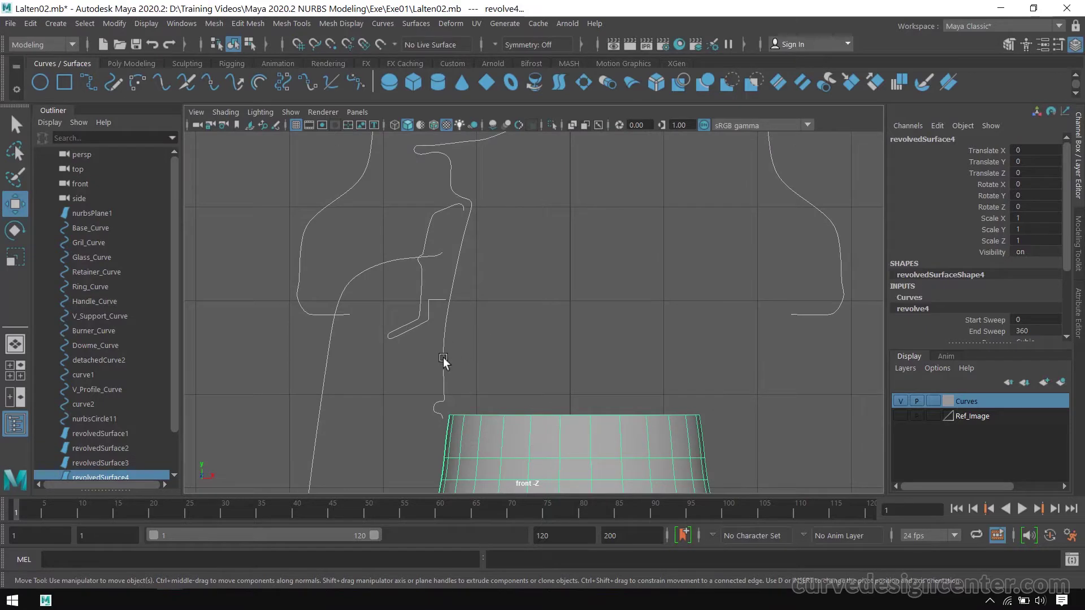
click(444, 360)
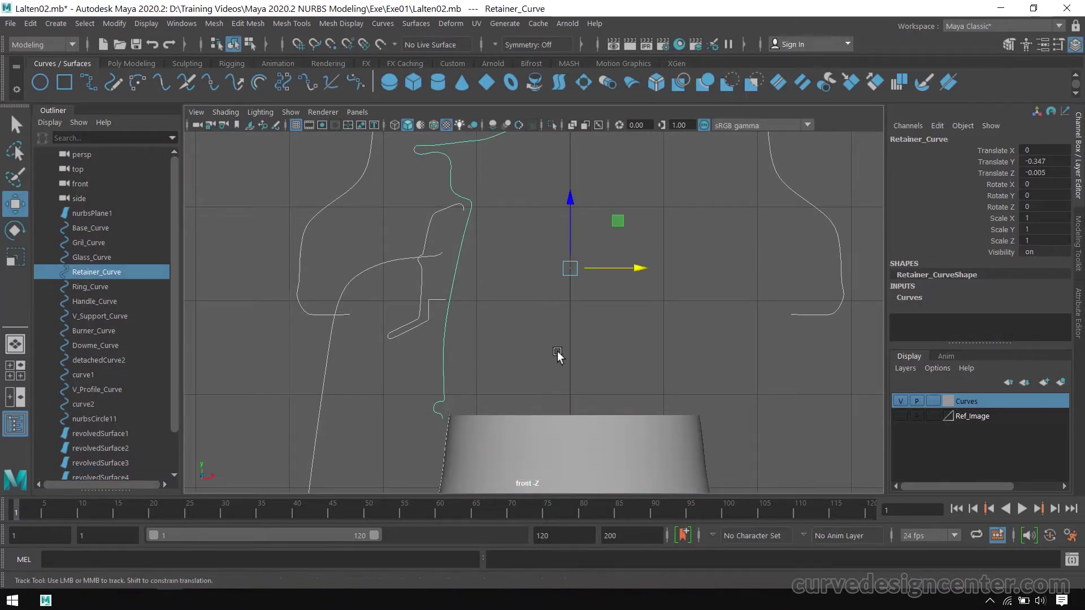
scroll(557, 359, down, 2)
scroll(542, 362, up, 2)
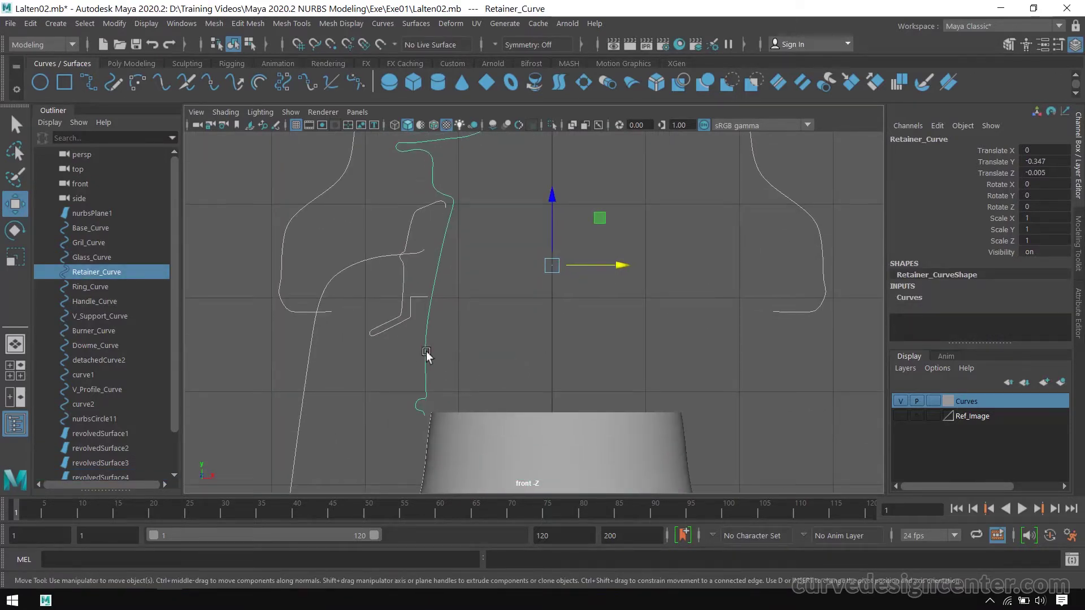
click(422, 28)
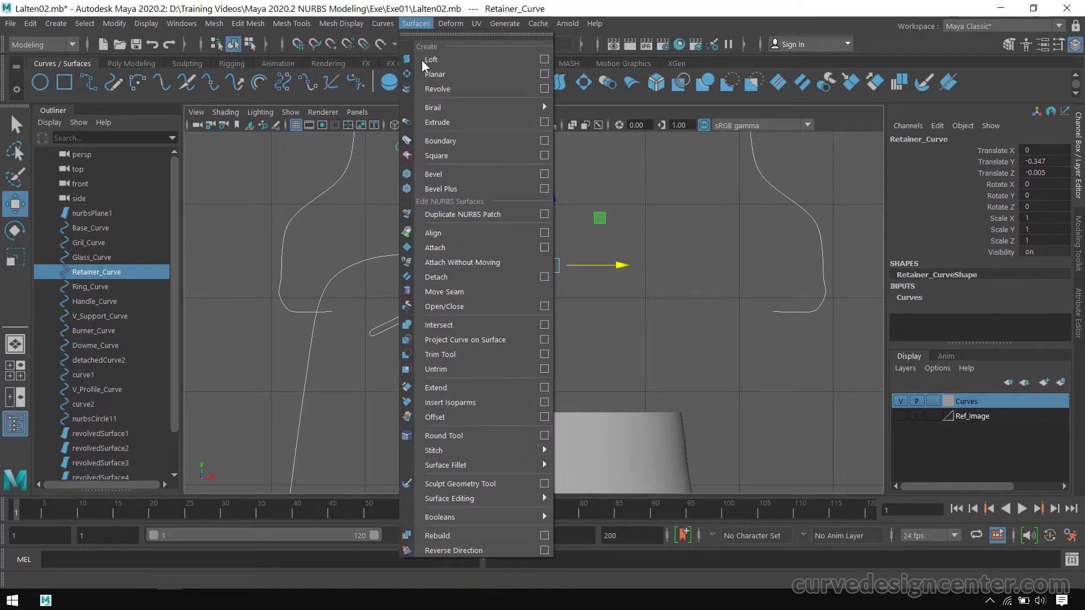
click(450, 89)
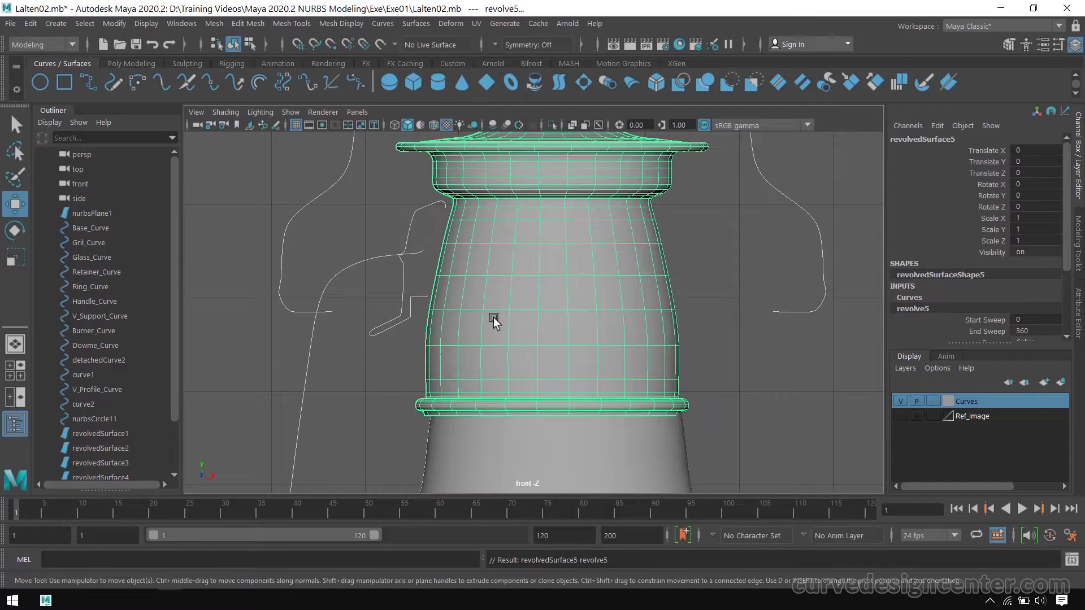
Revolve Dowme_Curve around the retainer to form the lantern's dome.
click(394, 345)
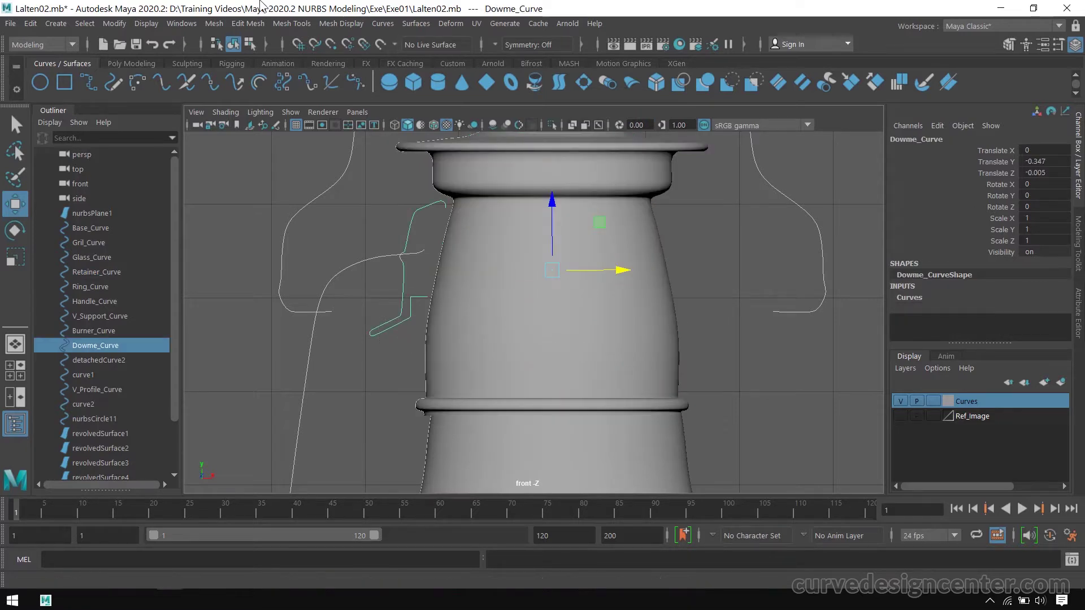
click(413, 25)
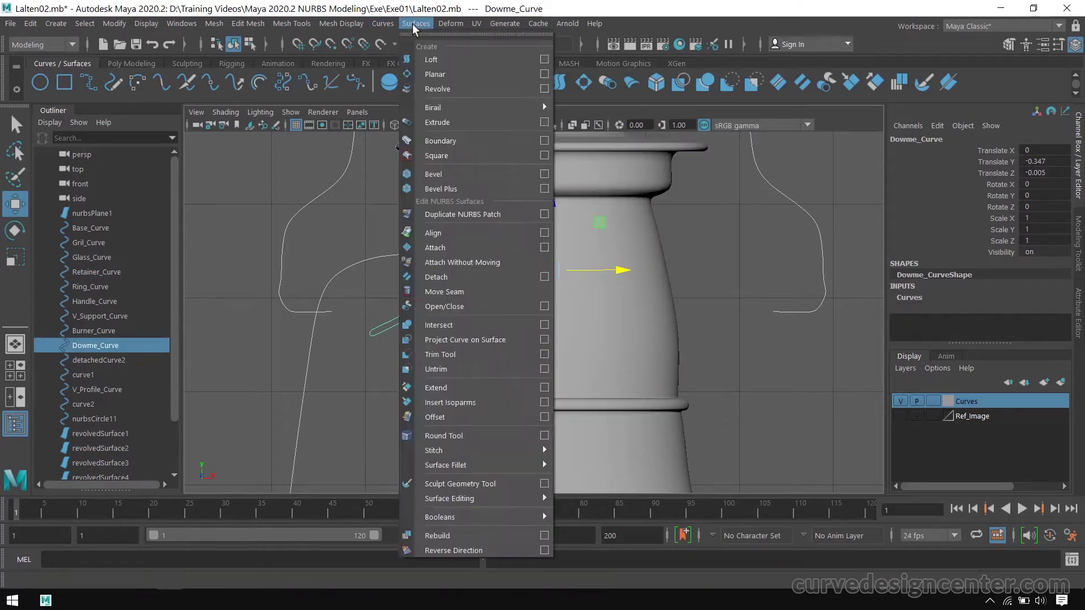
click(448, 90)
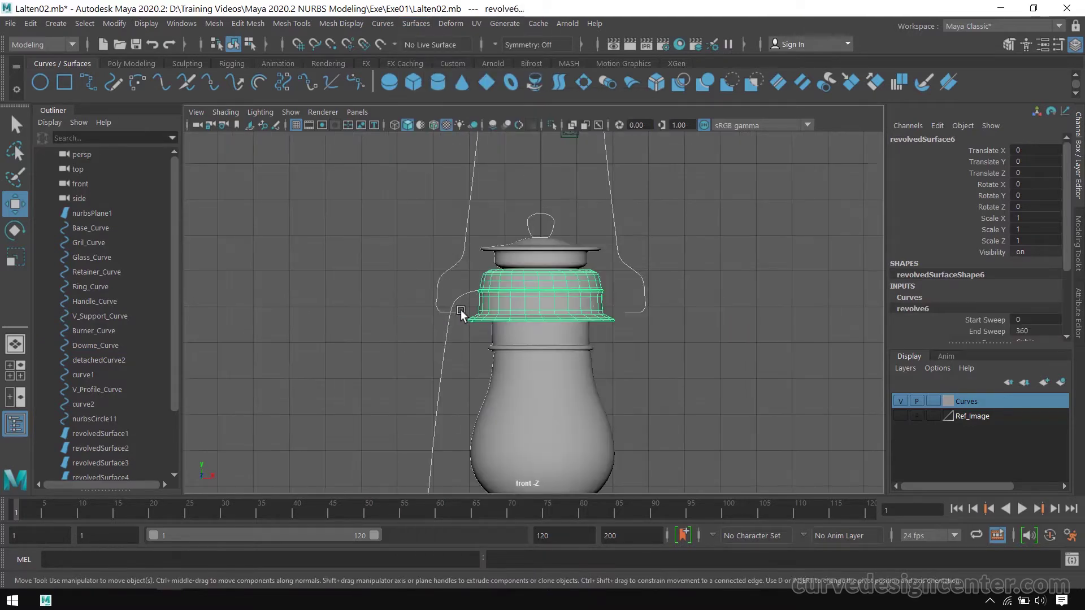
Examine Handle_Curve and V_Support_Curve around the lantern body in the front view.
scroll(601, 269, down, 5)
key(space)
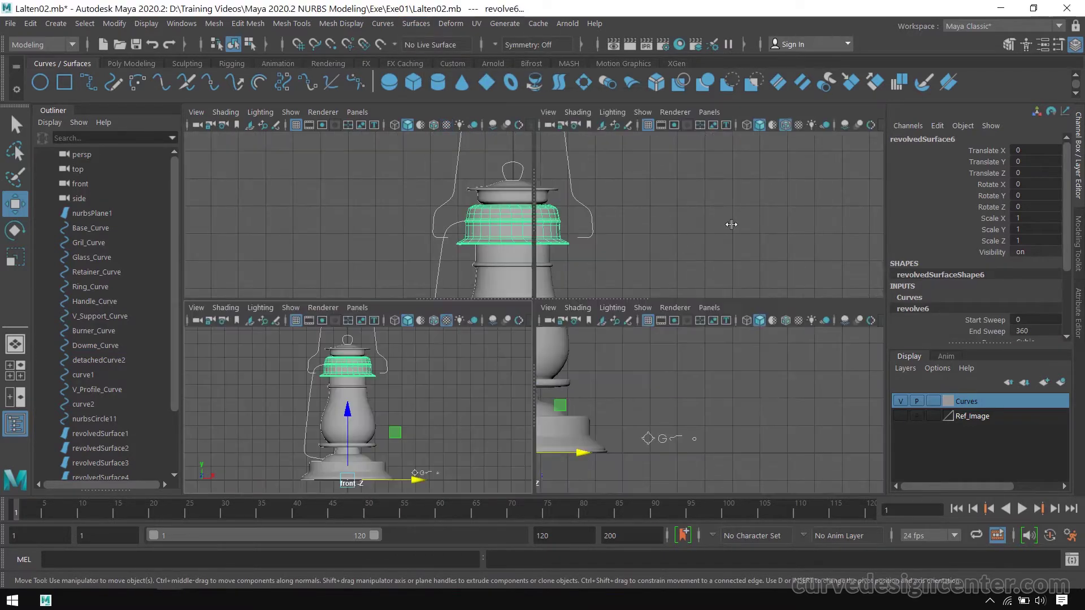
key(space)
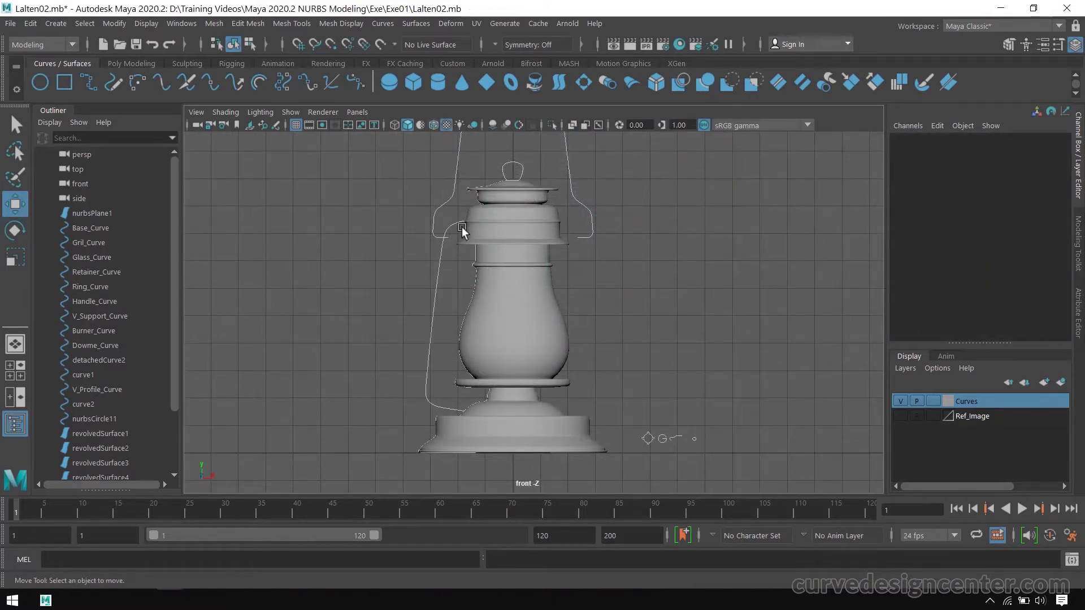
click(463, 158)
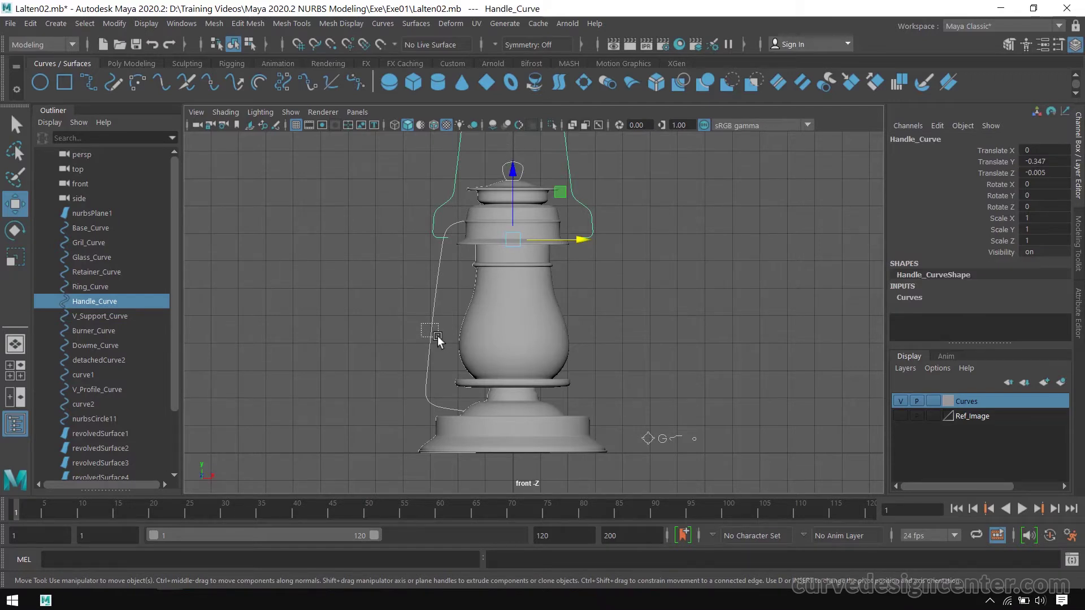
drag(438, 336, 439, 339)
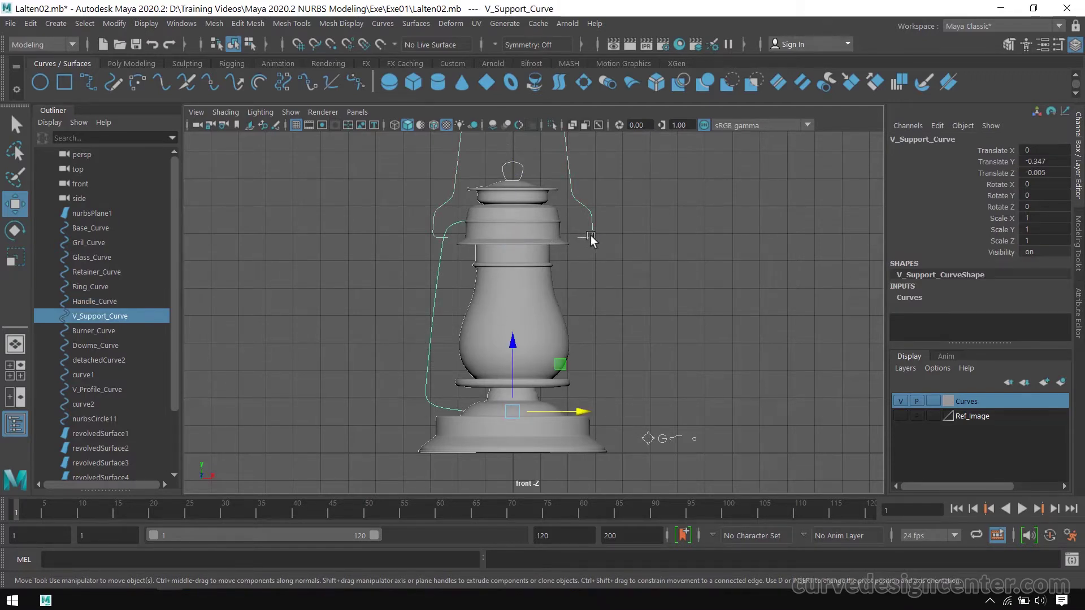
Select the small circle nurbsCircle11 as the profile and Handle_Curve as its path in the perspective view.
key(space)
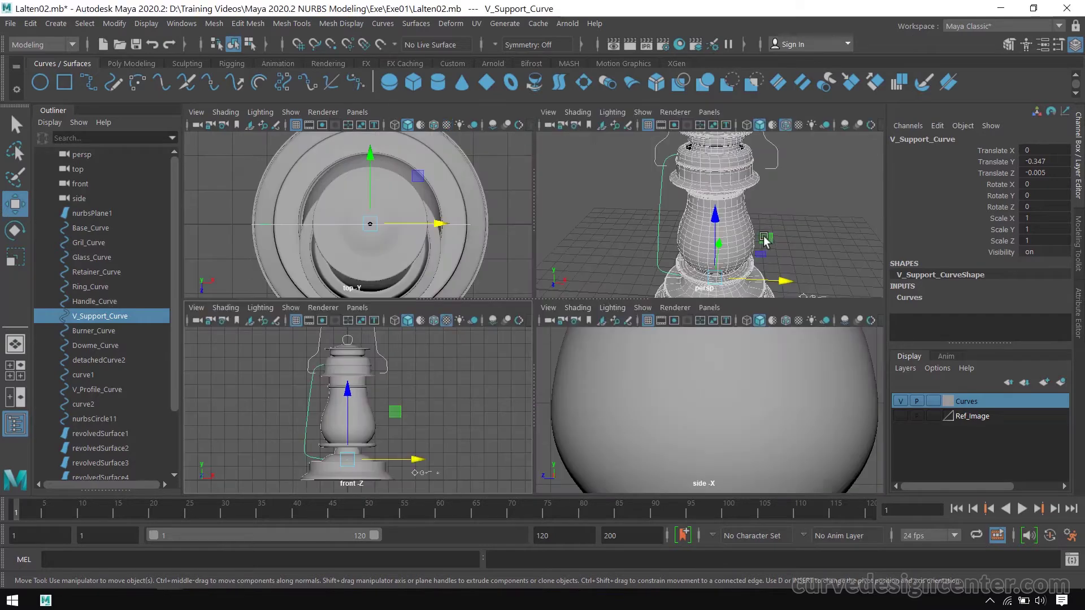
key(space)
alt+middle_drag(721, 406, 566, 295)
alt+right_drag(617, 386, 747, 425)
drag(772, 473, 773, 474)
scroll(703, 412, down, 4)
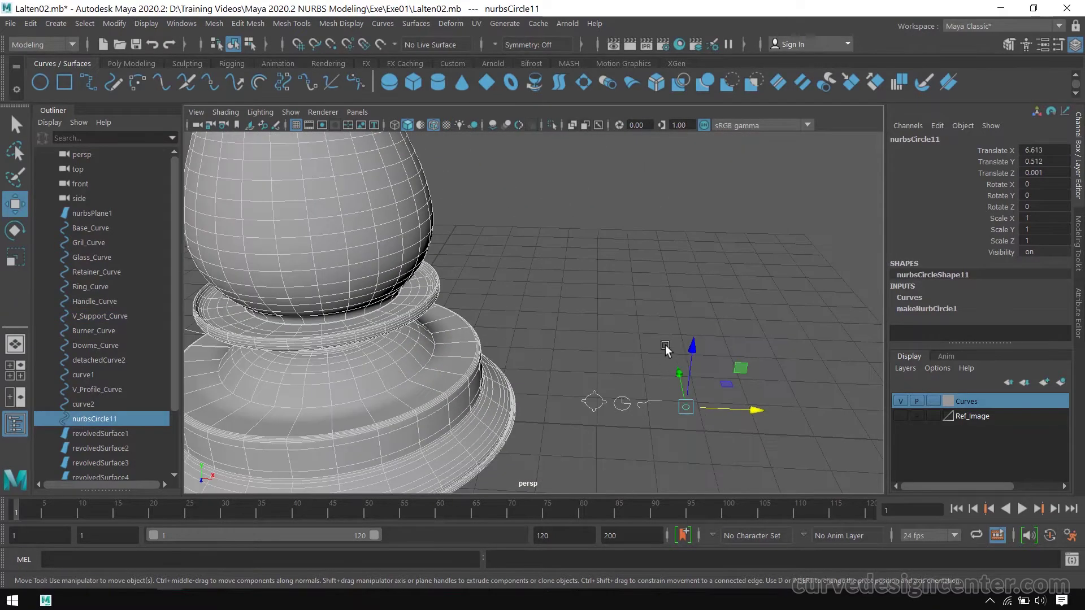
alt+middle_drag(642, 309, 730, 492)
scroll(669, 375, down, 2)
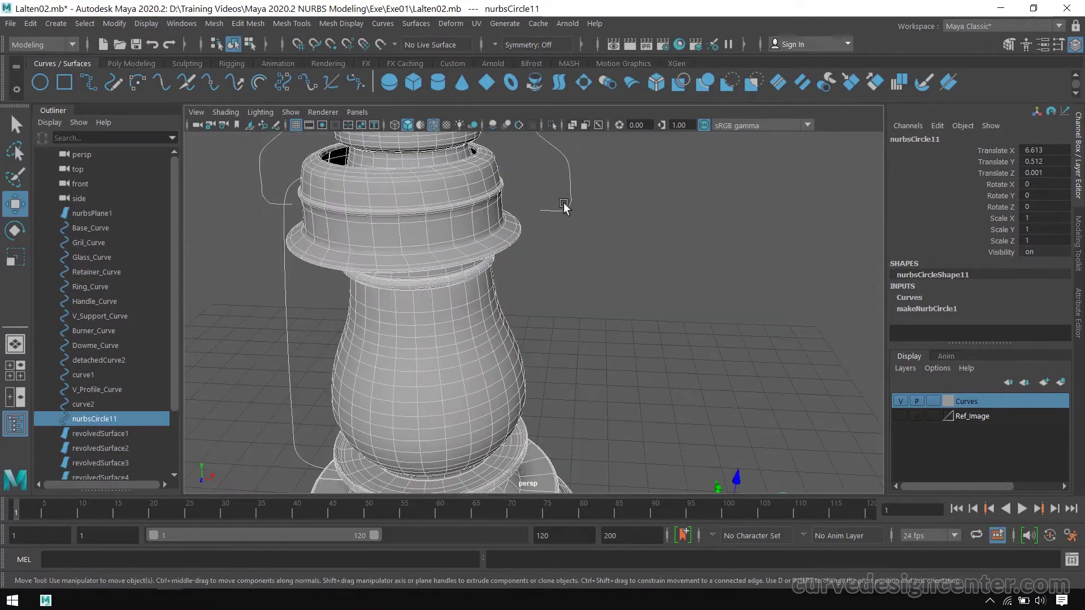
alt+middle_drag(653, 276, 673, 337)
scroll(614, 273, down, 2)
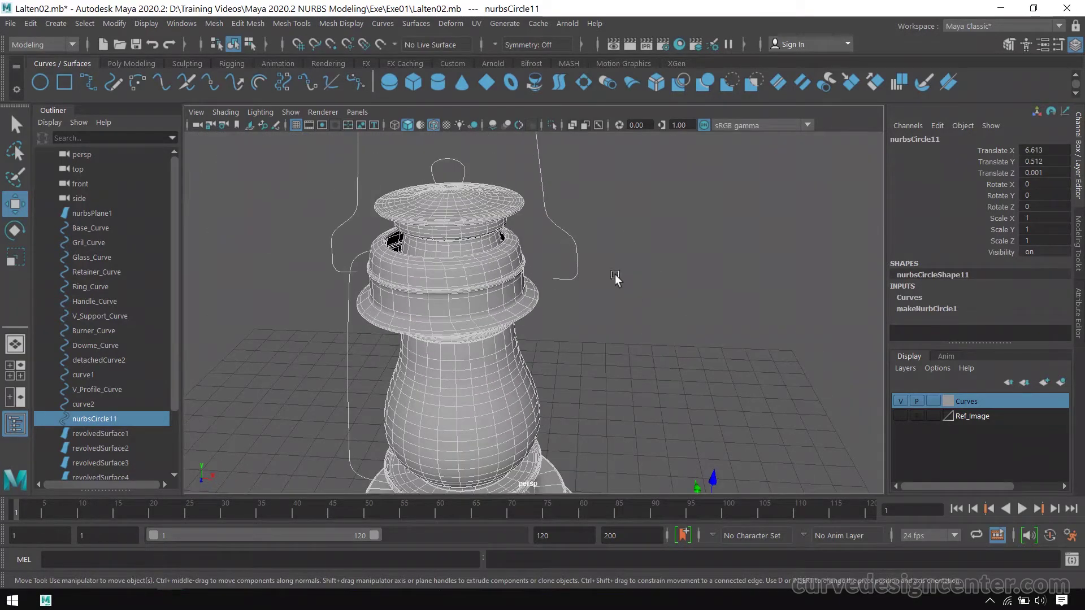
shift+click(570, 267)
Extrude the circle along the handle curve with reset Tube settings, result position At path and pivot Component.
click(416, 24)
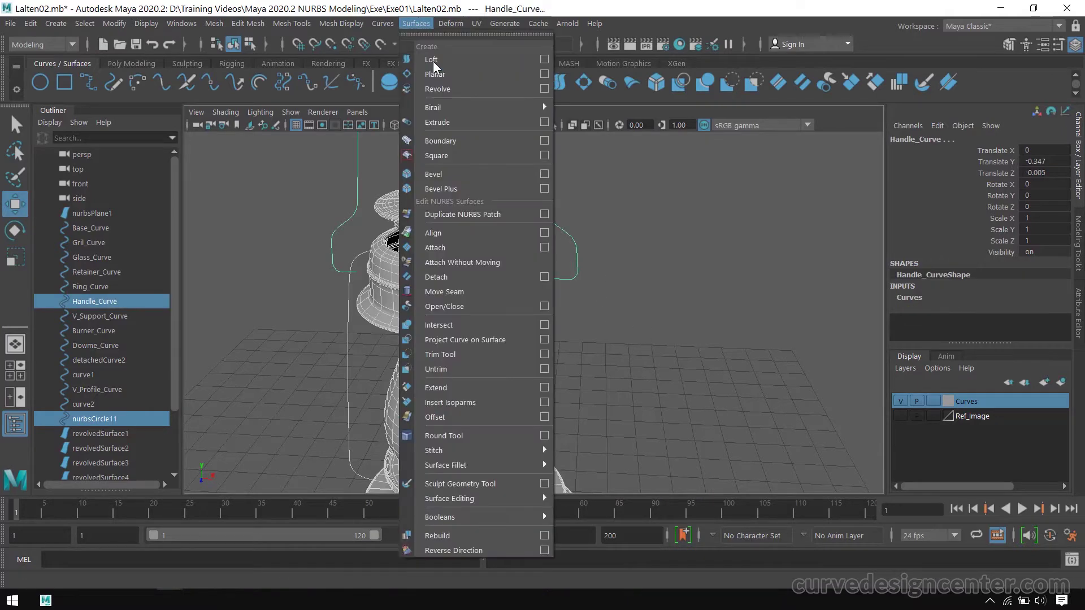
click(544, 122)
click(582, 146)
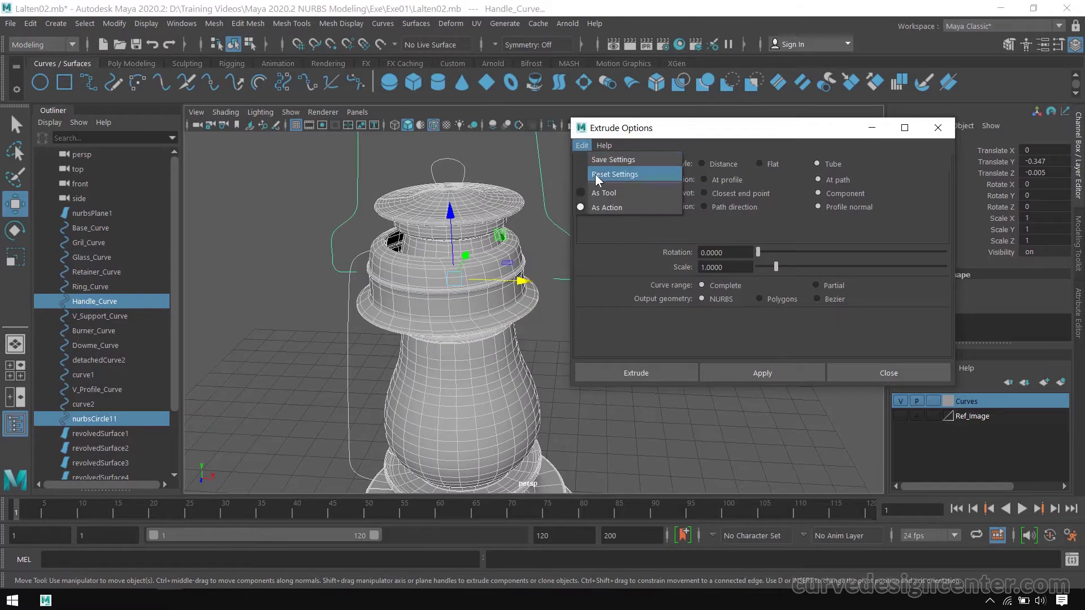
click(602, 179)
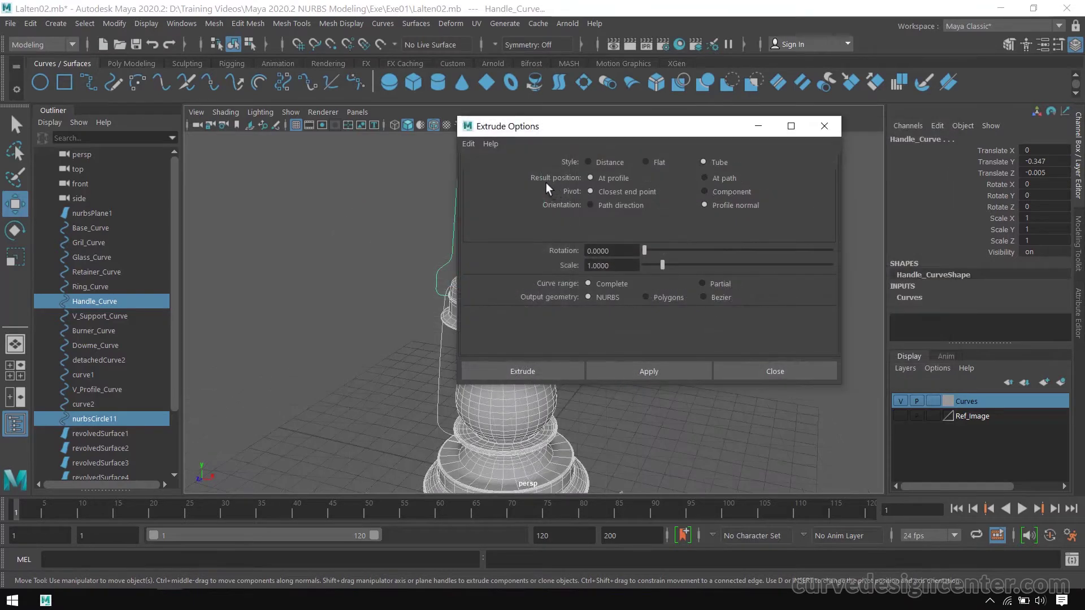
click(722, 178)
click(745, 194)
click(662, 374)
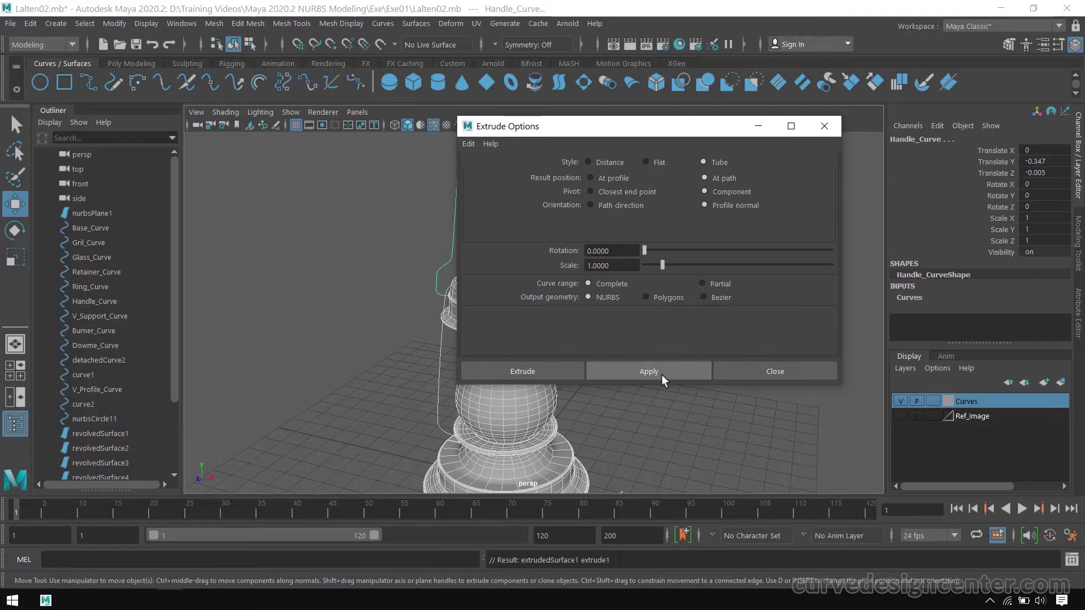
click(802, 372)
click(743, 246)
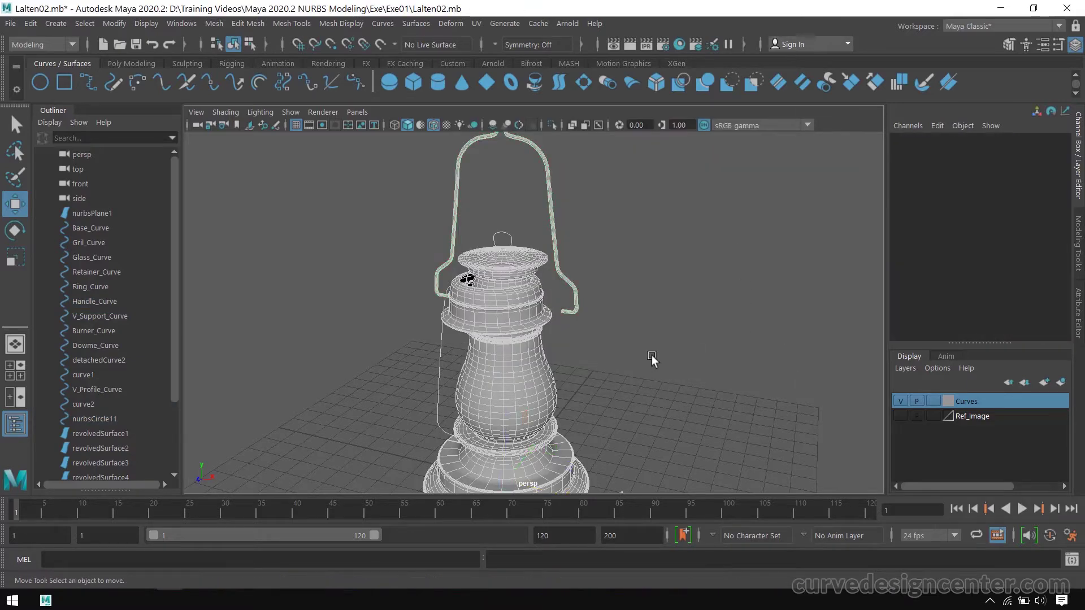
Inspect the lantern's upper part up close and delete the off-centre revolved dome surface.
alt+drag(652, 354, 572, 249)
alt+right_drag(573, 249, 806, 403)
alt+middle_drag(806, 404, 646, 223)
alt+drag(688, 406, 312, 333)
click(311, 335)
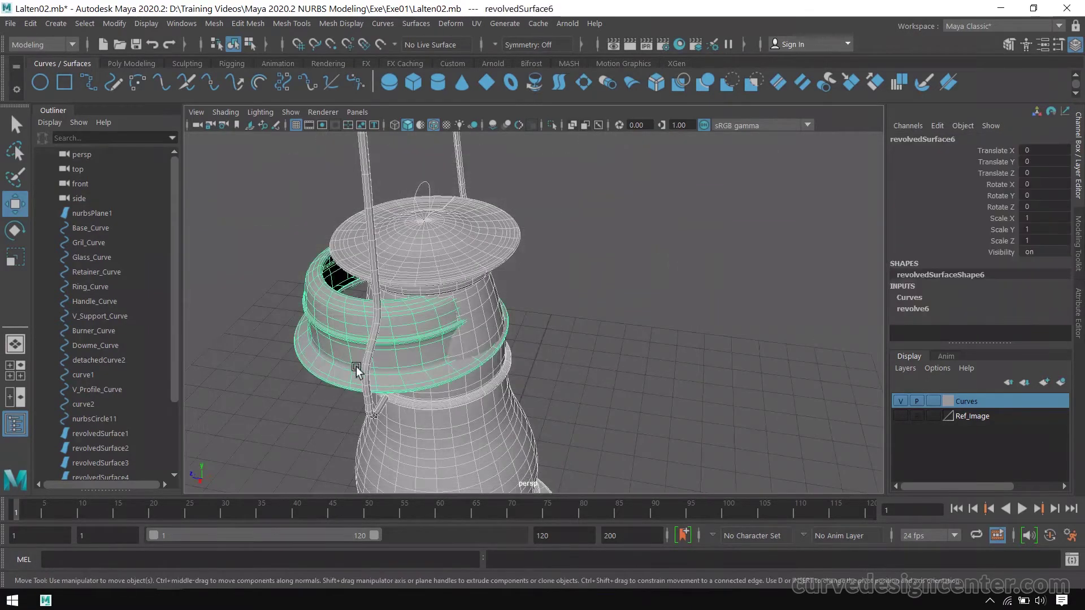
alt+drag(356, 367, 501, 368)
alt+right_drag(501, 368, 598, 342)
alt+drag(601, 398, 602, 428)
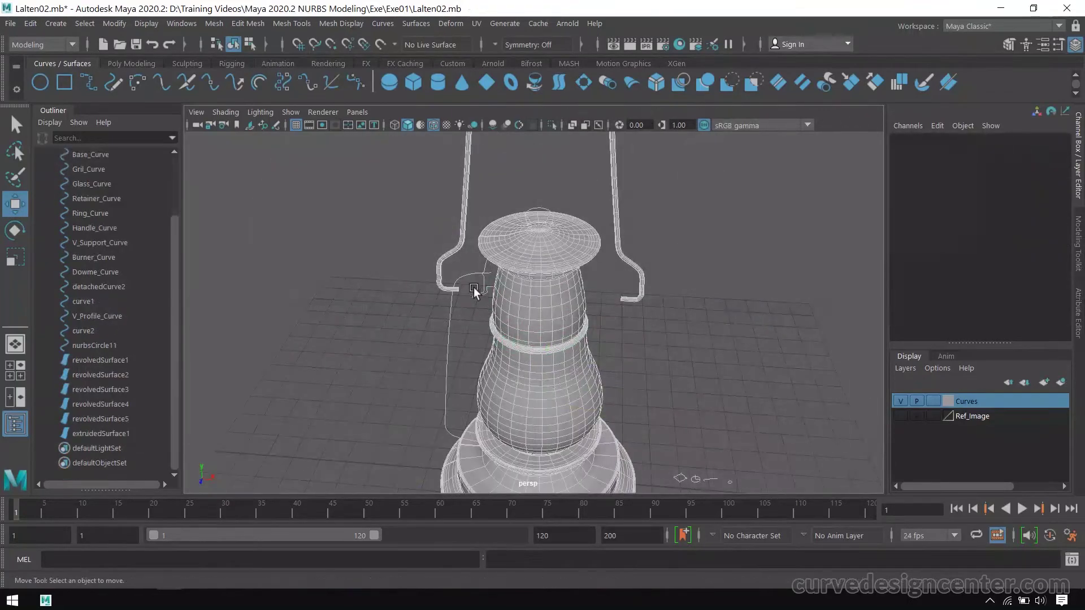
Move the pivot of Dowme_Curve onto the lantern's central axis in the top view.
click(477, 300)
key(space)
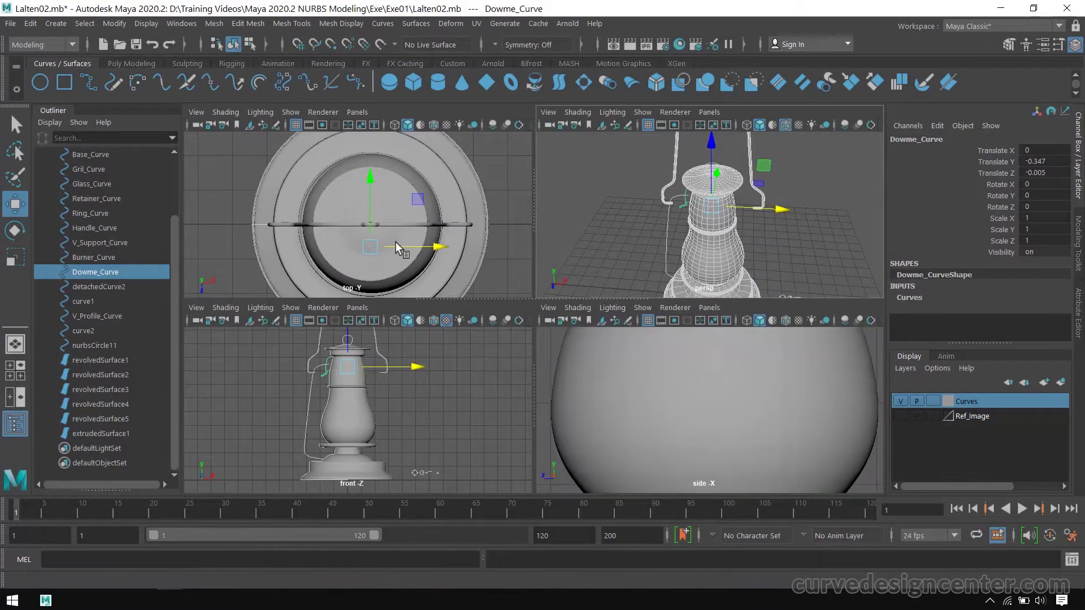
key(space)
alt+middle_drag(709, 339, 663, 297)
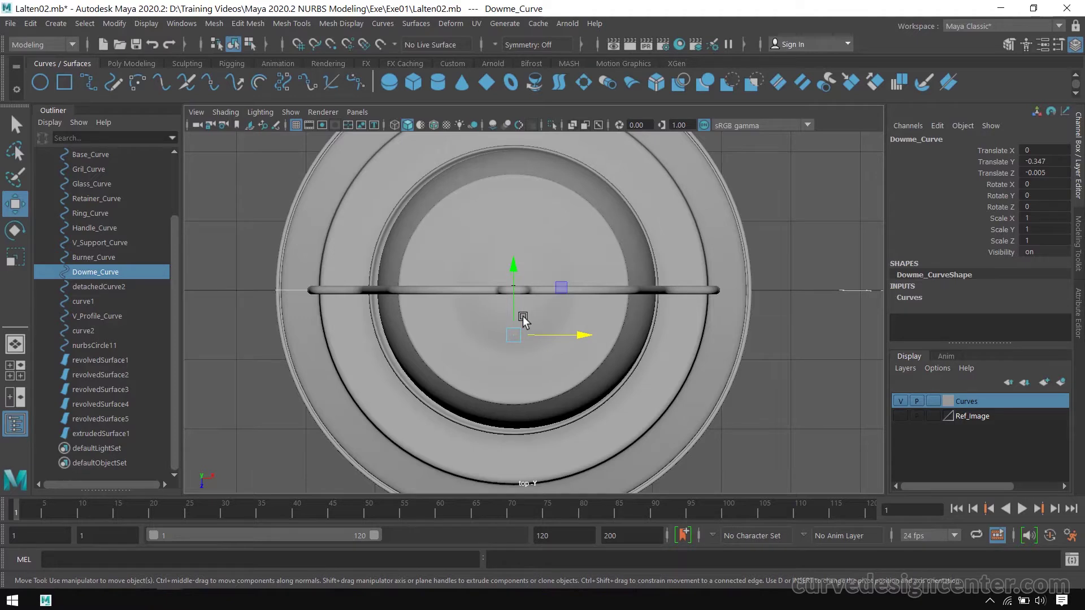
key(d)
drag(514, 283, 517, 236)
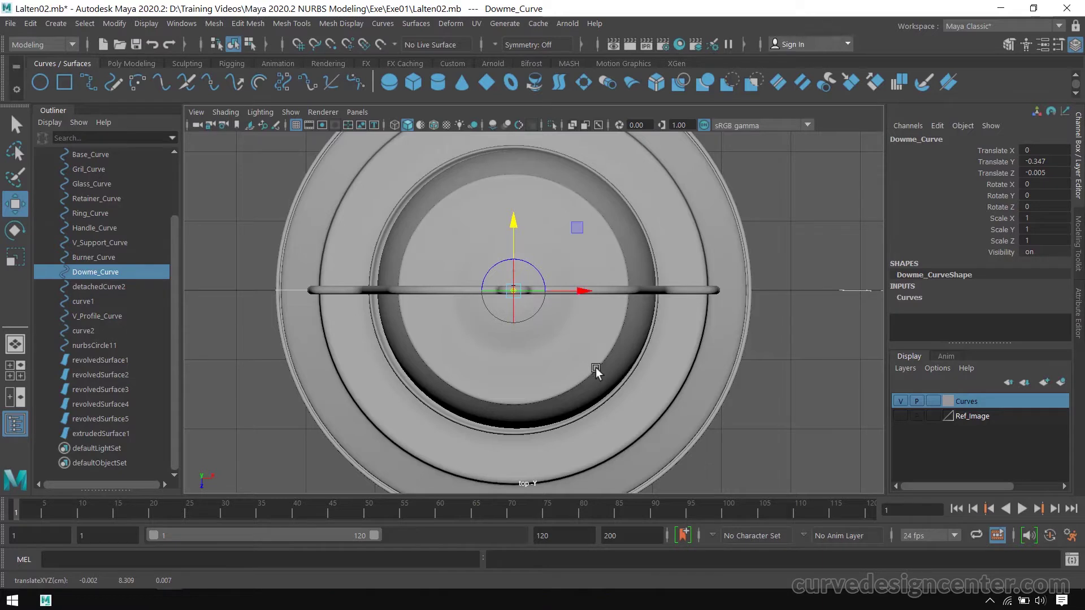
key(Insert)
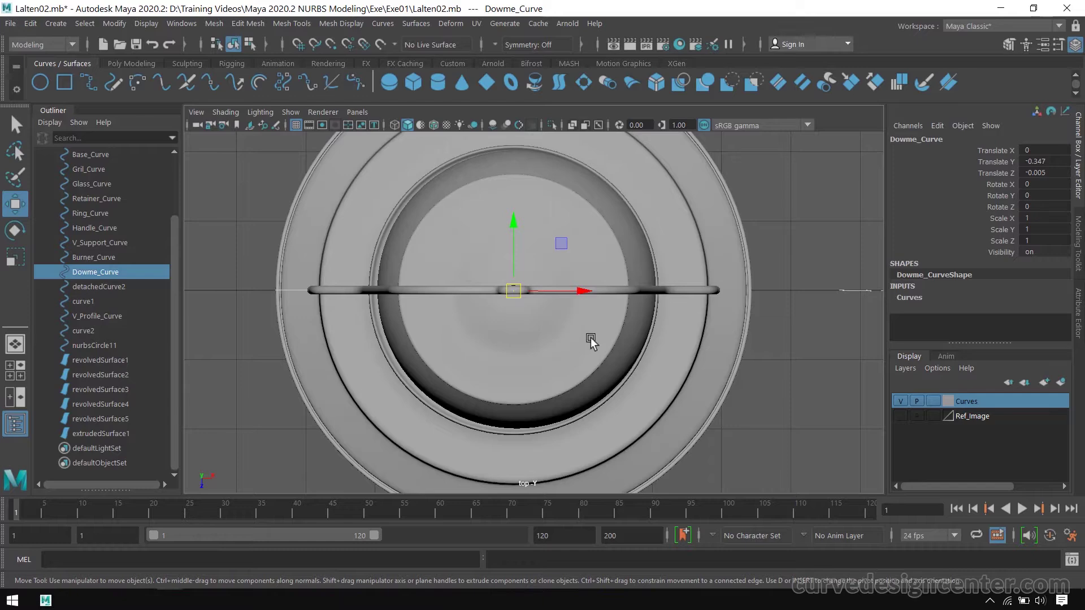
Revolve Dowme_Curve about its centred pivot to rebuild the dome in the perspective view.
key(space)
key(space)
alt+drag(717, 320, 721, 238)
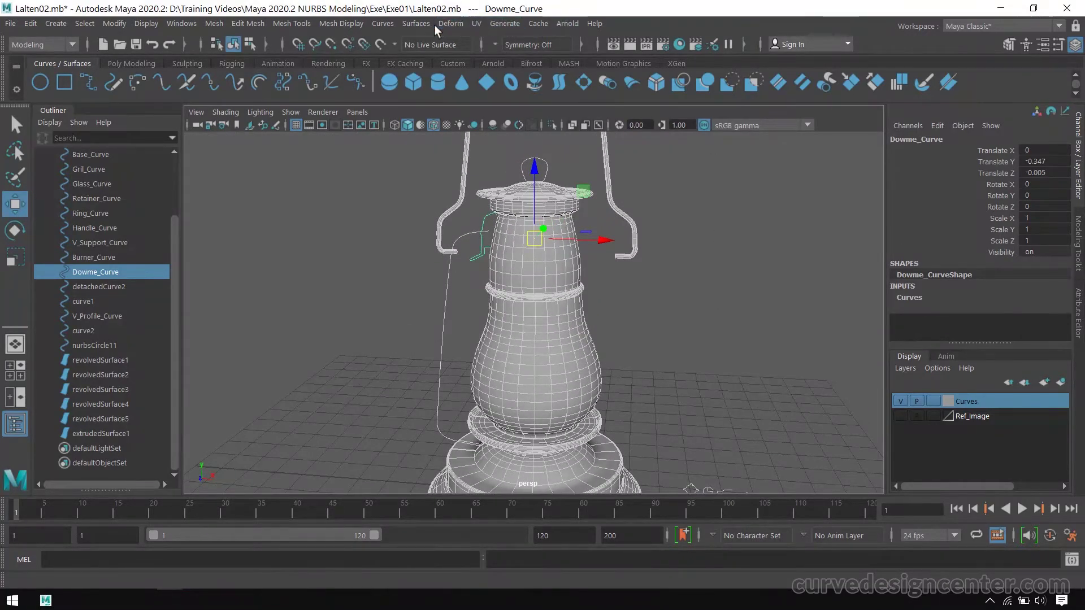
click(418, 24)
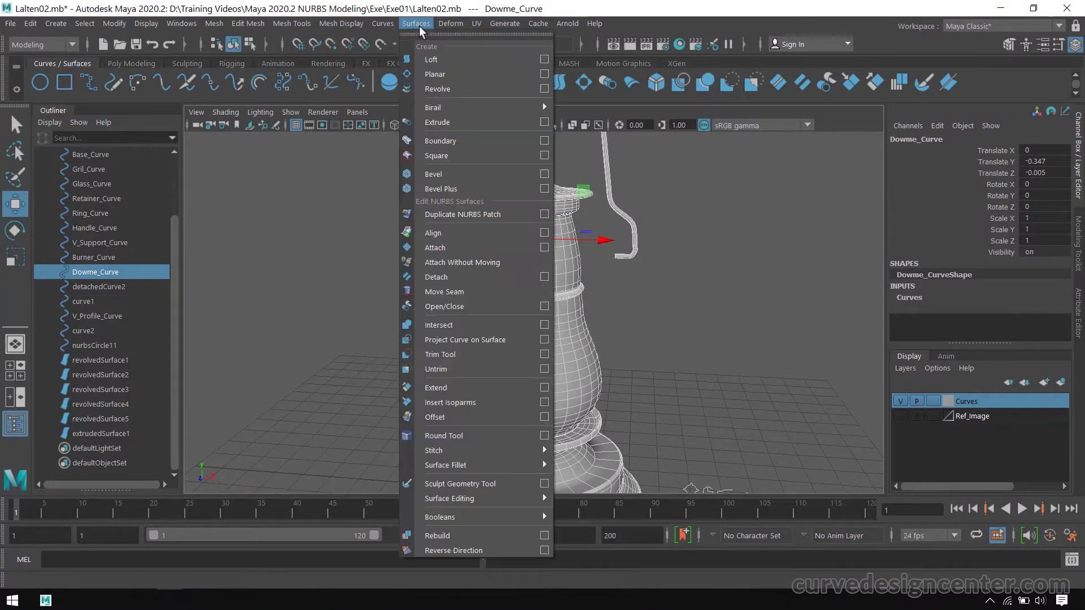
click(447, 89)
mouse_move(721, 291)
alt+mouse_down()
mouse_move(576, 289)
mouse_move(552, 242)
mouse_move(712, 303)
alt+mouse_up()
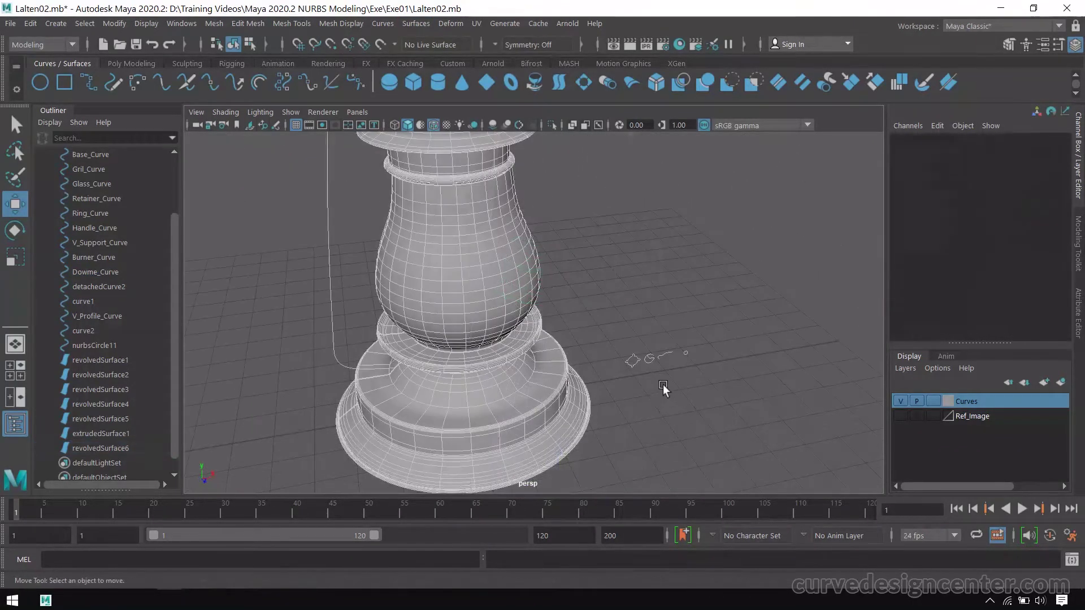
Extrude V_Profile_Curve along V_Support_Curve to form the lantern's vertical side support.
alt+drag(663, 385, 610, 345)
drag(639, 391, 587, 348)
alt+middle_drag(654, 331, 724, 396)
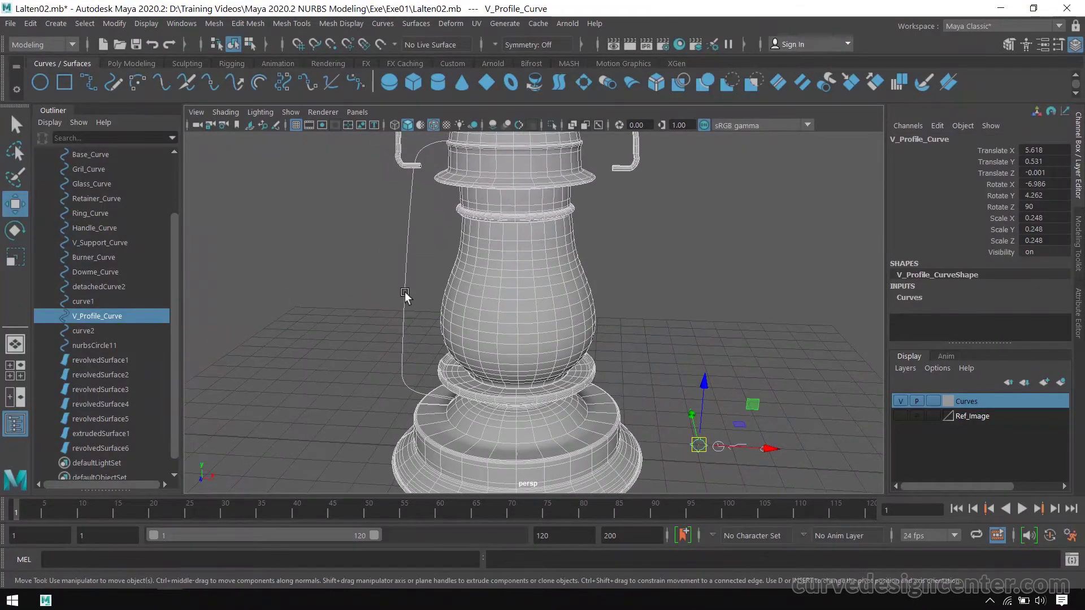
shift+drag(376, 289, 412, 321)
scroll(532, 343, down, 2)
alt+drag(533, 344, 542, 337)
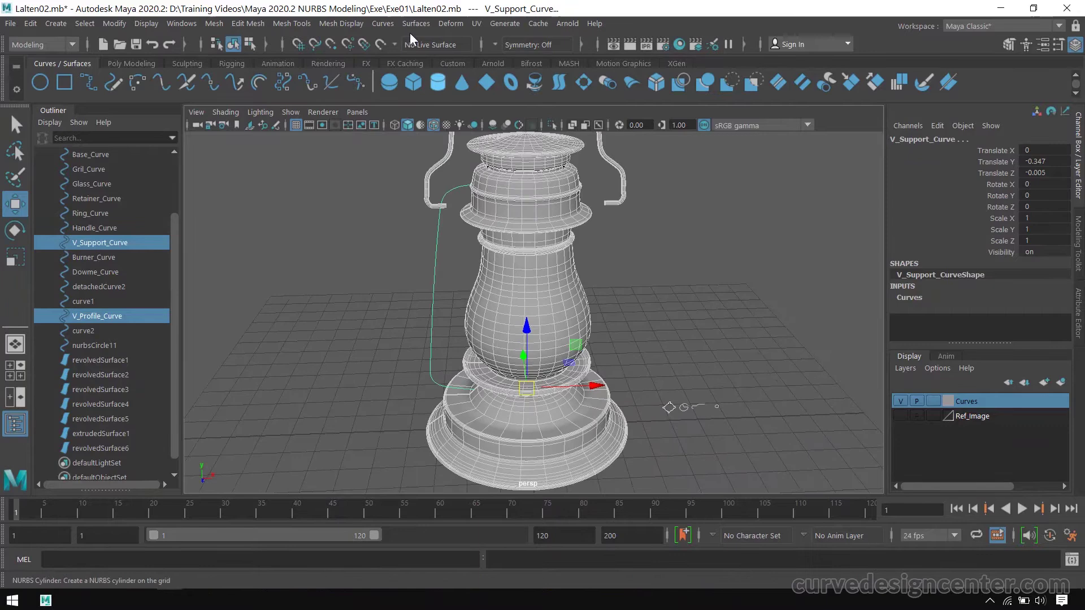
click(415, 23)
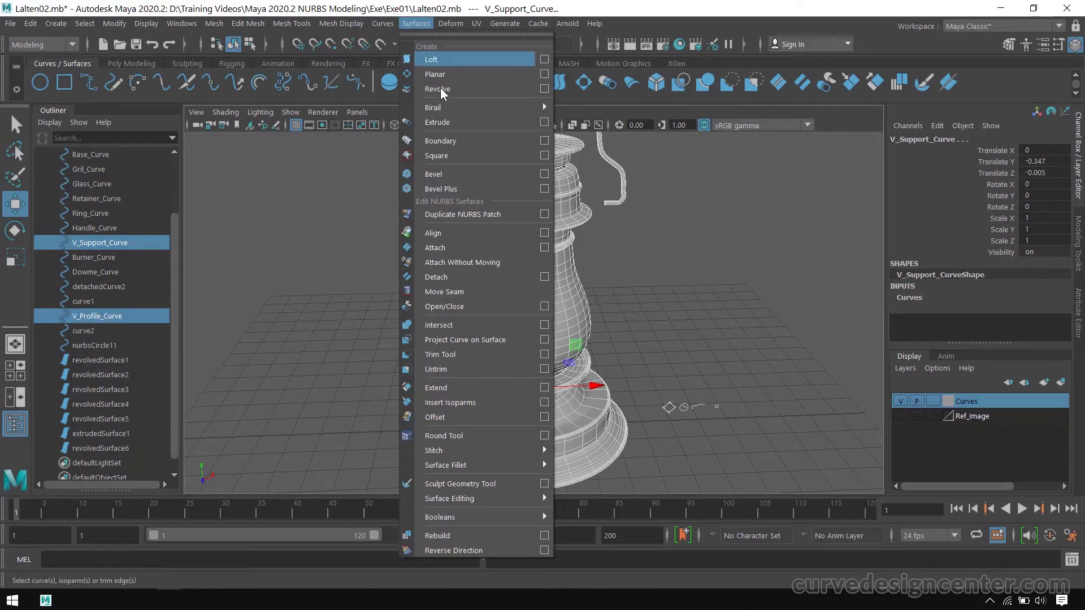
click(453, 122)
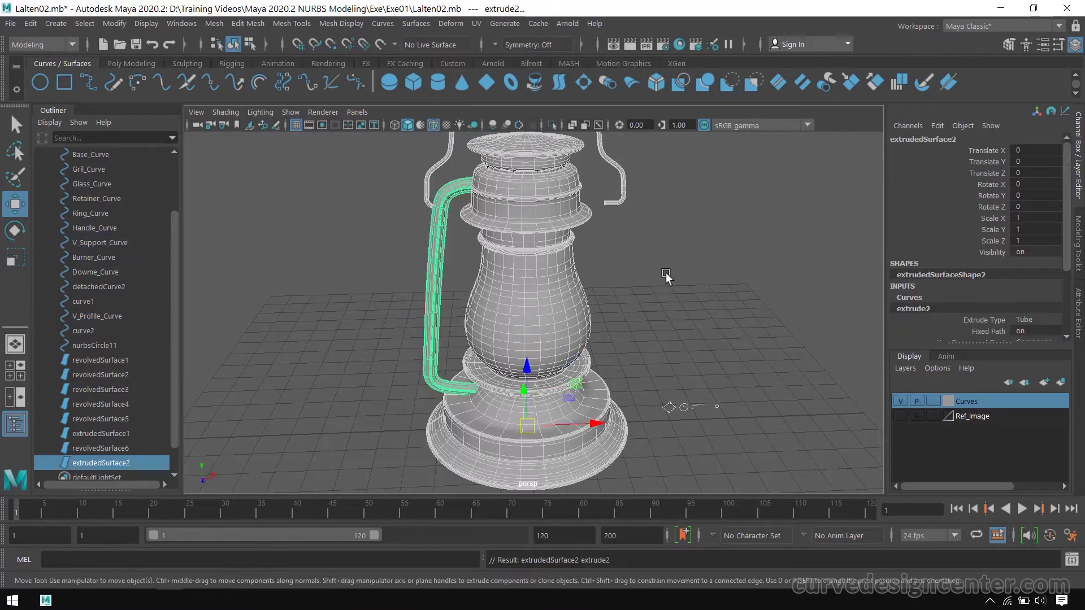
mouse_move(707, 330)
alt+mouse_down()
mouse_move(643, 309)
mouse_move(693, 308)
mouse_move(690, 319)
alt+mouse_up()
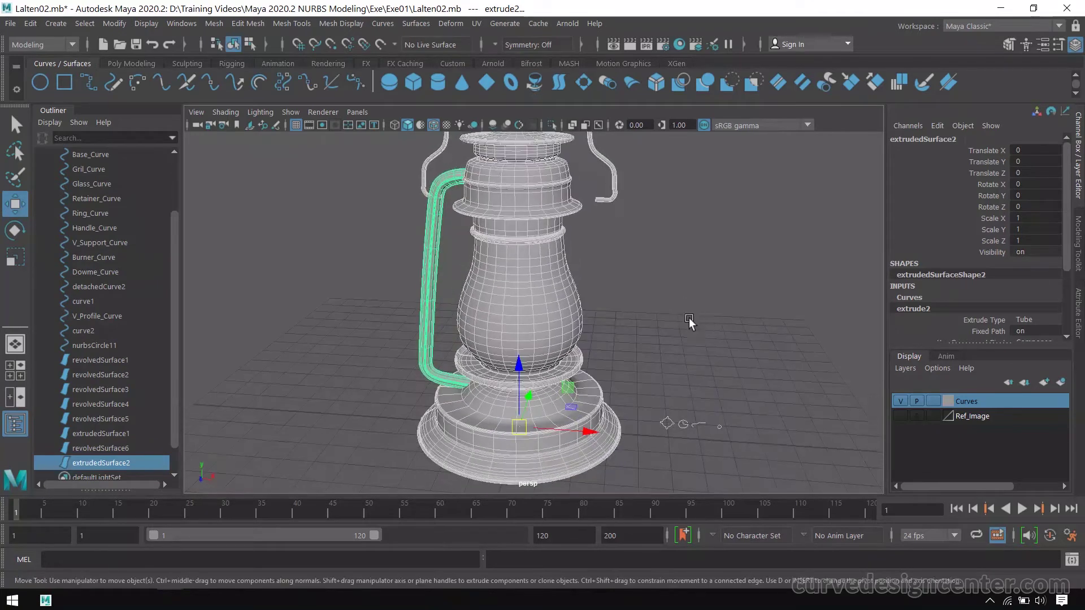
click(681, 320)
alt+drag(569, 324, 610, 339)
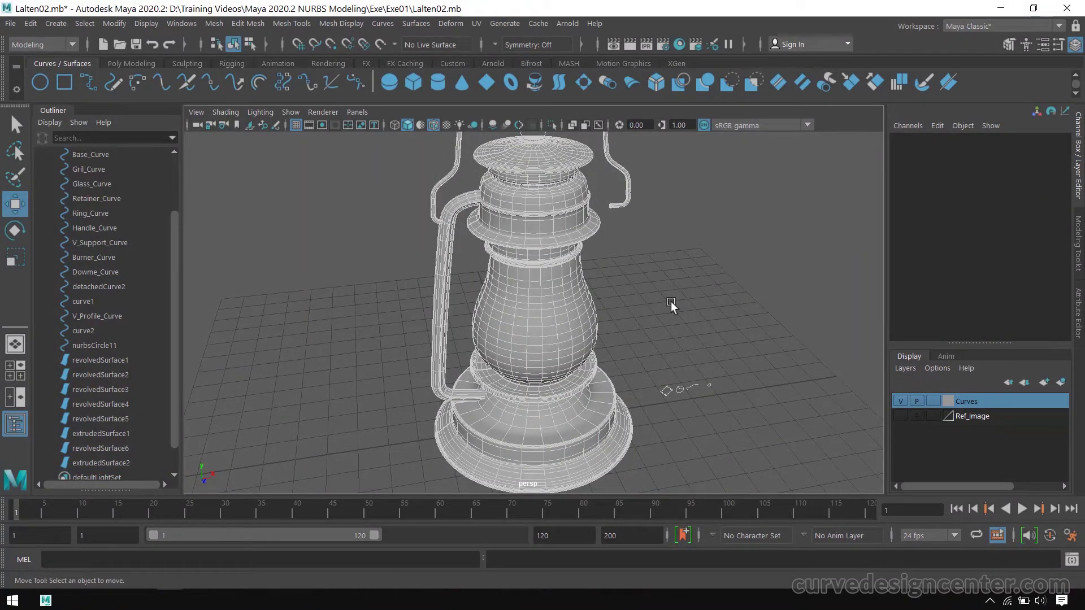
Mirror the side support to the lantern's opposite side with Duplicate Special, using zero rotation, X scale -1 and one copy.
click(31, 25)
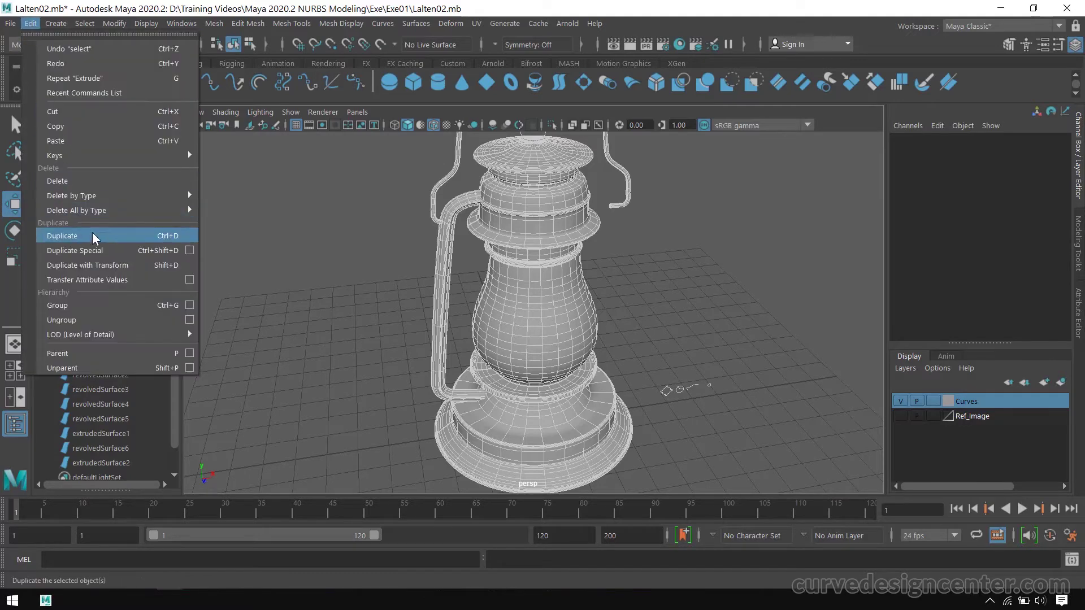
mouse_move(102, 212)
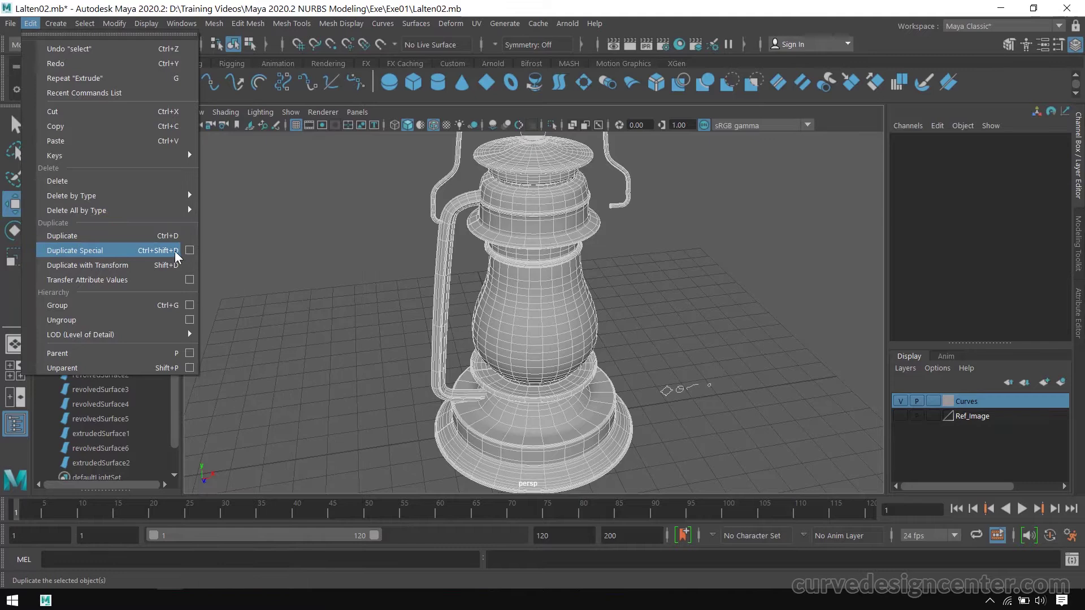
click(190, 250)
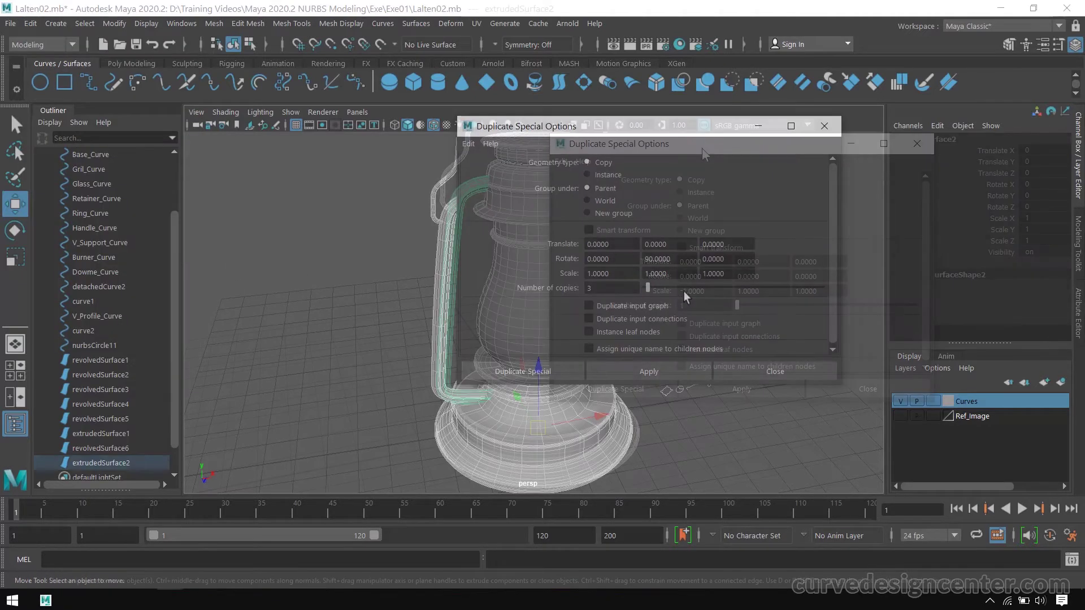
drag(608, 132, 440, 117)
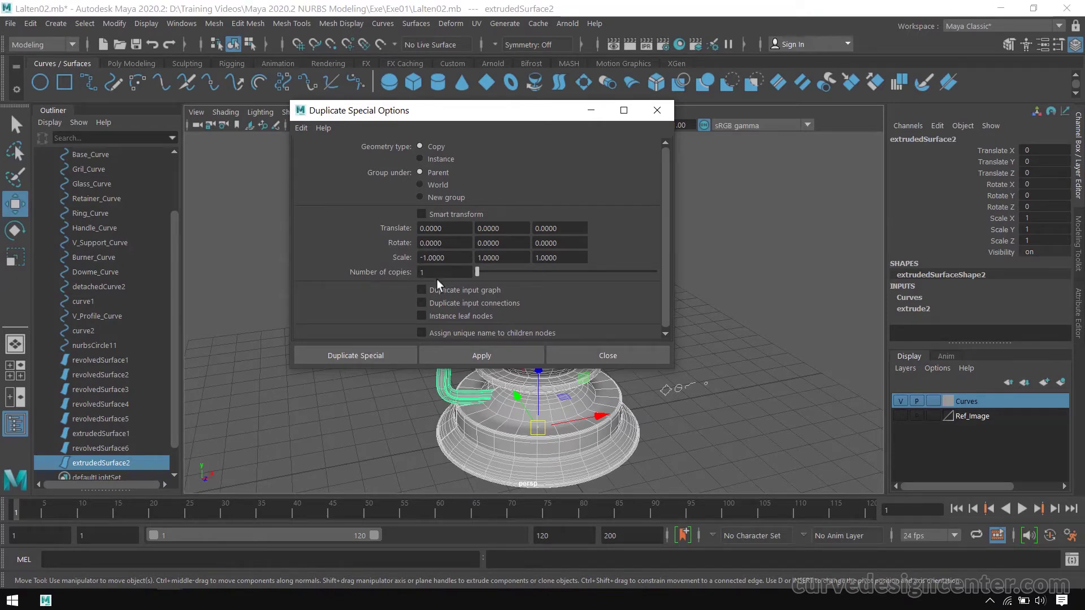
drag(435, 272, 407, 275)
click(491, 360)
click(647, 357)
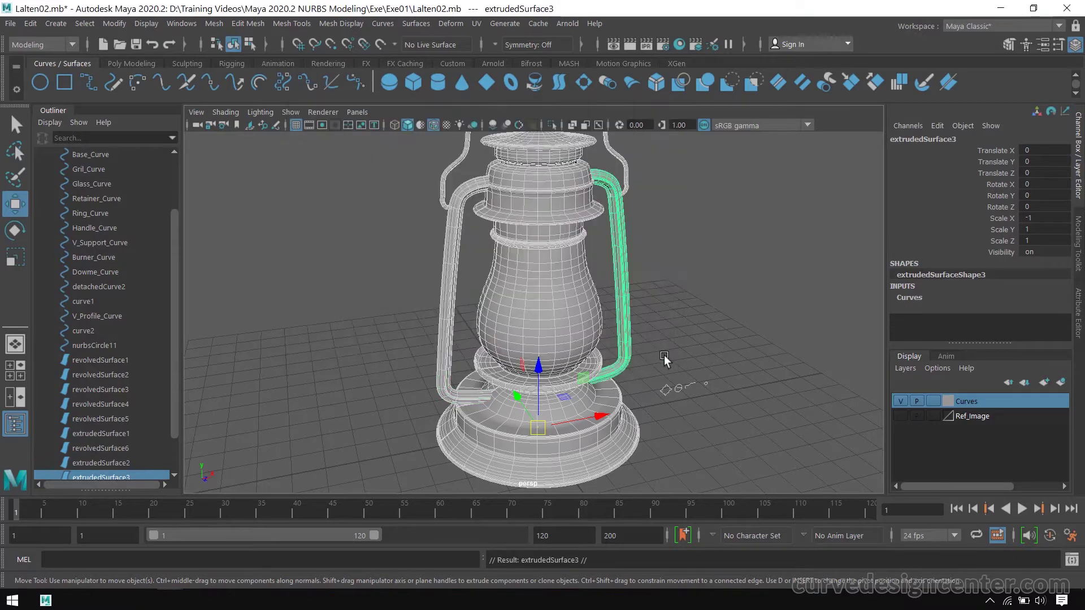
click(663, 355)
Select the profile circle nurbsCircle11 together with Ring_Curve above the dome as its path.
alt+drag(762, 297, 679, 230)
alt+right_drag(680, 230, 743, 353)
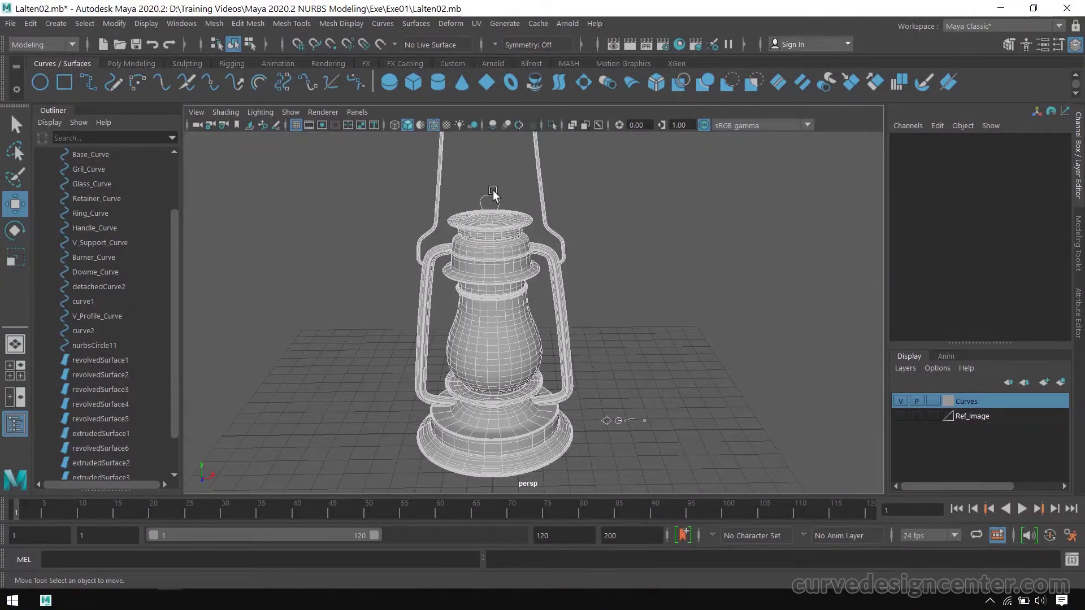
drag(491, 199, 493, 193)
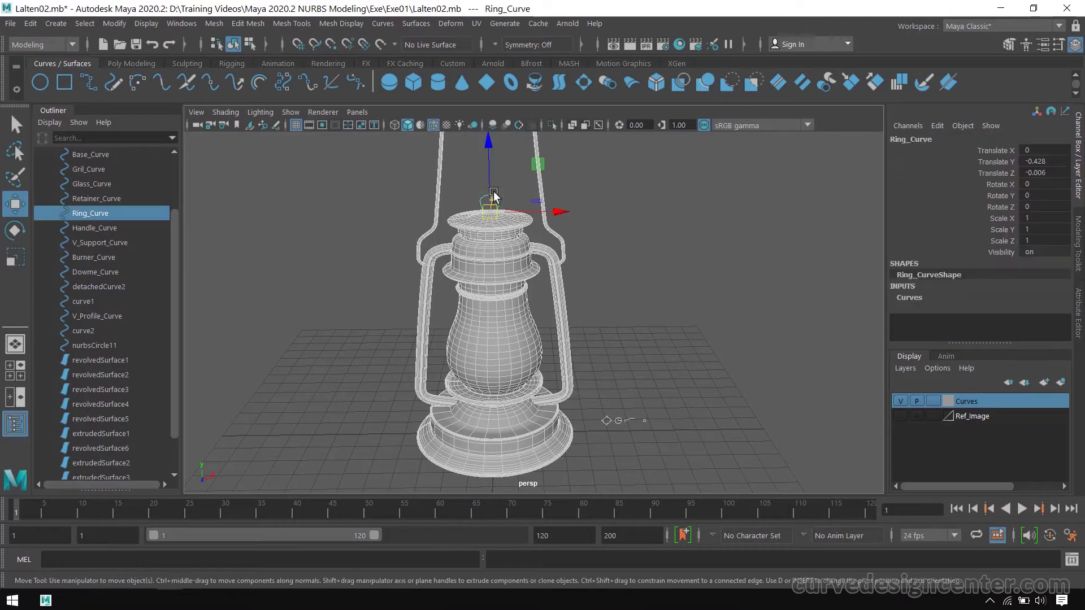
drag(663, 438, 666, 439)
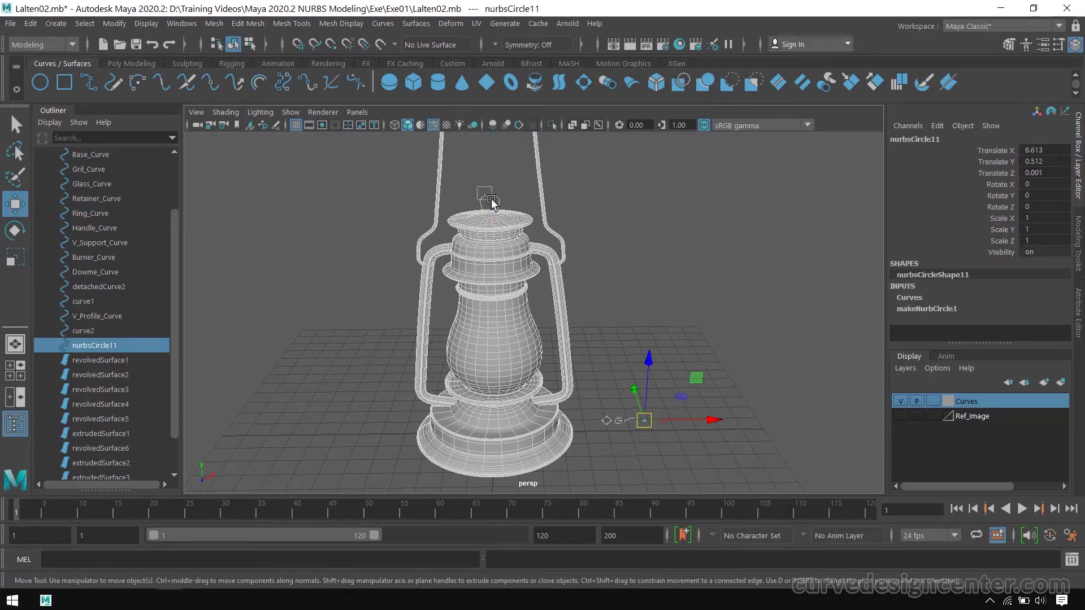
shift+drag(491, 200, 492, 201)
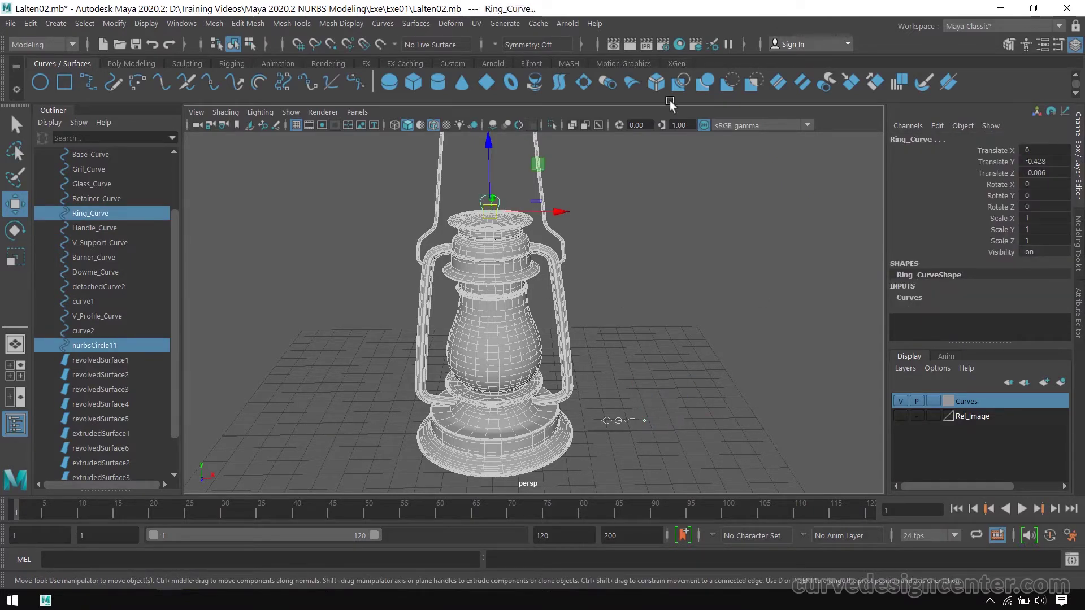
Try revolving the selected nurbsCircle11 and Ring_Curve above the dome.
click(414, 26)
click(435, 89)
click(605, 263)
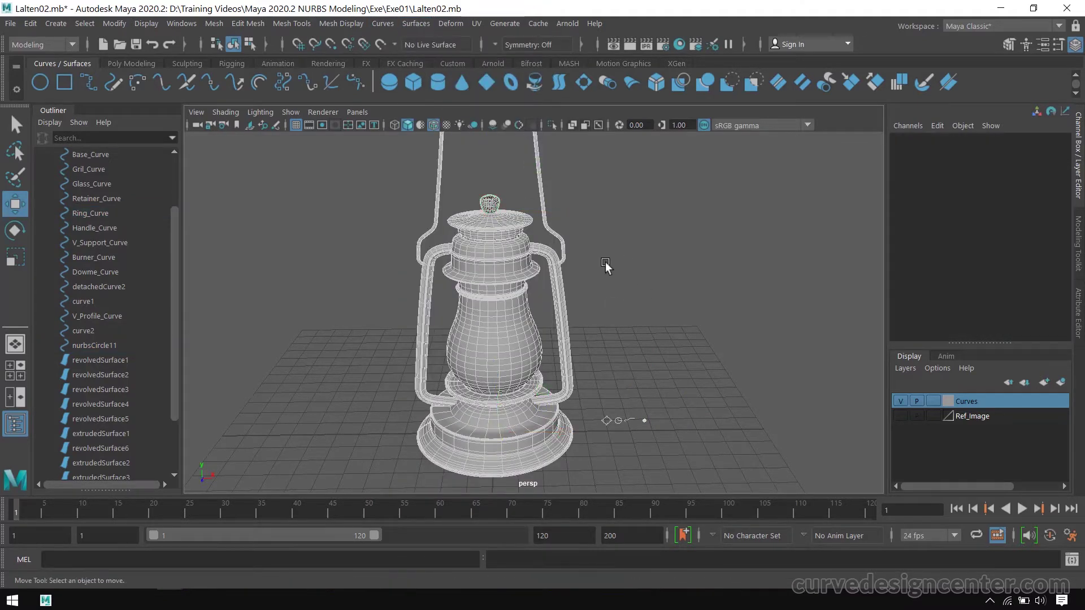
scroll(500, 192, up, 5)
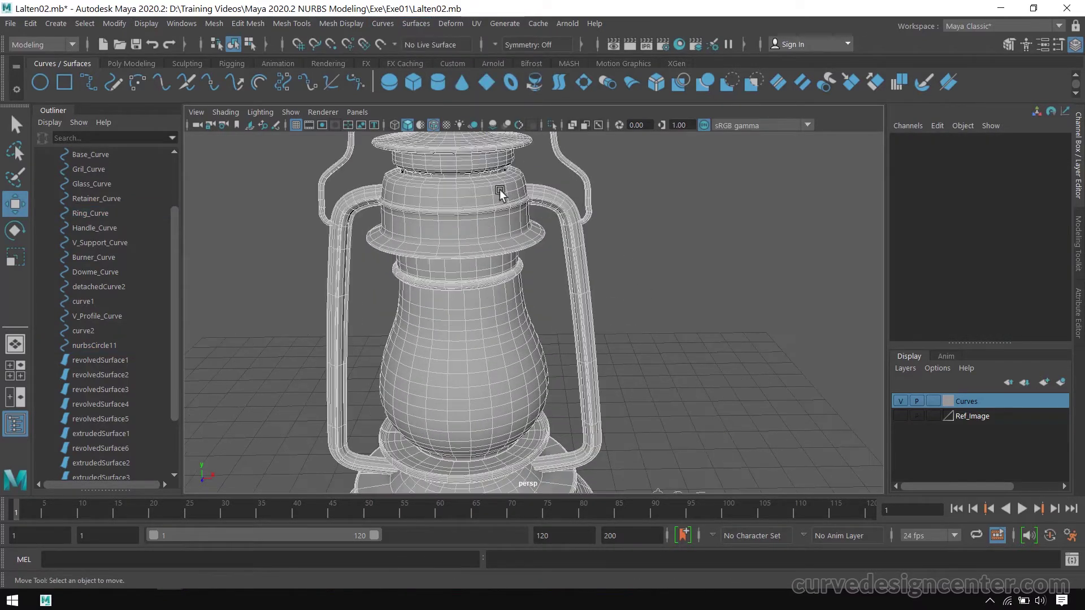
alt+middle_drag(534, 229, 589, 379)
scroll(513, 267, up, 5)
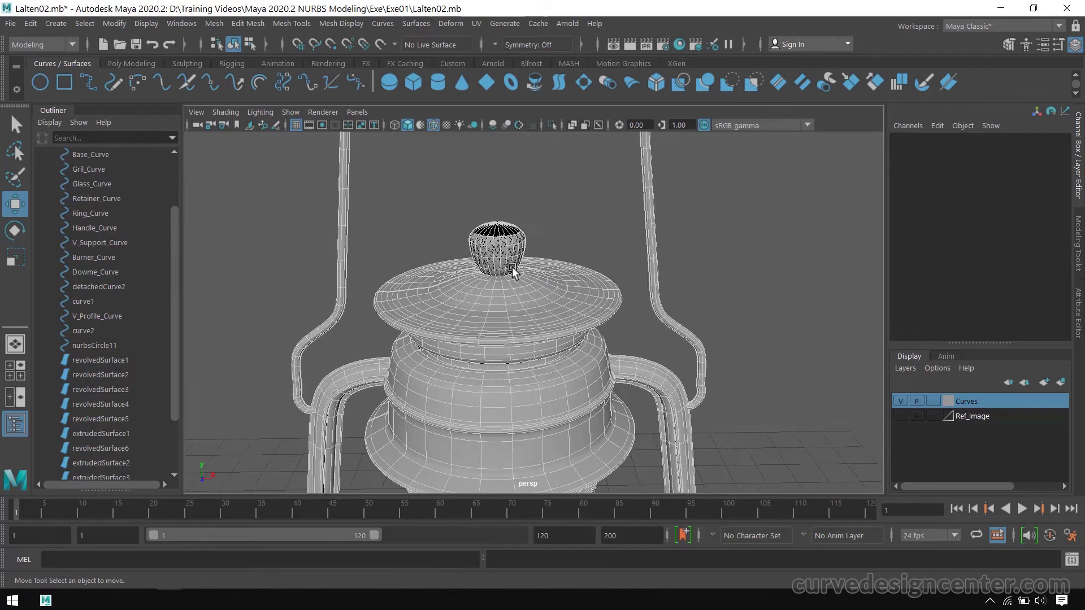
key(ctrl+z)
click(514, 266)
Extrude nurbsCircle11 along Ring_Curve to form the ring on top of the dome.
scroll(537, 192, down, 5)
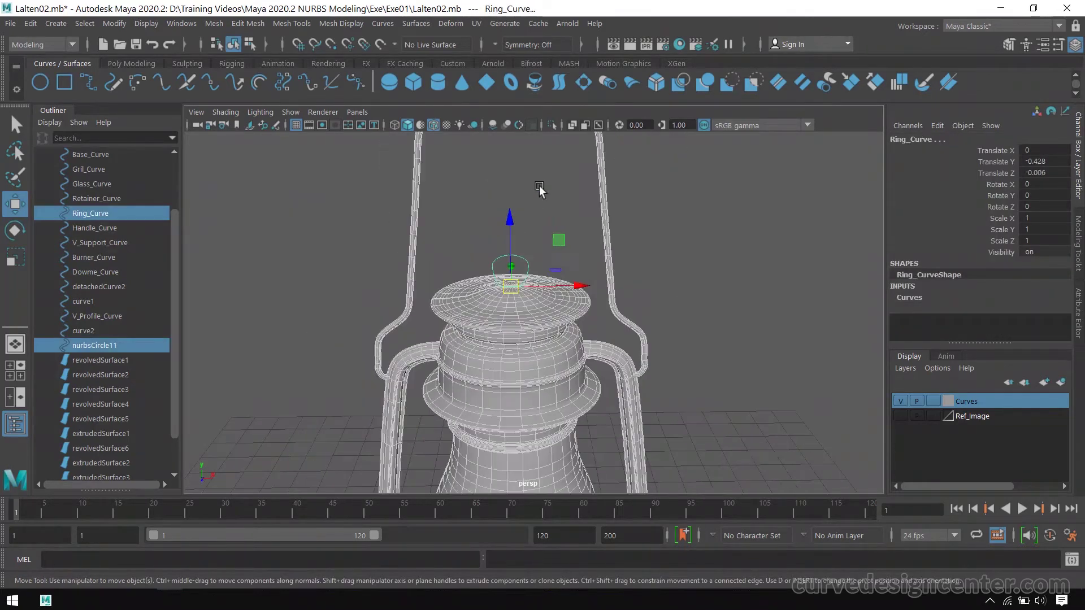
click(412, 22)
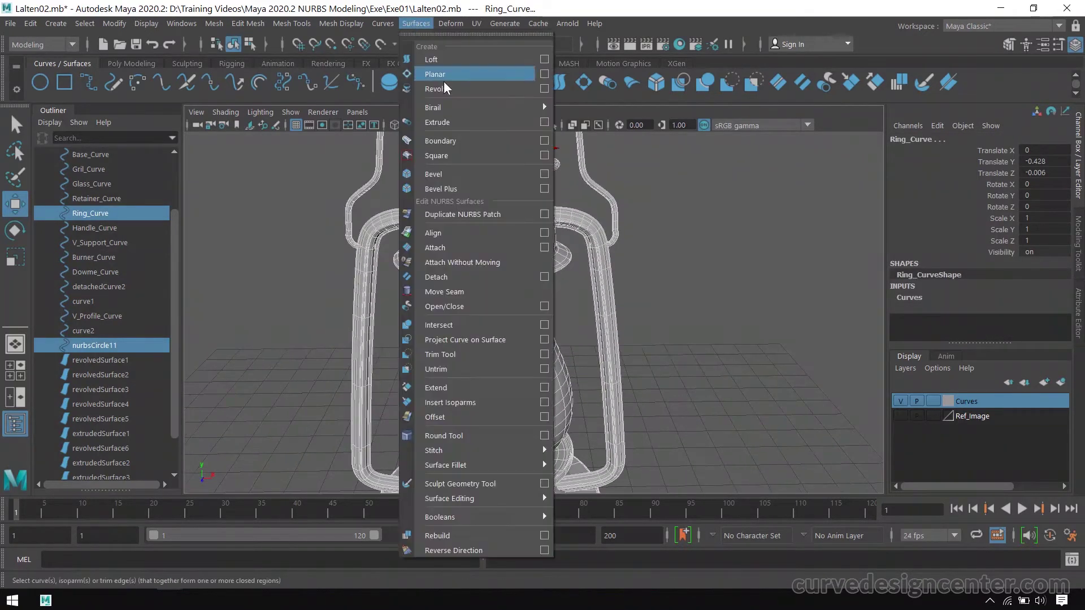
click(450, 121)
scroll(511, 203, up, 3)
scroll(526, 207, up, 2)
scroll(565, 339, down, 3)
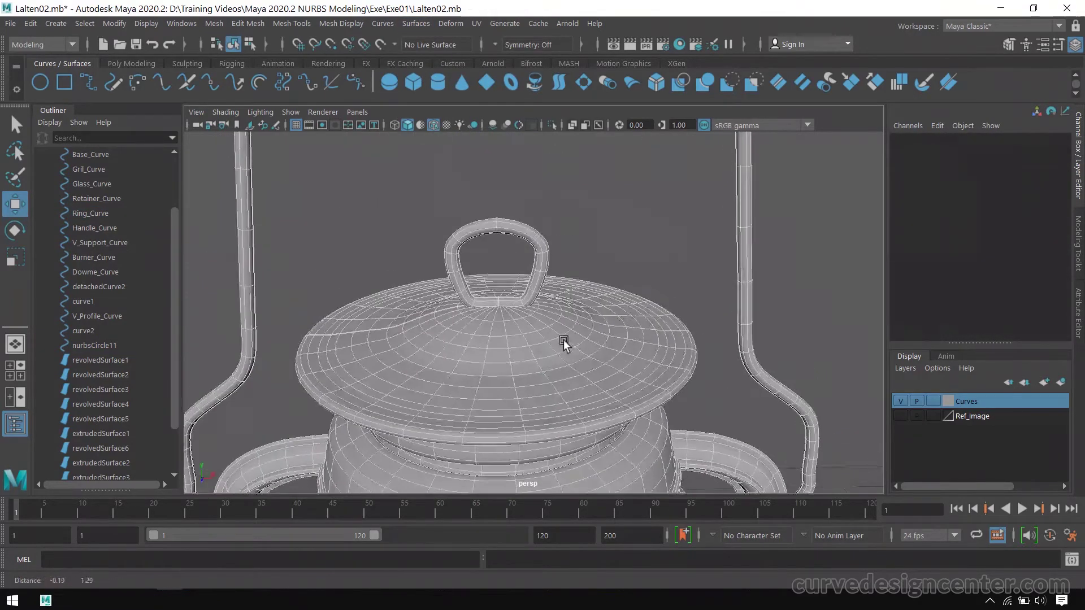
scroll(562, 254, down, 3)
Revolve curve2 about the Y axis into a NURBS knob with 16 segments.
alt+drag(567, 266, 524, 371)
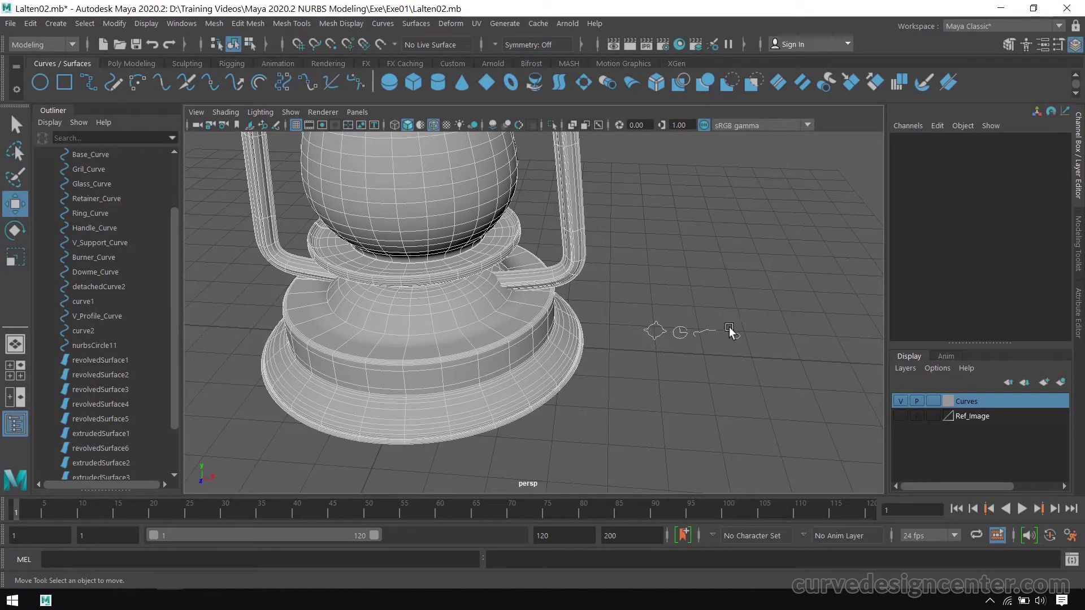
drag(714, 345, 714, 345)
alt+drag(749, 404, 772, 429)
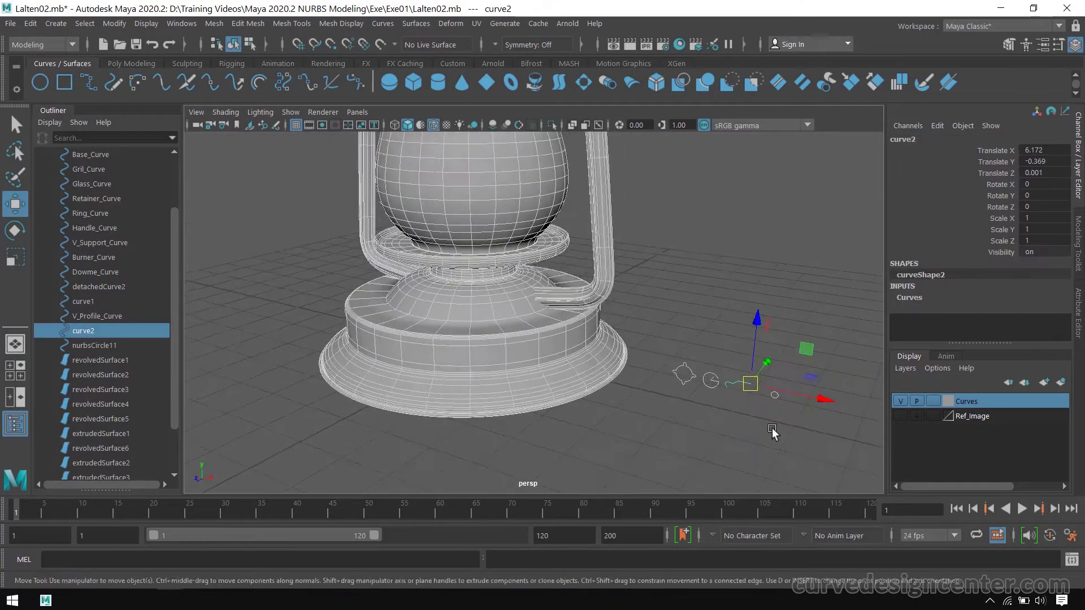
alt+middle_drag(772, 429, 645, 388)
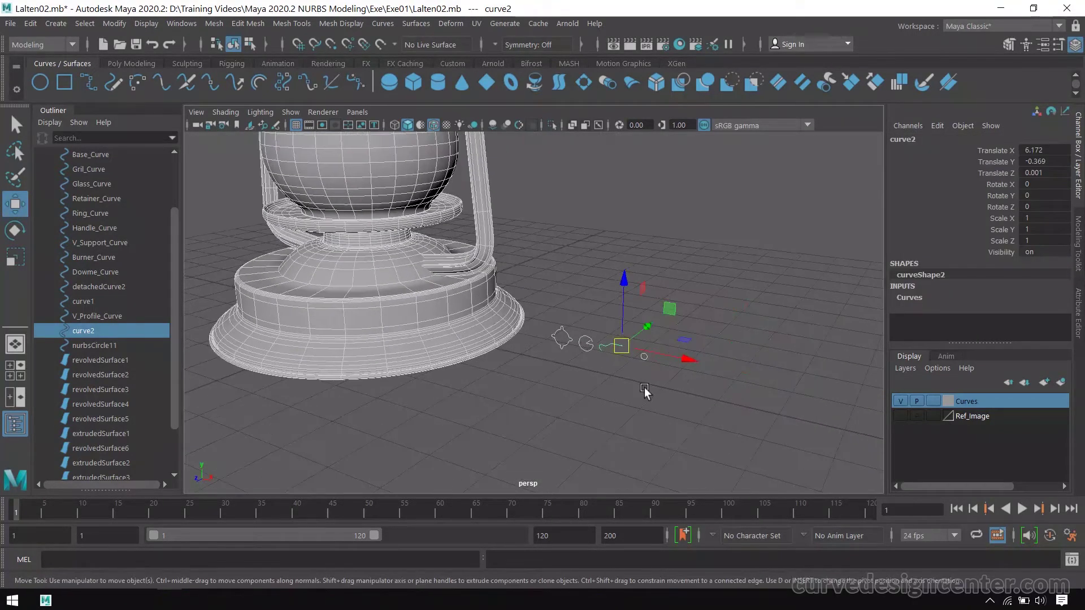
key(f)
alt+right_drag(666, 322, 600, 341)
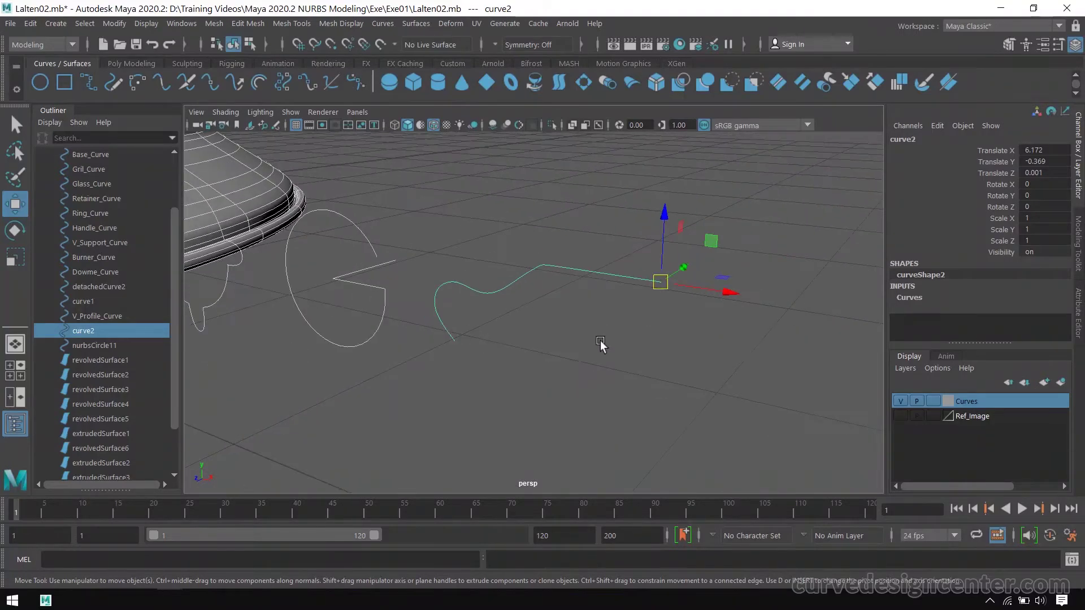
mouse_move(600, 342)
alt+mouse_down()
mouse_move(641, 331)
mouse_move(606, 327)
alt+mouse_up()
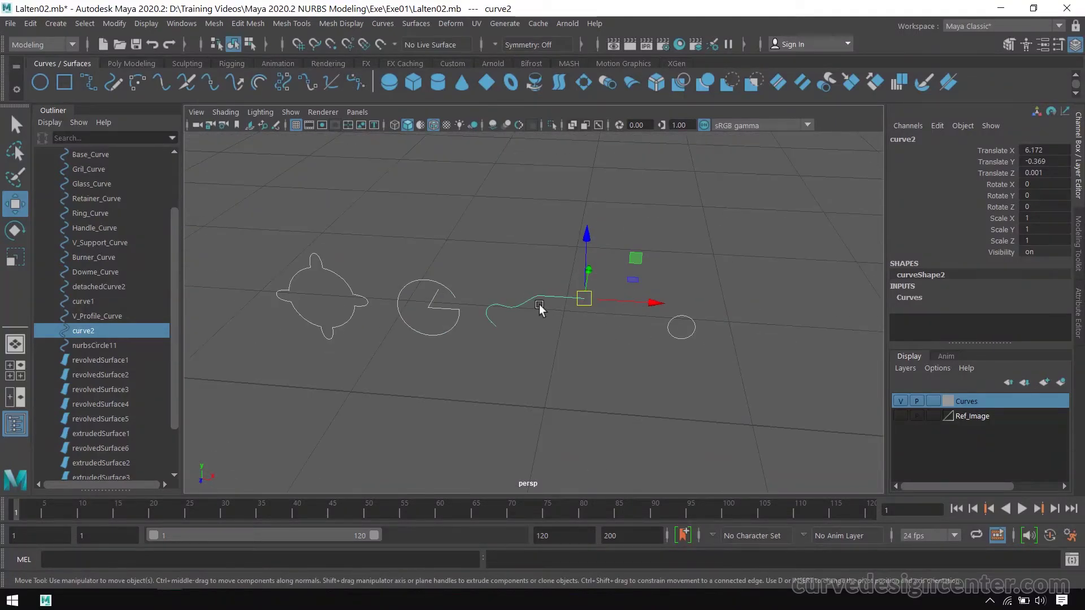
alt+drag(539, 304, 599, 347)
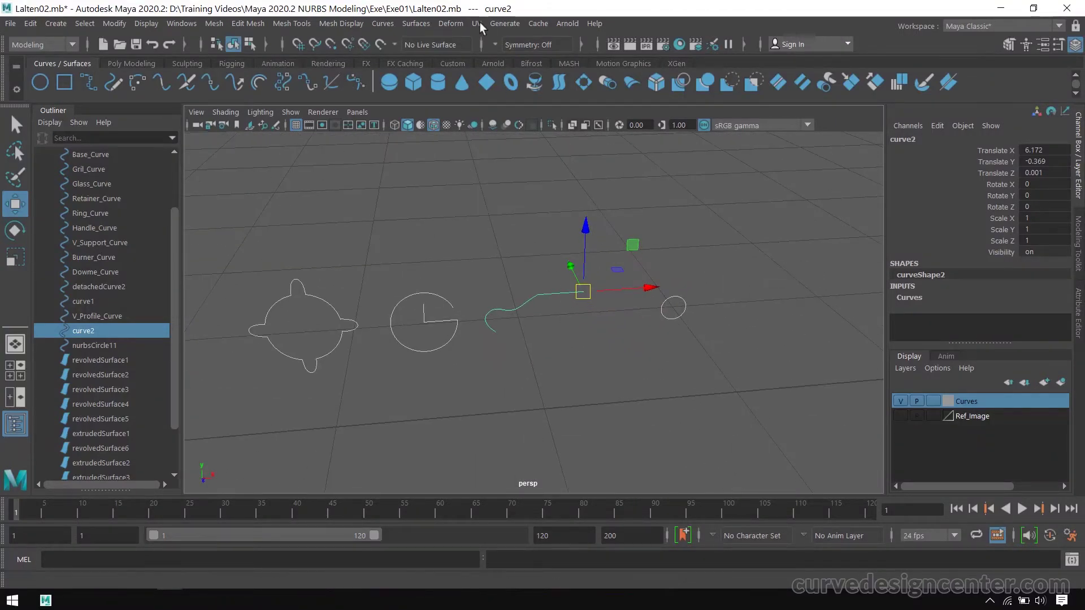
click(419, 23)
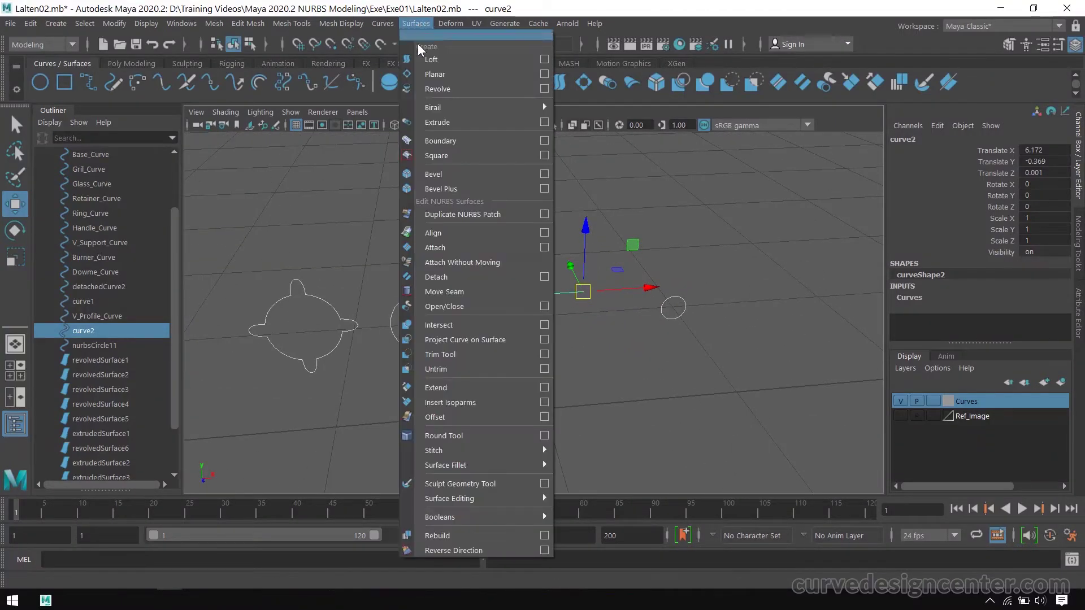
click(544, 88)
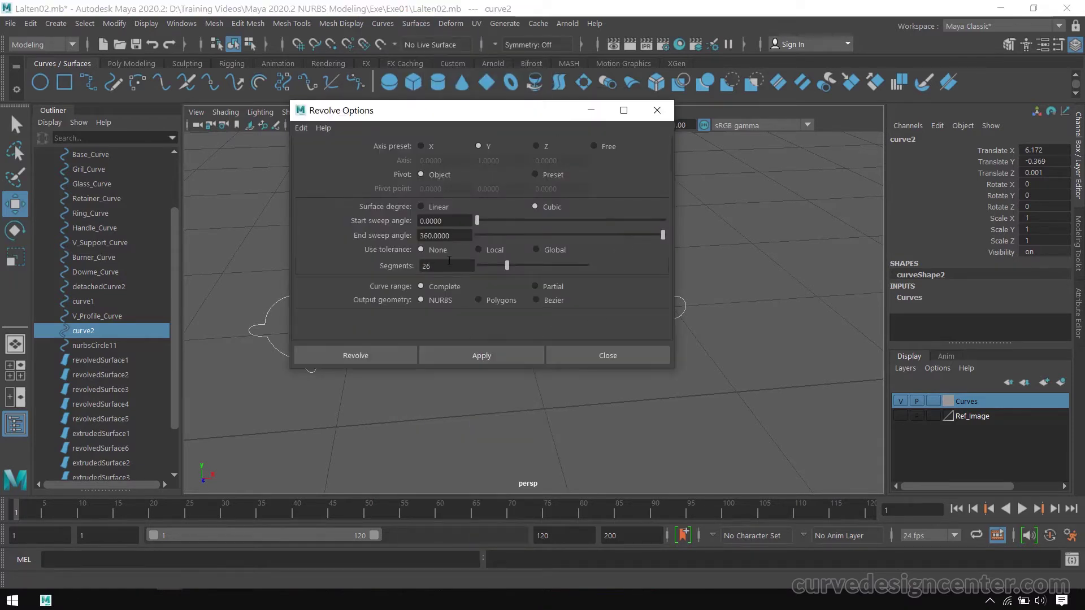
click(428, 266)
text(16)
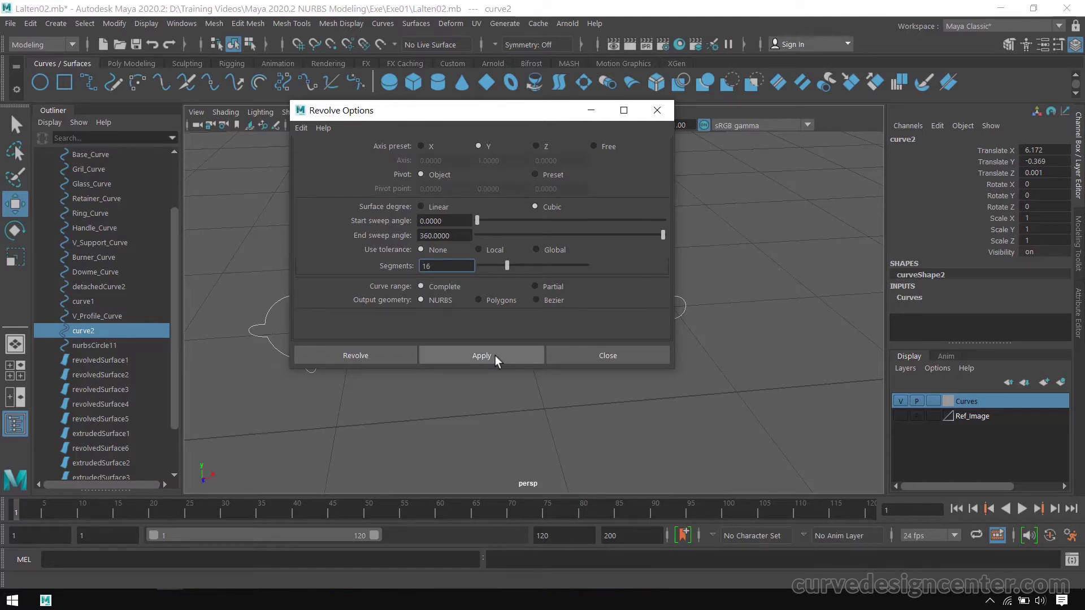
click(494, 355)
click(606, 356)
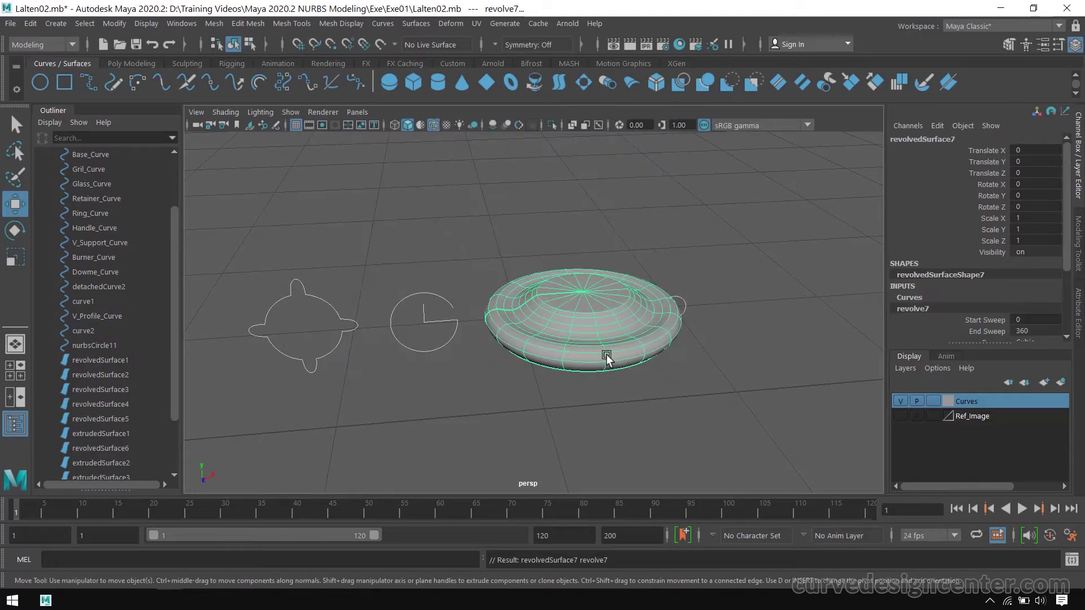
Show the revolved knob's control vertices for editing in the top view.
key(space)
key(space)
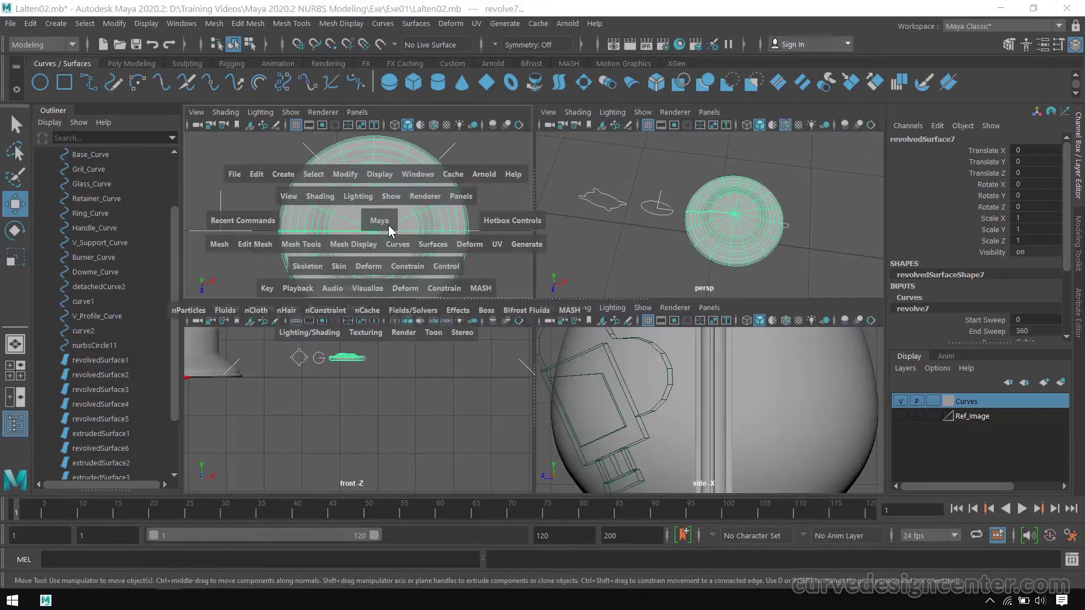
alt+middle_drag(708, 348, 666, 313)
right_click(625, 223)
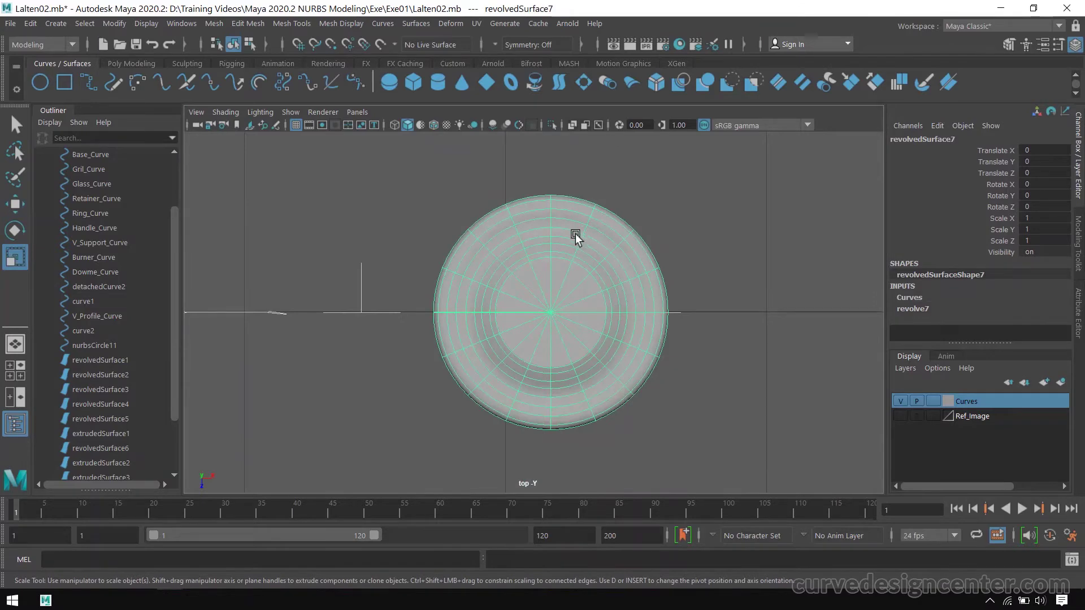
right_drag(575, 237, 501, 224)
scroll(591, 221, up, 2)
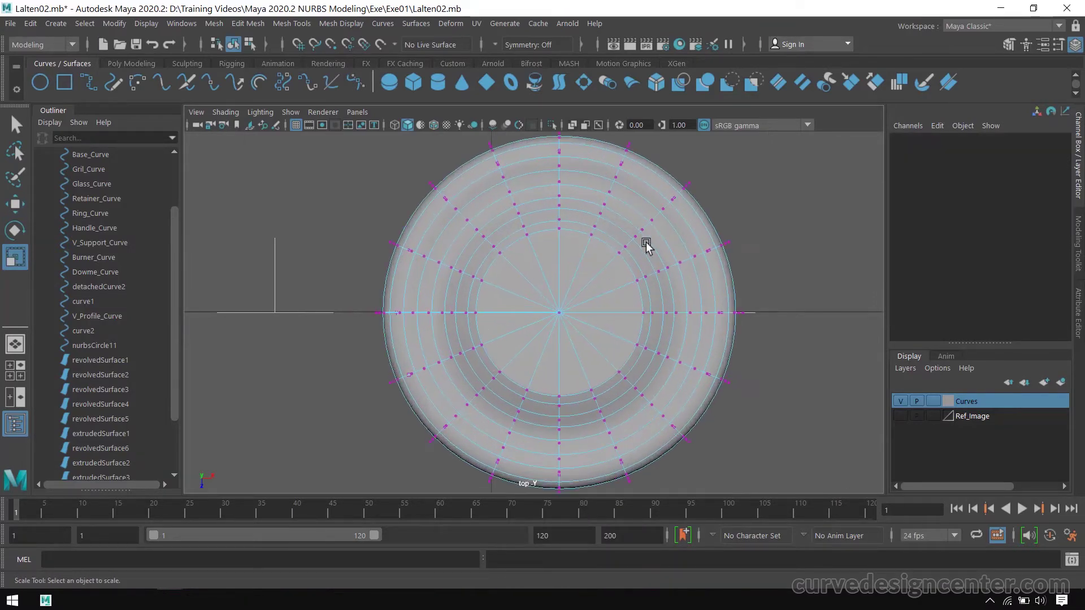
alt+middle_drag(590, 175, 576, 232)
scroll(541, 271, down, 2)
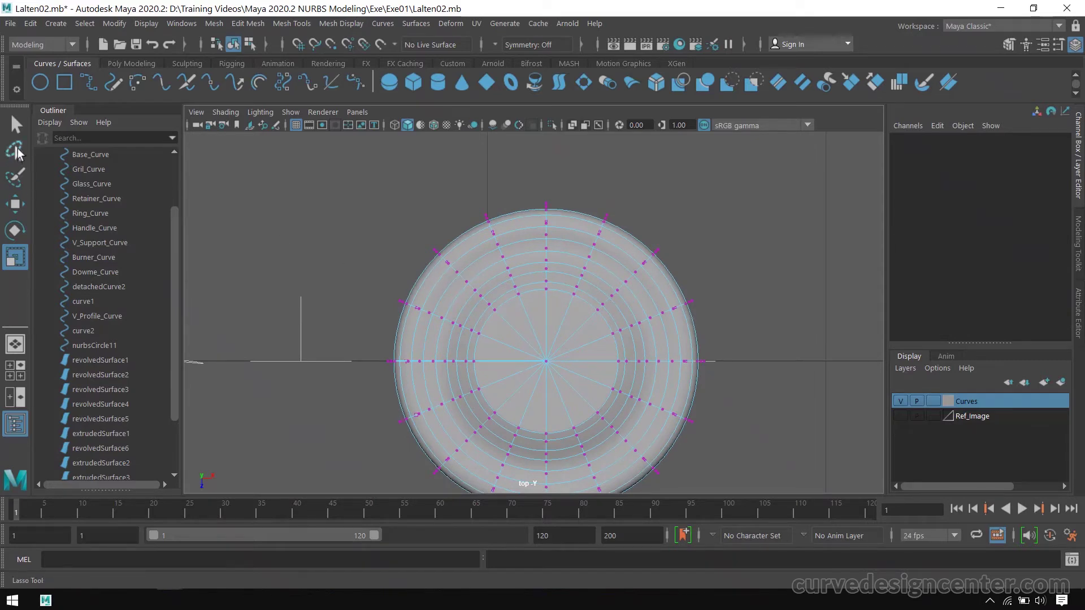
Select every other radial row of the knob's control vertices with the Lasso tool, eight rows in all.
click(17, 151)
alt+middle_drag(627, 287, 639, 219)
mouse_move(591, 169)
mouse_down()
mouse_move(573, 186)
mouse_move(570, 249)
mouse_move(588, 288)
mouse_move(609, 175)
mouse_up()
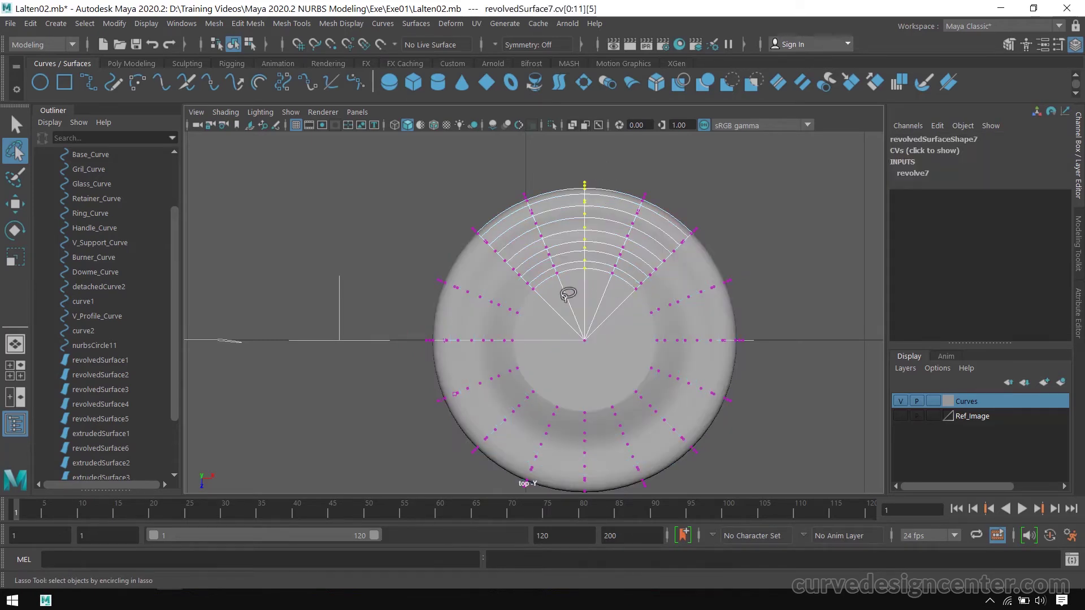
mouse_move(476, 215)
mouse_down()
mouse_move(493, 270)
mouse_move(538, 245)
mouse_move(487, 199)
mouse_move(474, 217)
mouse_up()
mouse_move(446, 328)
mouse_down()
mouse_move(503, 356)
mouse_move(429, 361)
mouse_up()
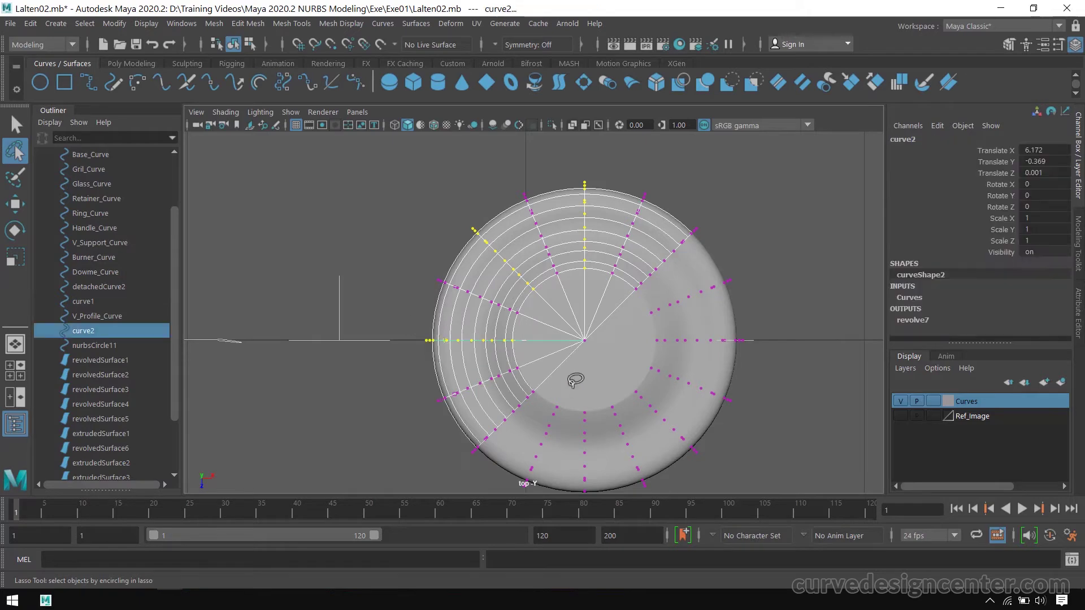
mouse_move(546, 383)
mouse_down()
mouse_move(496, 397)
mouse_move(494, 452)
mouse_move(537, 398)
mouse_up()
alt+middle_drag(736, 373, 717, 254)
mouse_move(572, 286)
shift+mouse_down()
mouse_move(560, 389)
mouse_move(580, 285)
shift+mouse_up()
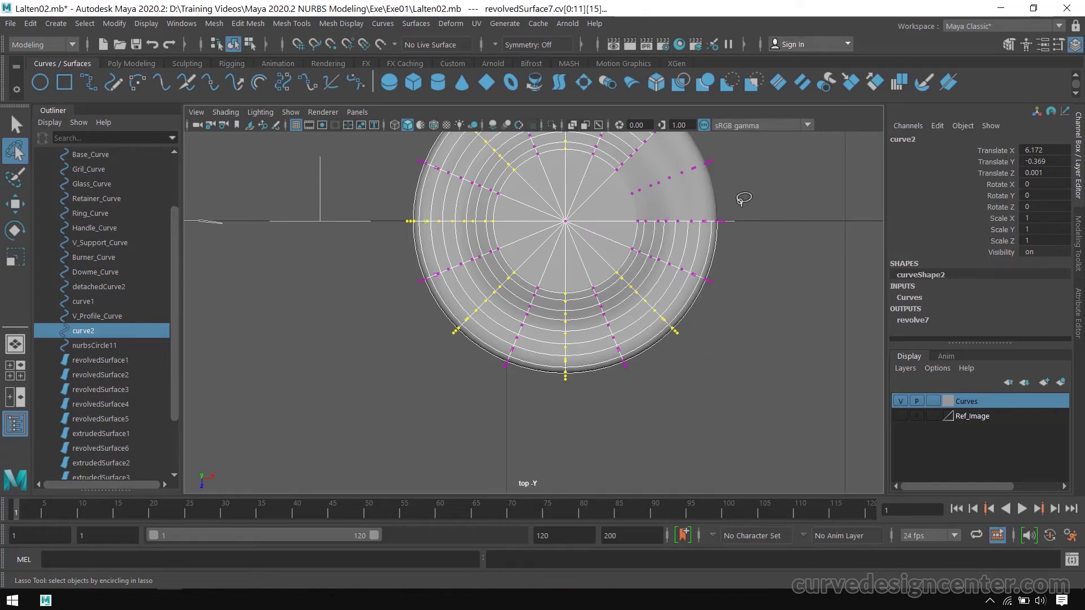
shift+drag(626, 232, 754, 229)
alt+middle_drag(740, 171, 729, 324)
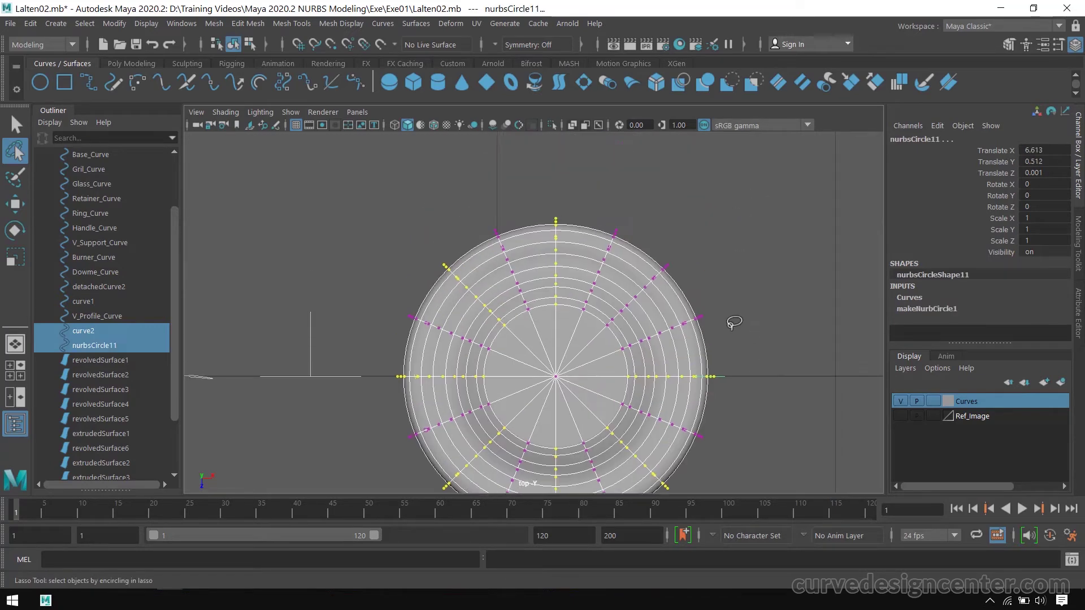
scroll(728, 305, up, 2)
shift+drag(612, 328, 656, 326)
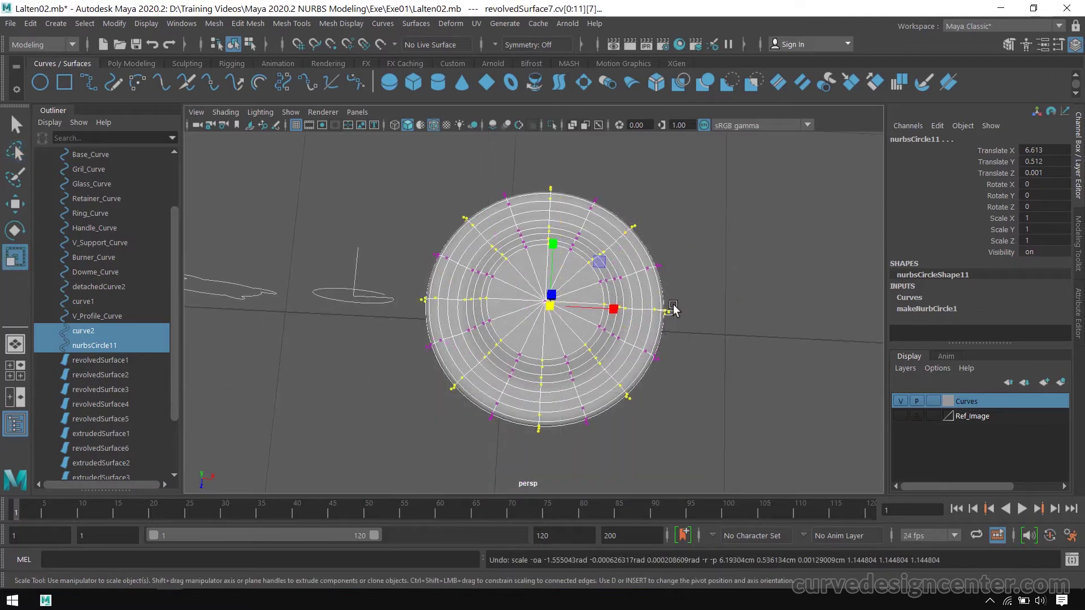
key(space)
key(space)
key(space)
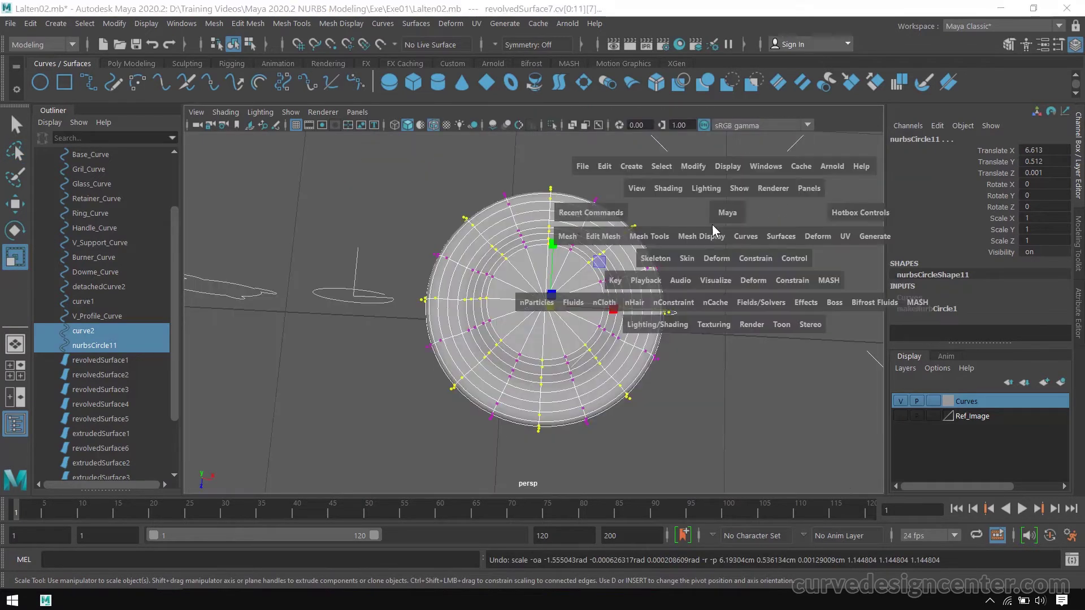
key(space)
Scale the selected vertex rows uniformly outward in the top view to give the knob eight lobes, and return to object mode.
scroll(673, 307, up, 3)
scroll(765, 315, up, 1)
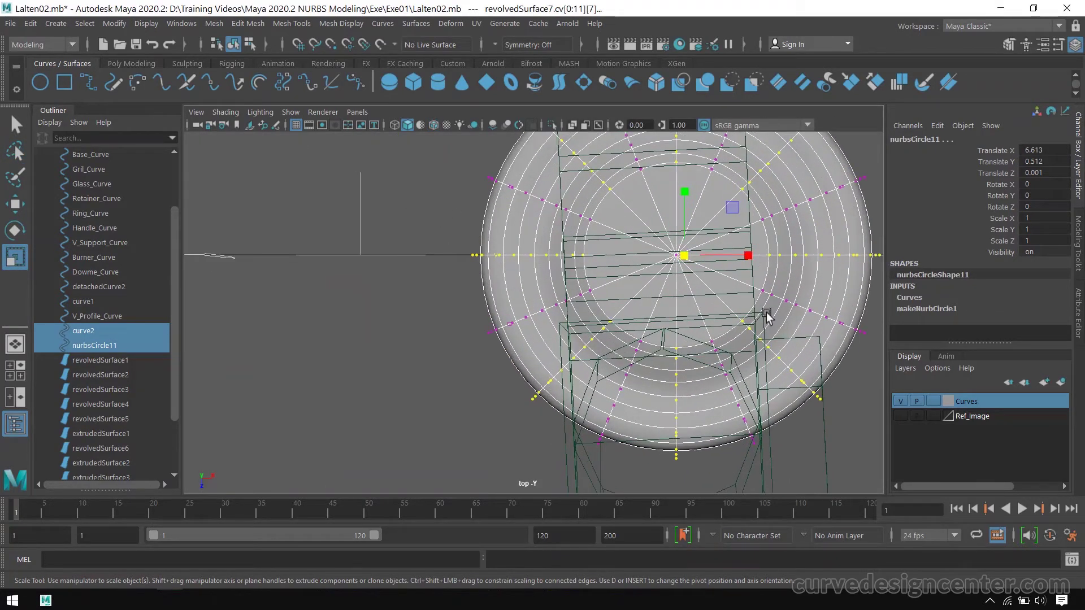
alt+middle_drag(765, 315, 644, 363)
scroll(667, 355, up, 1)
scroll(666, 354, down, 4)
scroll(565, 300, up, 5)
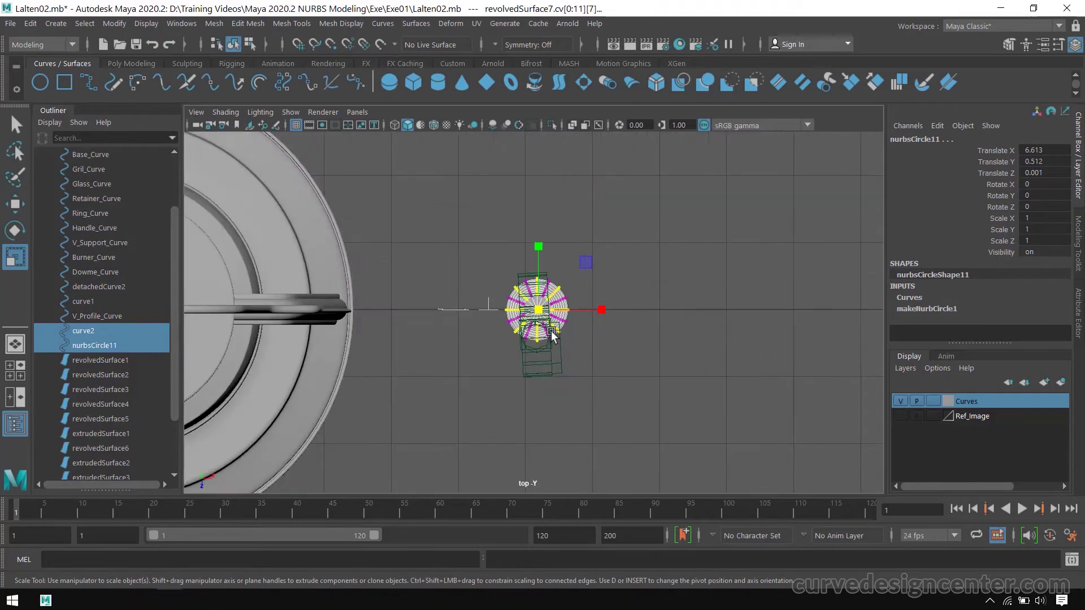
drag(565, 301, 707, 197)
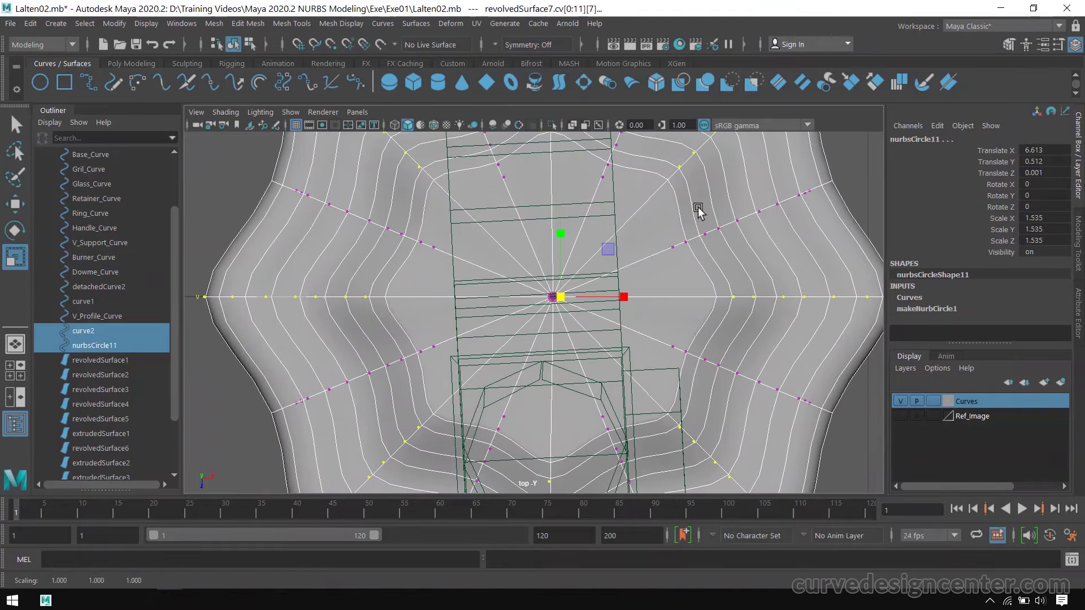
scroll(697, 243, down, 5)
scroll(531, 322, up, 3)
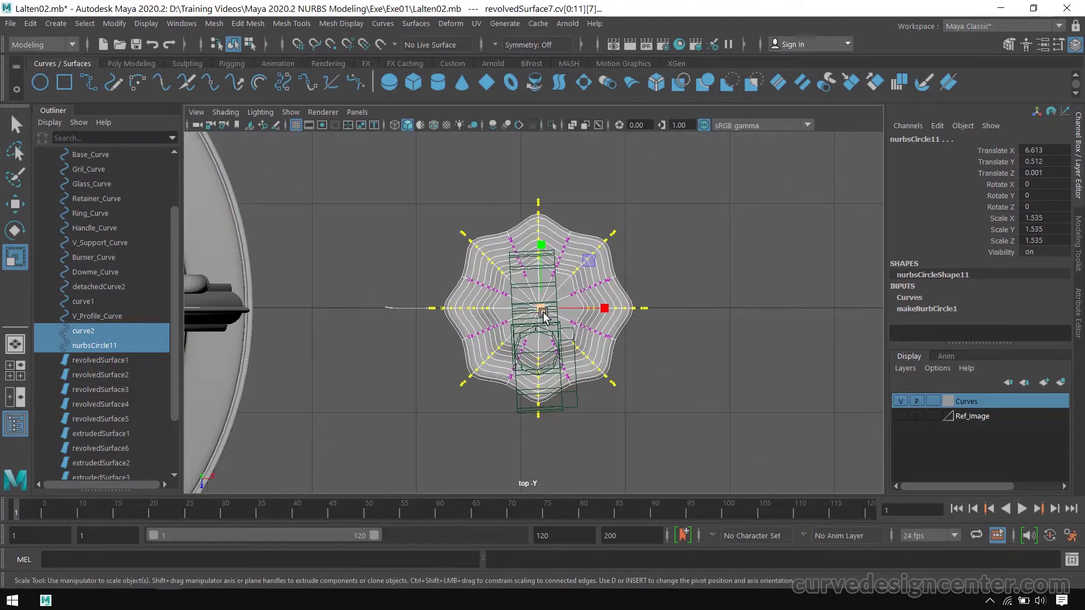
drag(544, 316, 598, 421)
right_drag(636, 286, 693, 204)
click(731, 243)
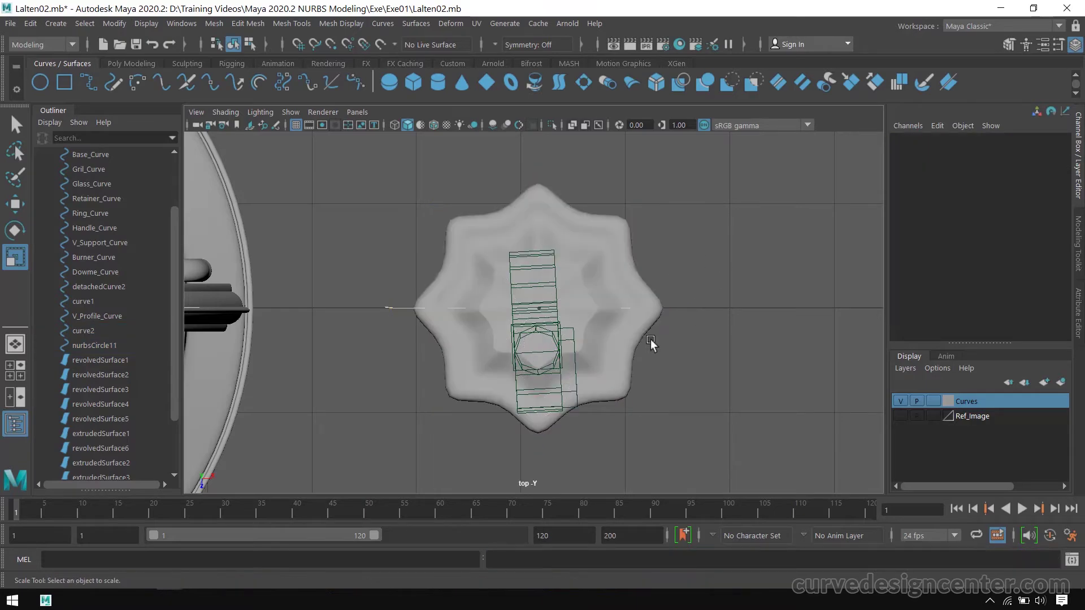
Select the row of control vertices around the rim of the knob's open underside by its hull.
click(628, 296)
key(space)
key(space)
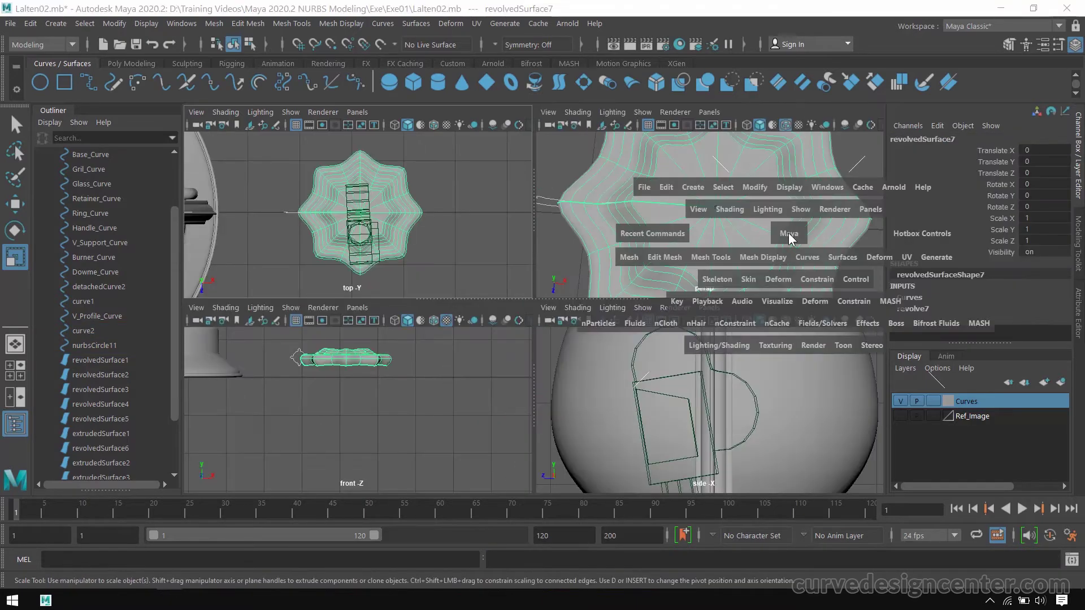
key(f)
alt+drag(671, 303, 601, 303)
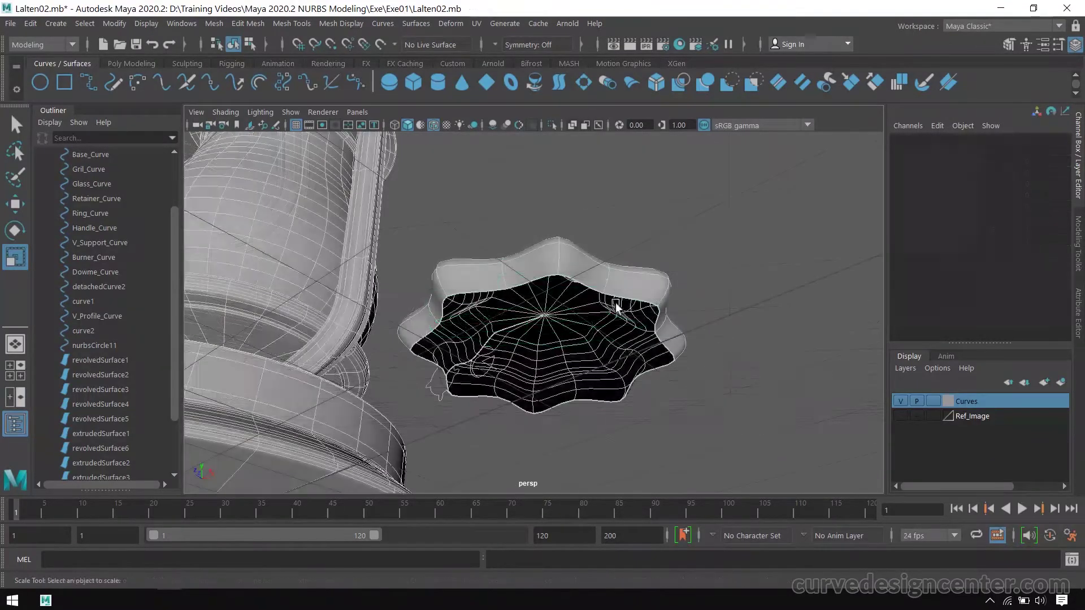
alt+drag(616, 305, 594, 295)
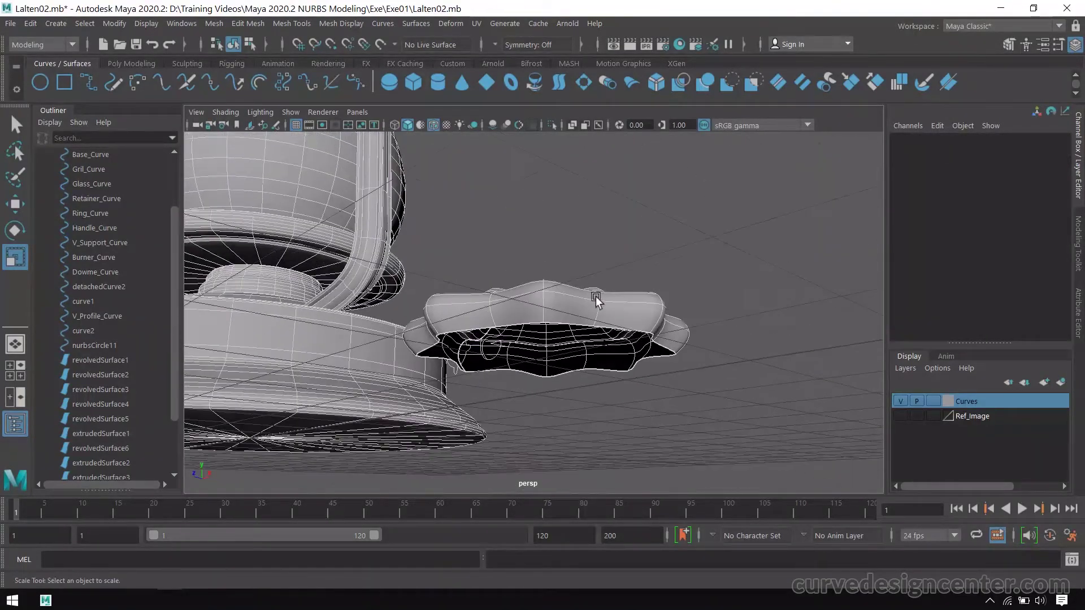
click(589, 315)
right_drag(590, 309, 653, 229)
alt+drag(650, 395, 699, 366)
alt+right_drag(698, 366, 737, 365)
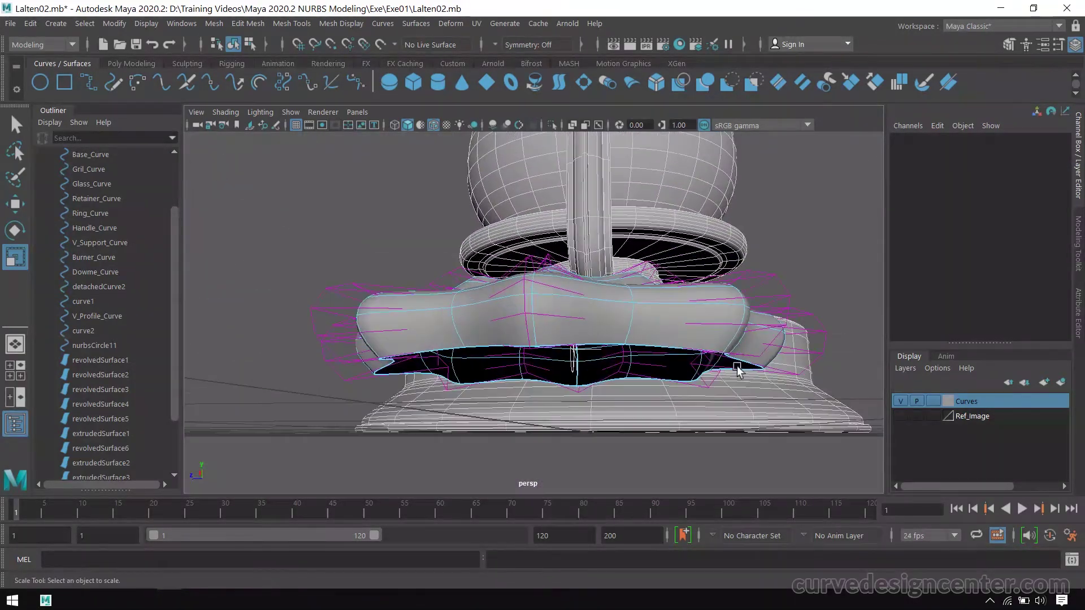
click(773, 380)
Scale the selected rim vertices uniformly inward to narrow the knob's bottom opening, and return to object mode.
alt+drag(771, 385, 658, 373)
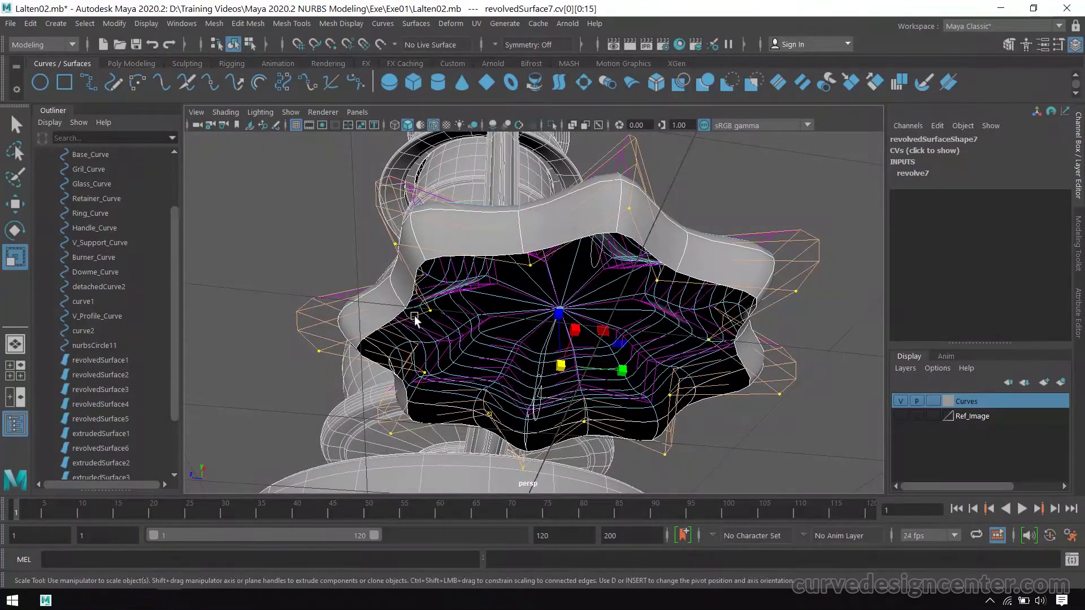
drag(561, 373, 463, 502)
alt+drag(497, 464, 593, 334)
right_drag(633, 292, 714, 196)
click(795, 246)
scroll(734, 283, down, 3)
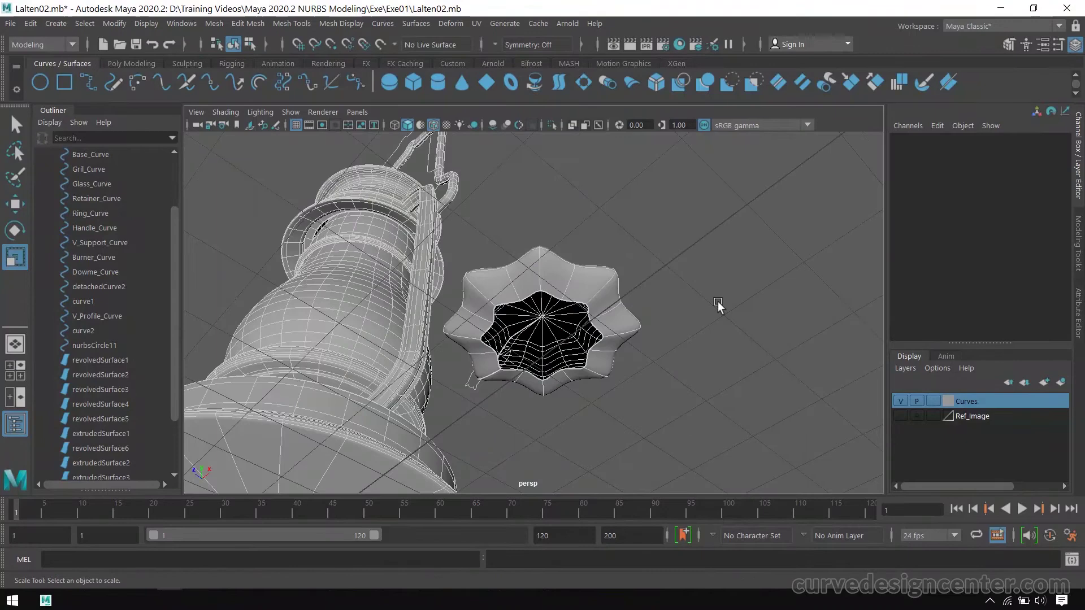
scroll(714, 317, down, 2)
Move the knob's pivot along X to the centre of the knob in the top view.
key(space)
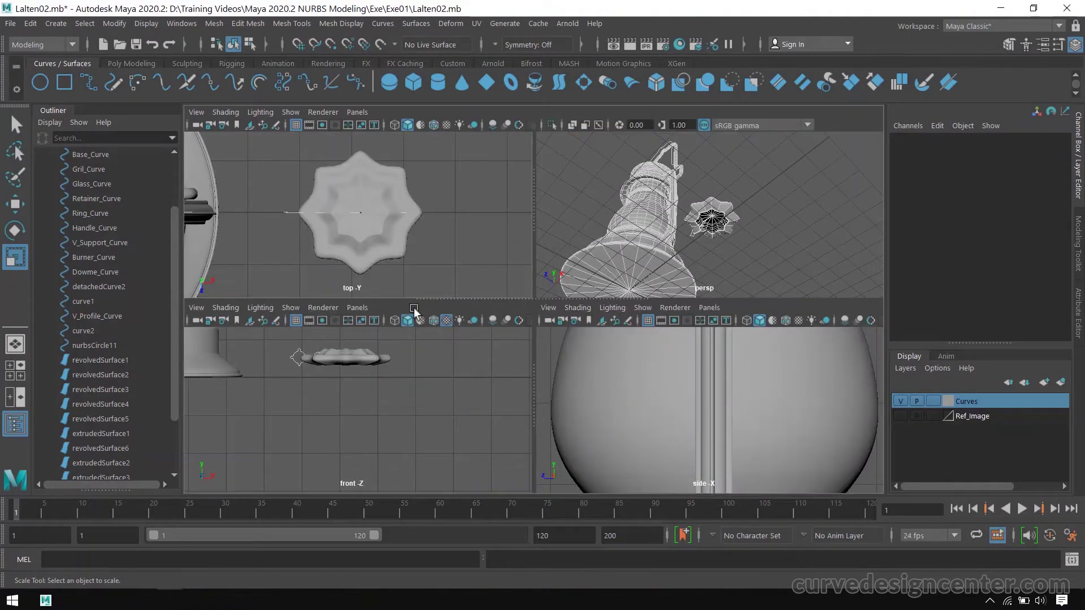
key(space)
alt+middle_drag(599, 368, 720, 332)
scroll(699, 305, up, 2)
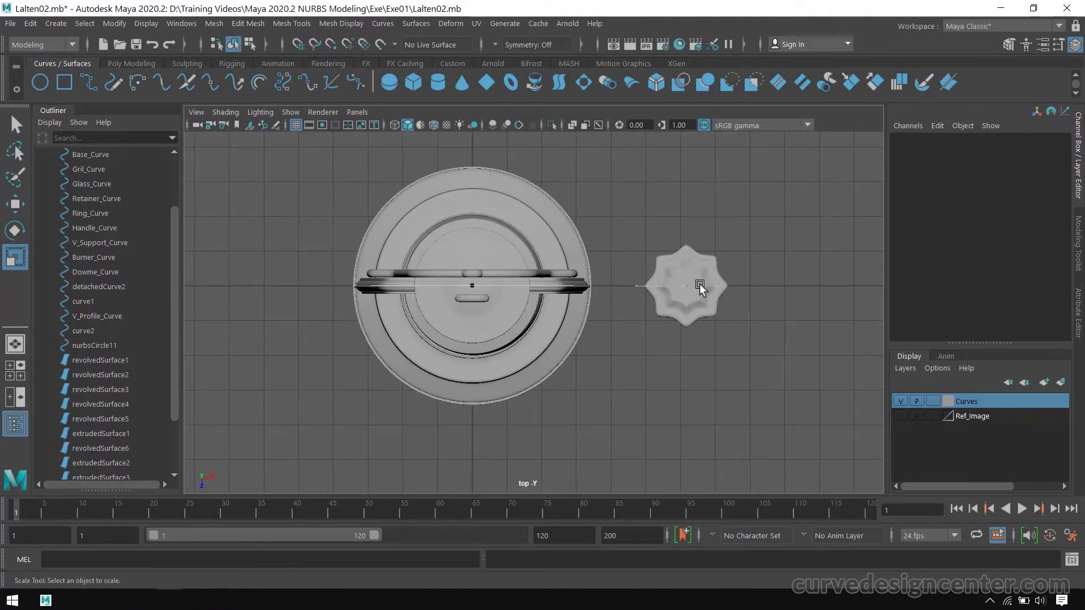
click(699, 285)
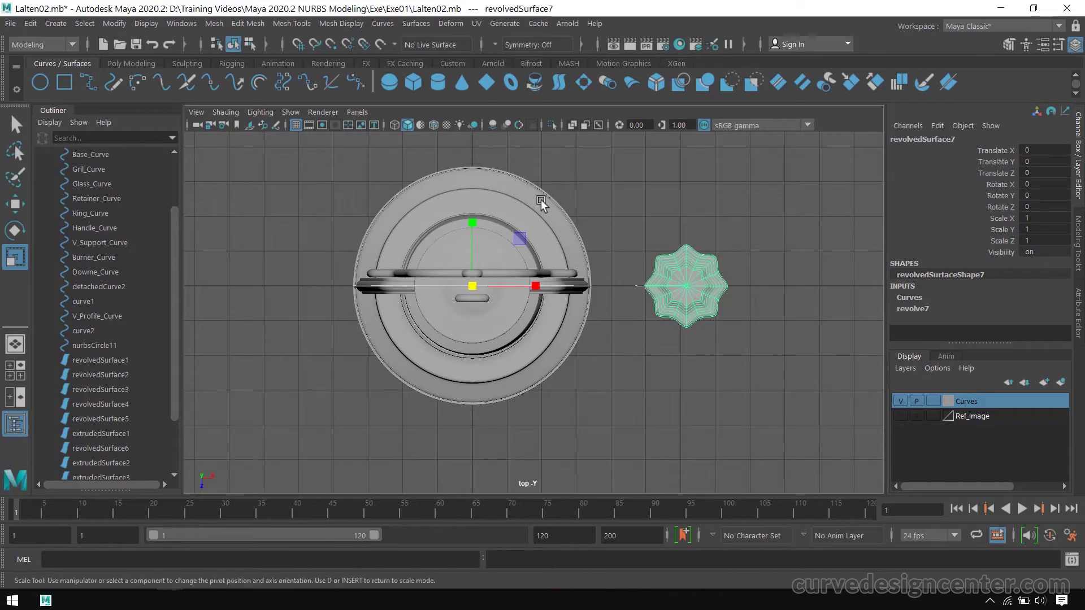
key(d)
drag(535, 290, 717, 294)
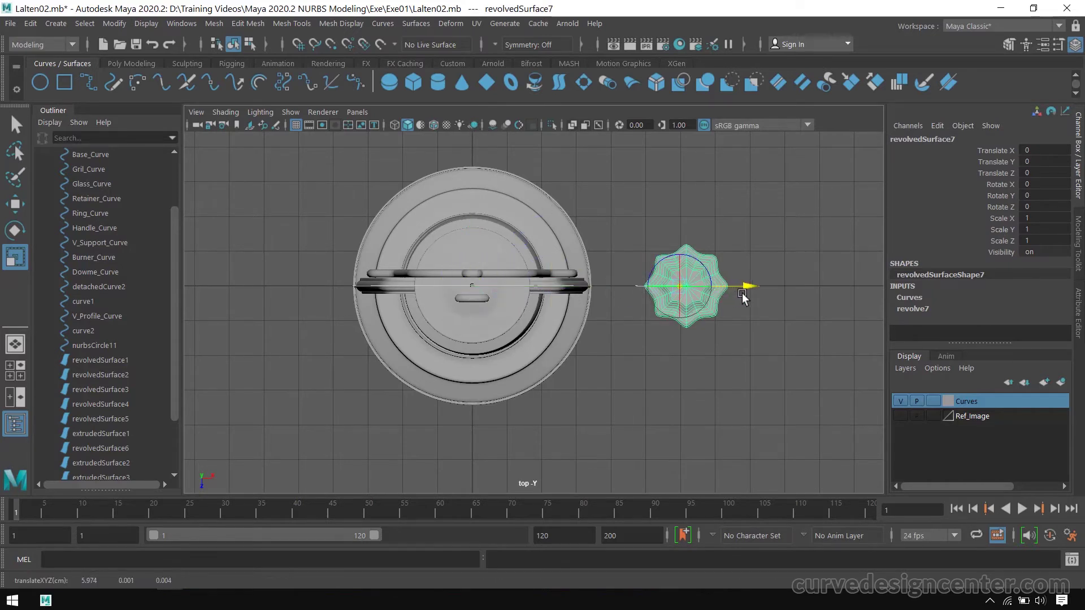
key(d)
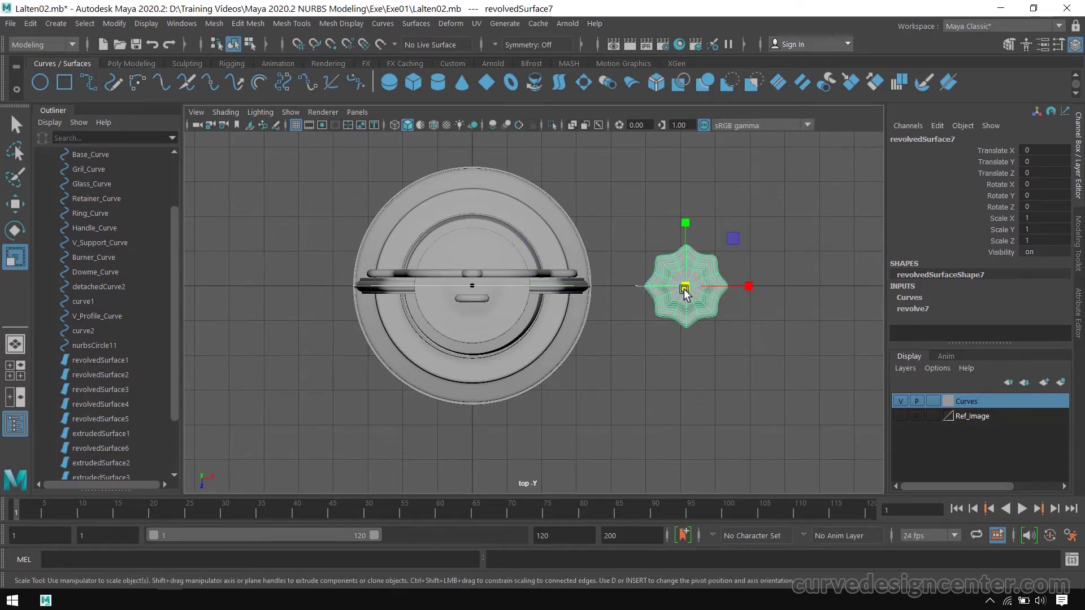
Move the knob onto the front part of the lantern base, to about Translate X -5.469, Y 1.077 and Z 2.084.
key(w)
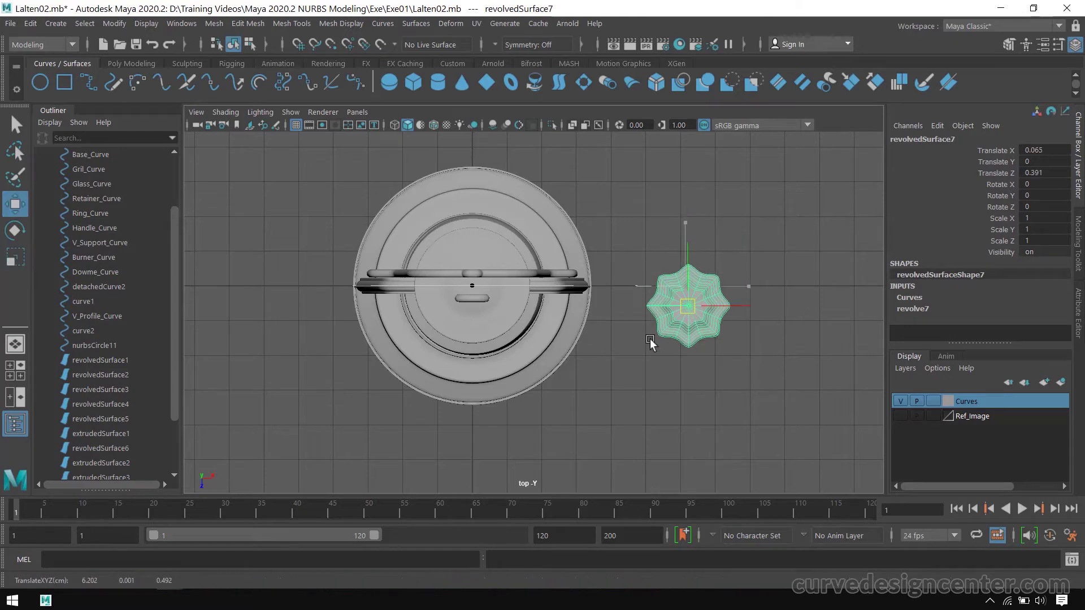
drag(690, 297, 476, 328)
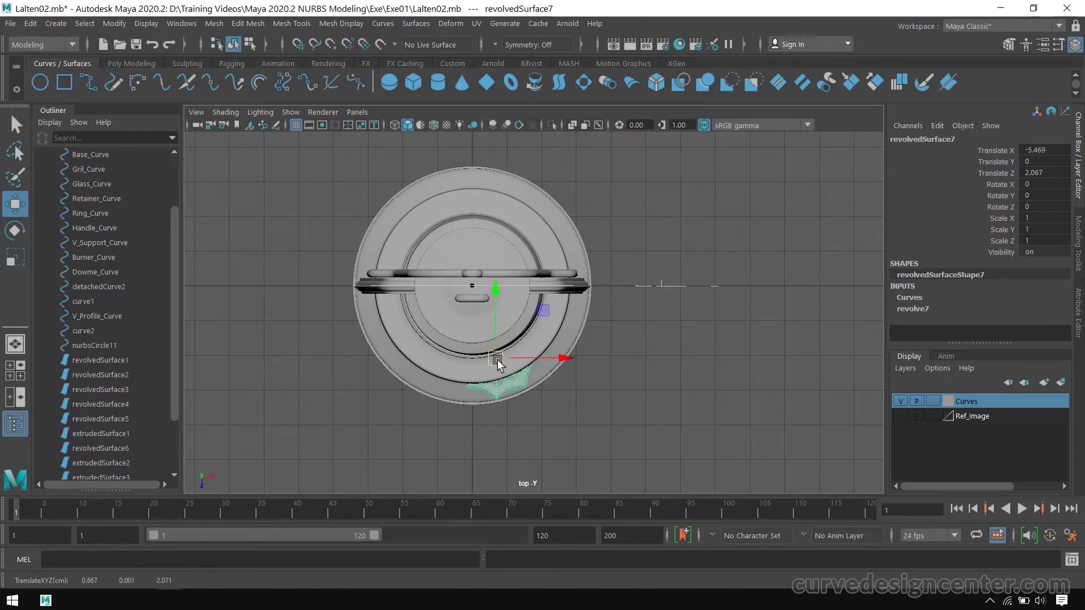
key(space)
key(space)
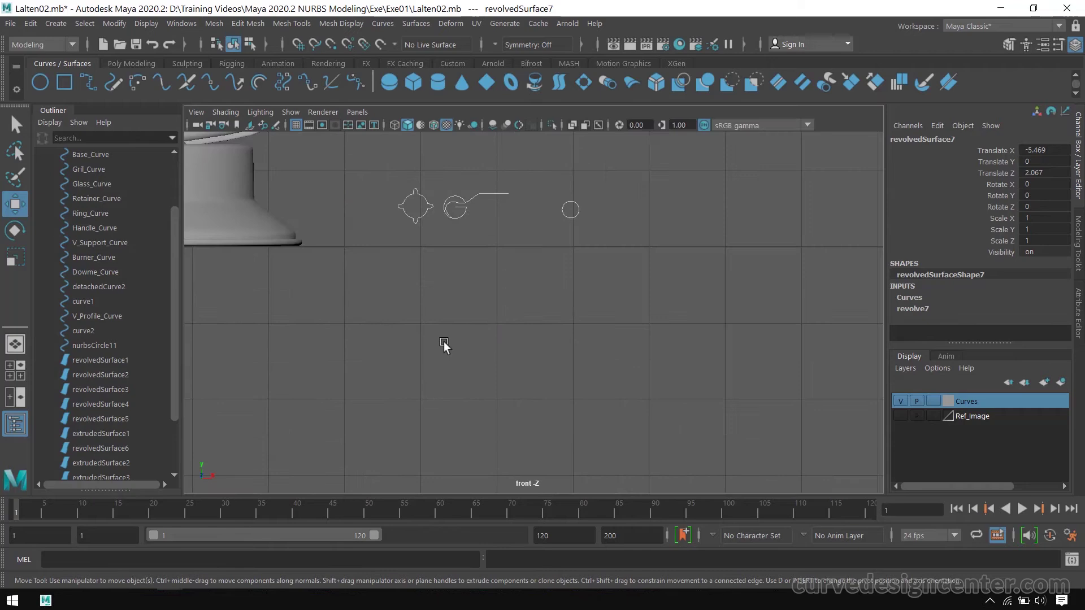
key(f)
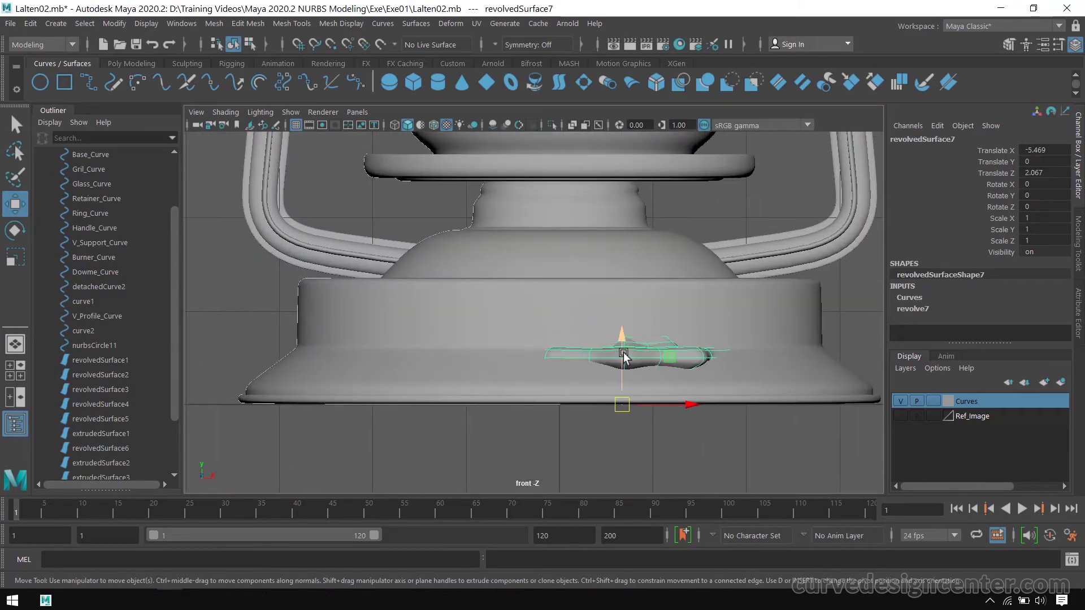
drag(623, 354, 646, 255)
Scale the knob uniformly to about 0.384 and reposition it on the base at about Translate X -5.446 and Z 2.213.
key(space)
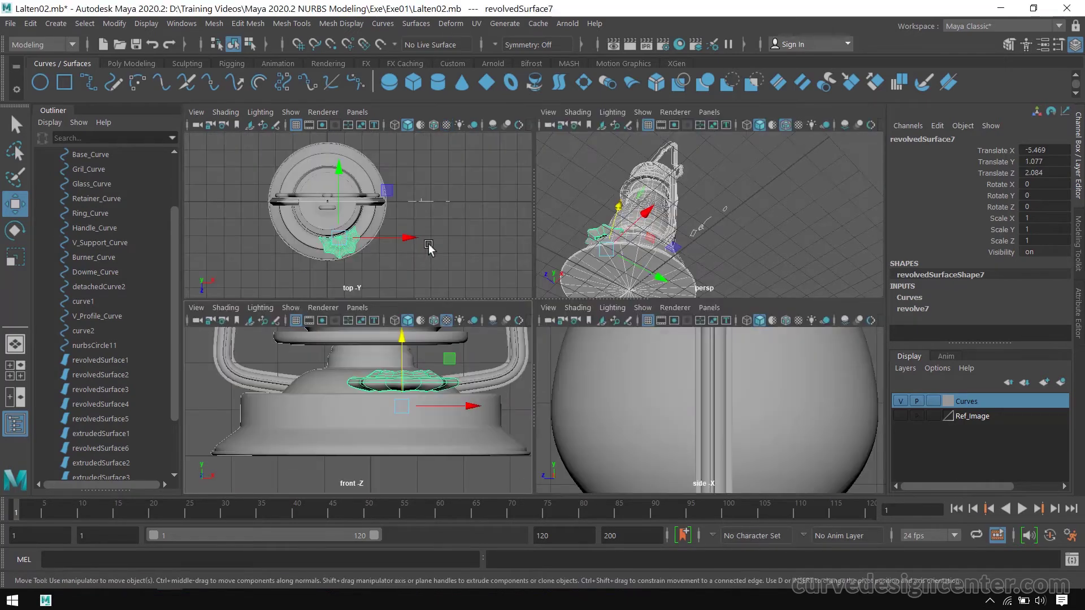
key(space)
scroll(542, 339, up, 10)
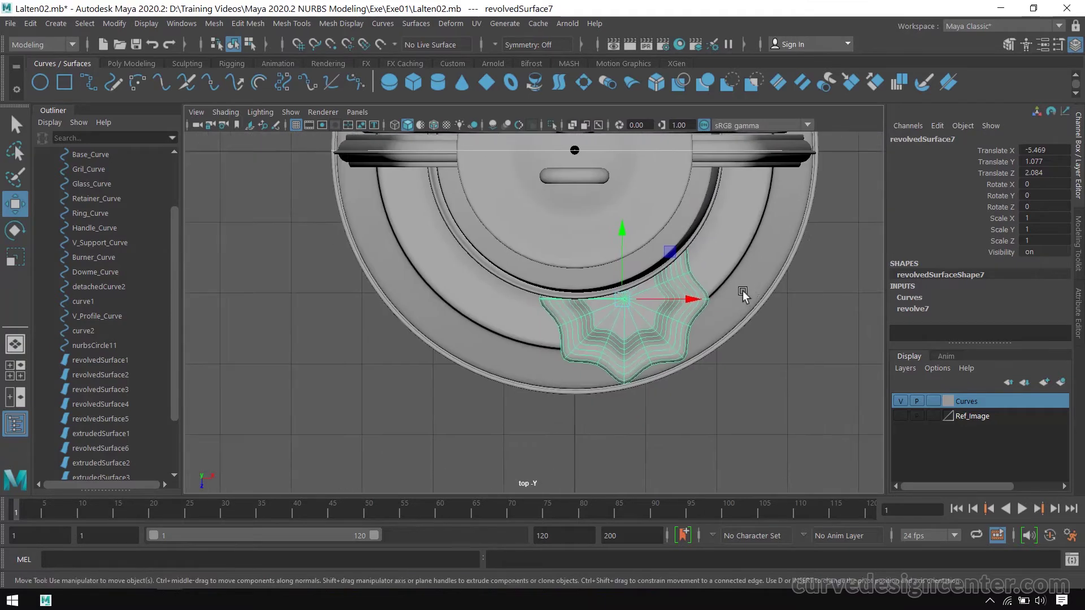
scroll(697, 322, down, 2)
key(r)
drag(715, 286, 555, 467)
key(w)
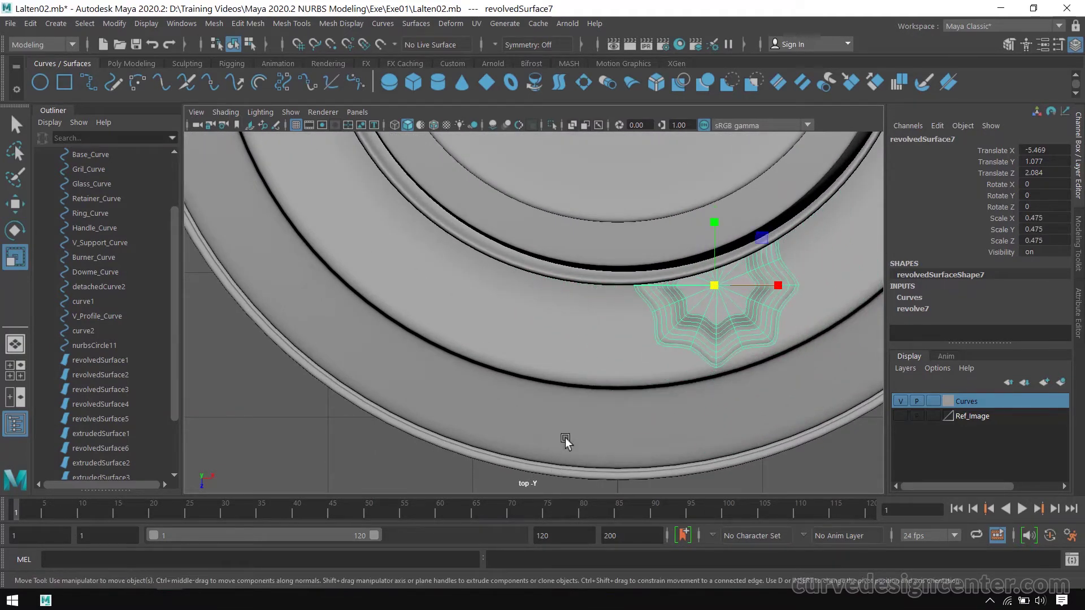
drag(720, 288, 695, 364)
key(r)
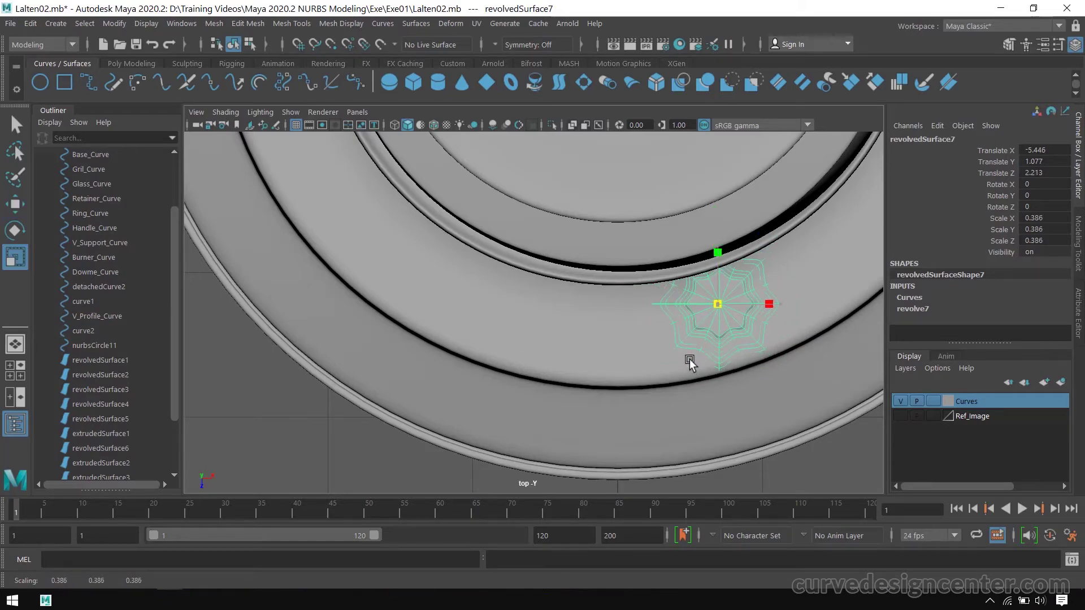
Raise the knob in the front view to about Translate Y 1.362, just above the base's upper ledge.
key(space)
key(space)
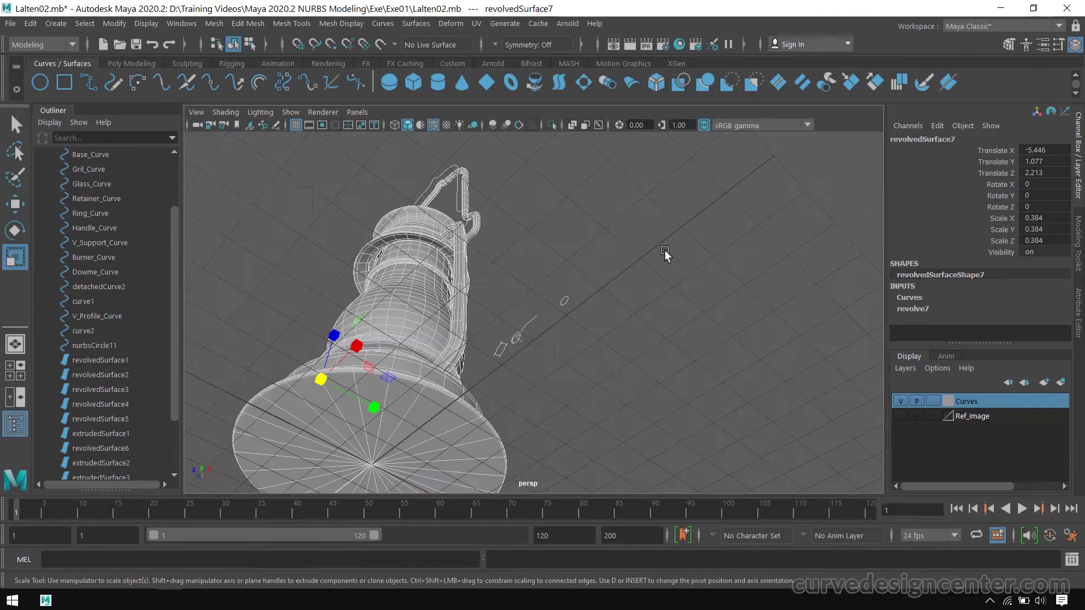
alt+drag(664, 249, 638, 317)
key(f)
key(space)
key(space)
alt+right_drag(518, 411, 688, 325)
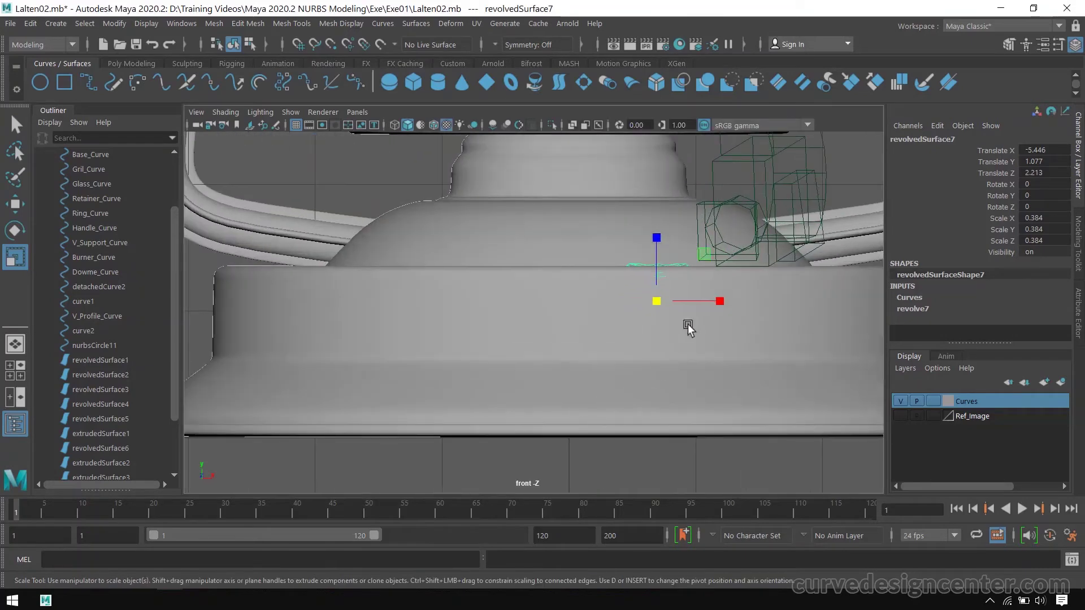
alt+middle_drag(737, 325, 695, 376)
key(w)
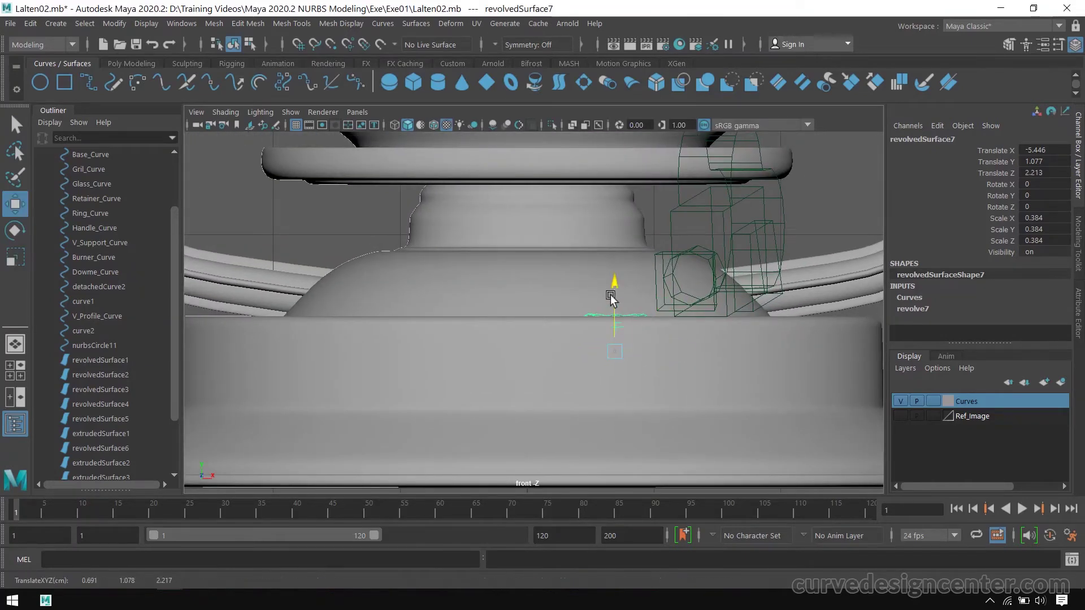
drag(610, 294, 615, 246)
Move the knob's pivot up to the middle of the knob in the front view.
key(d)
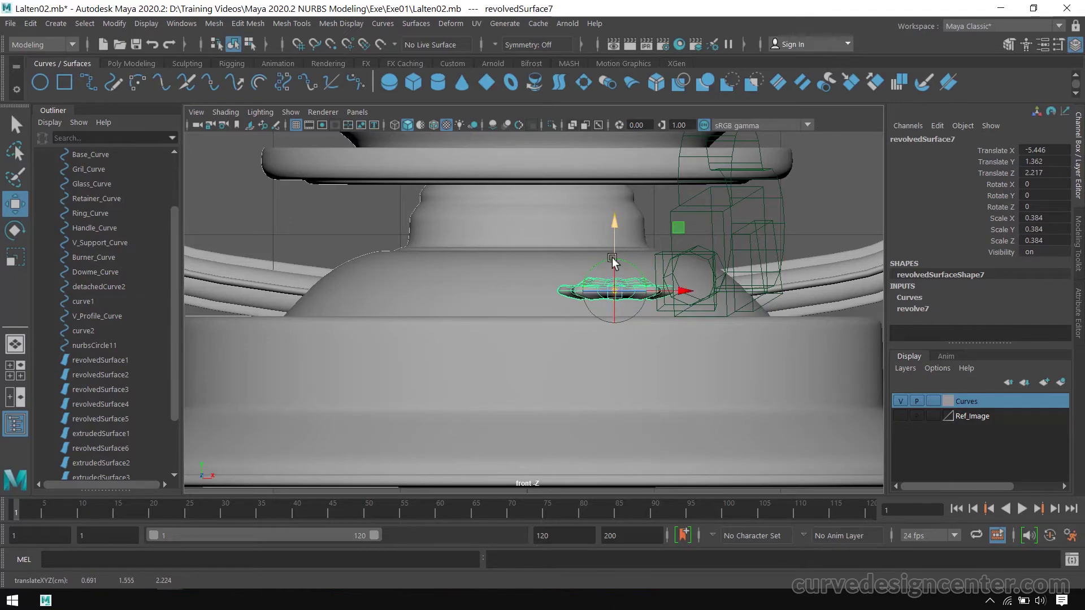
key(d)
key(space)
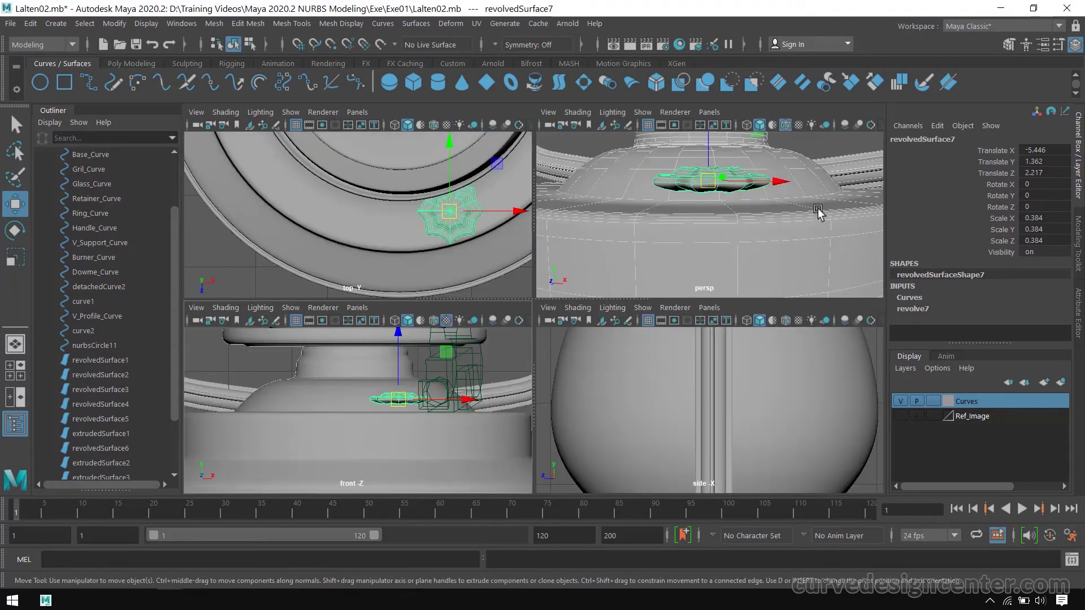
key(space)
alt+drag(696, 273, 752, 291)
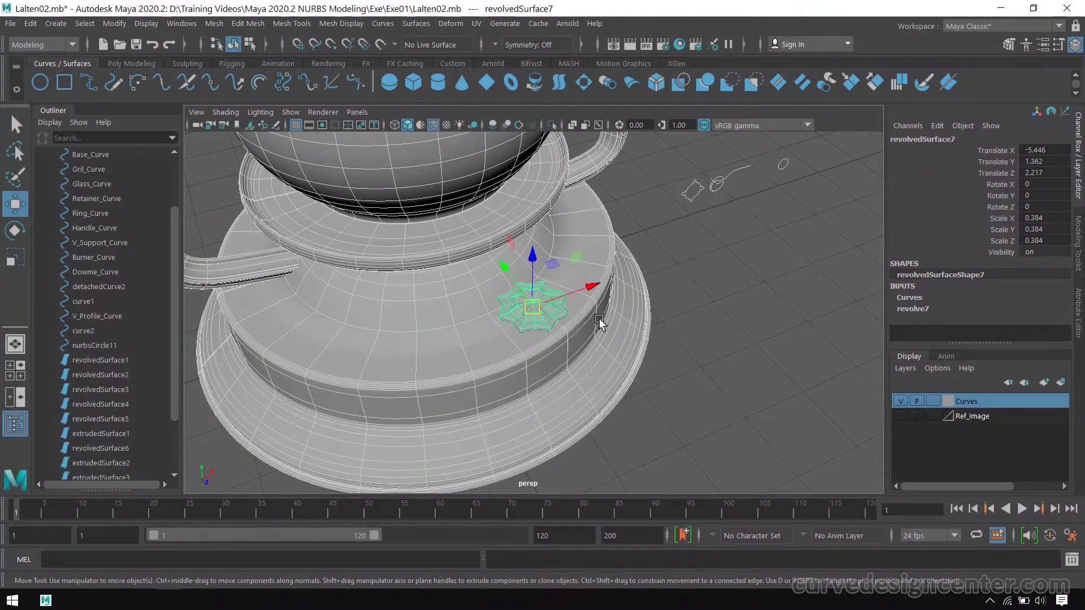
Draw a small NURBS circle in the top view just outside the base, centred at about X 1.365 and Z 3.406.
key(space)
key(space)
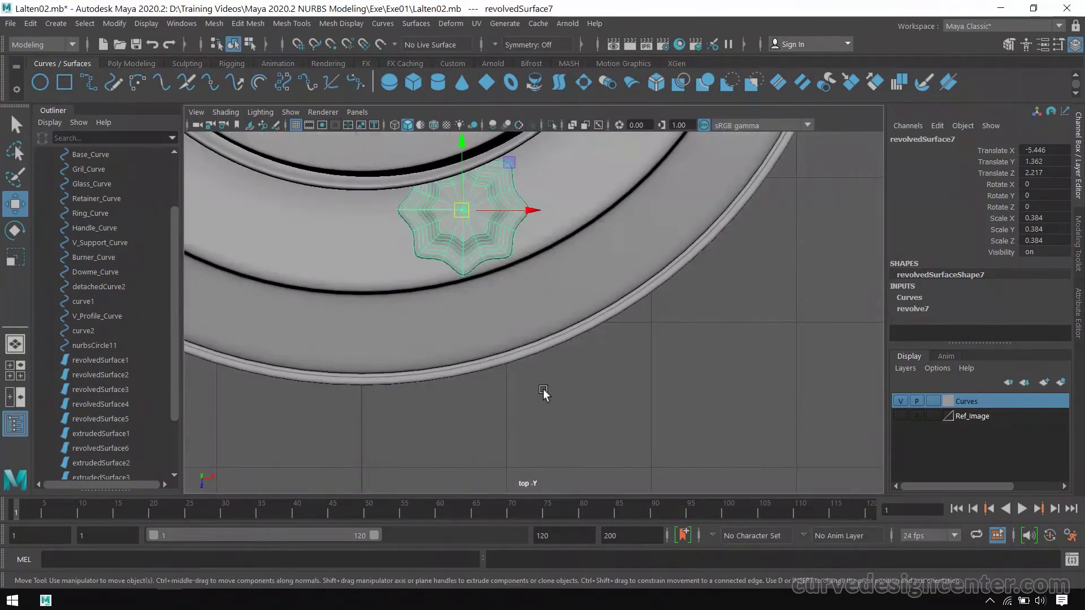
key(y)
drag(580, 405, 581, 405)
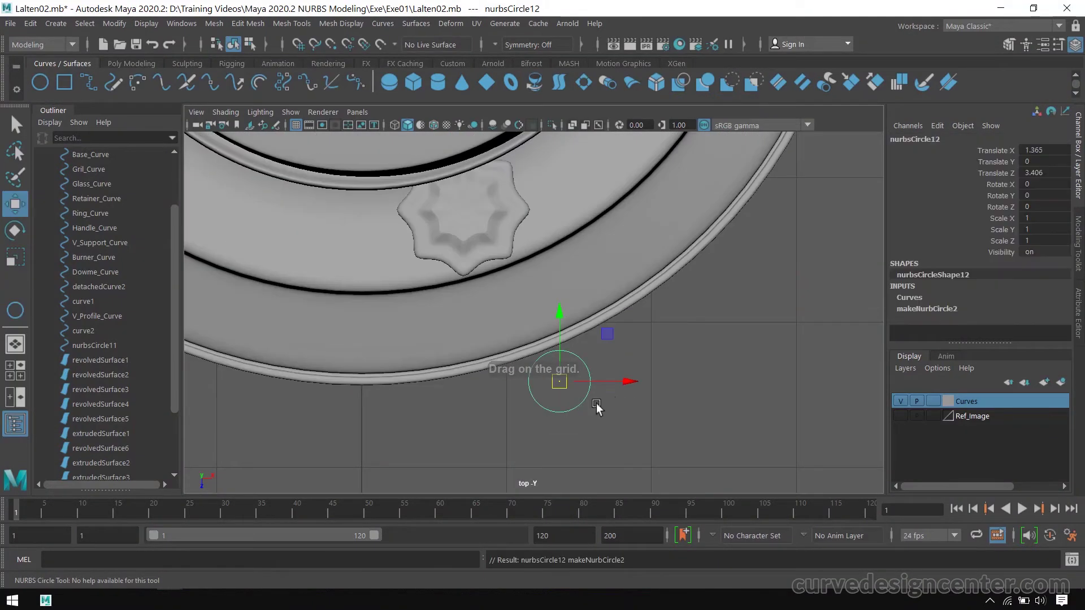
Raise the new circle to about Translate Y 1.289 and duplicate it upward to about Translate Y 1.499.
key(space)
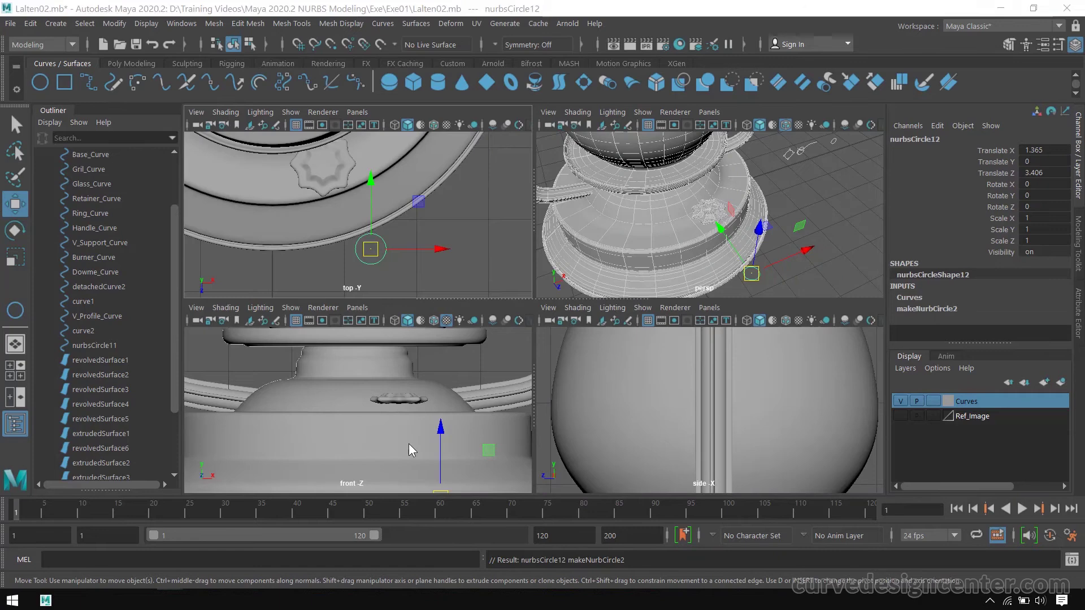
key(space)
scroll(513, 322, down, 5)
scroll(615, 359, up, 8)
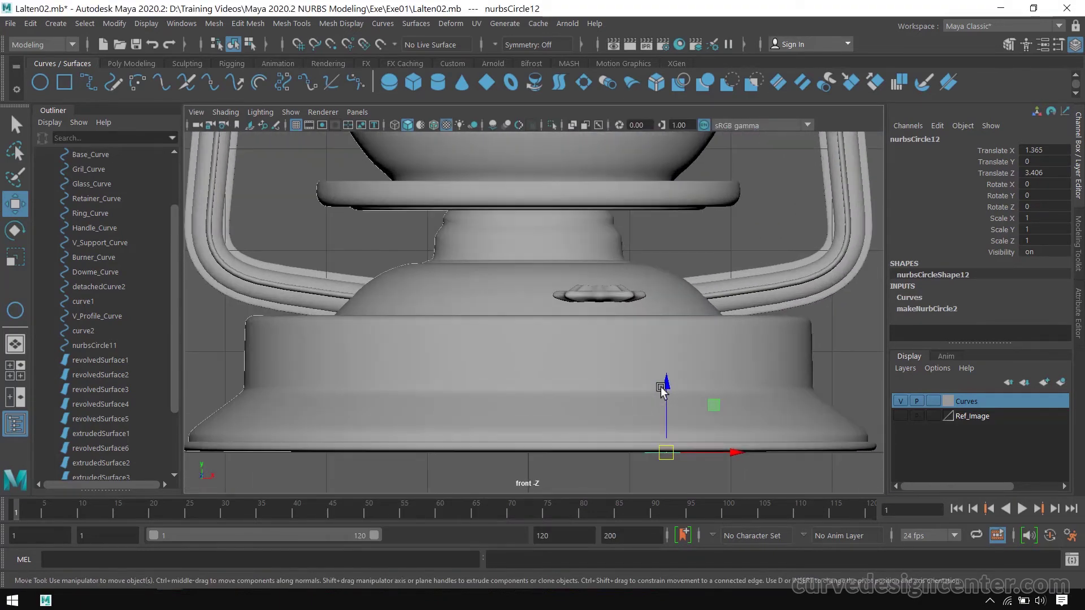
drag(697, 452, 670, 330)
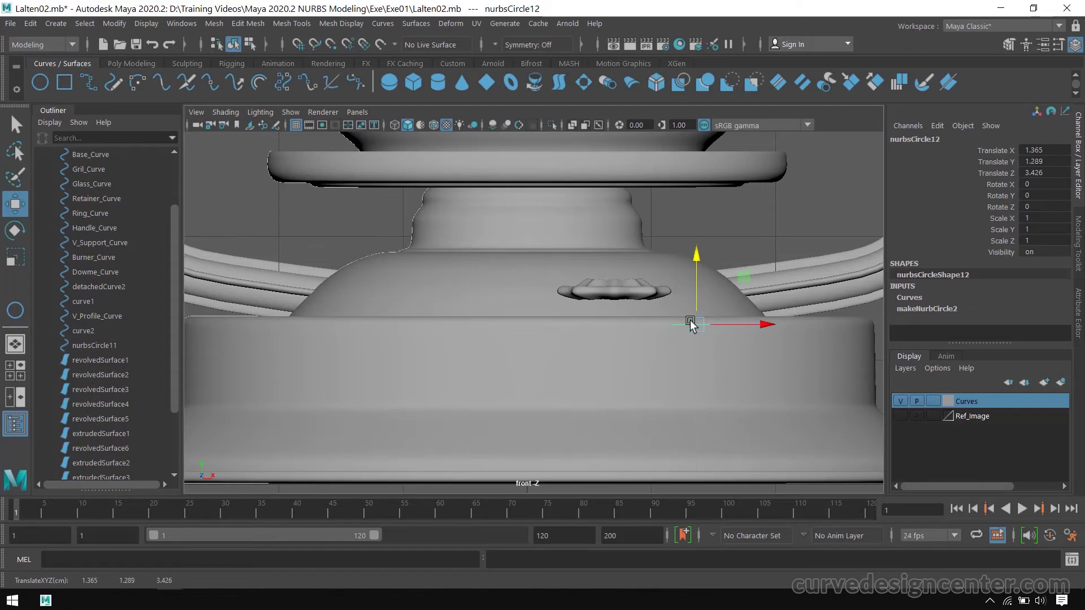
shift+drag(694, 287, 693, 268)
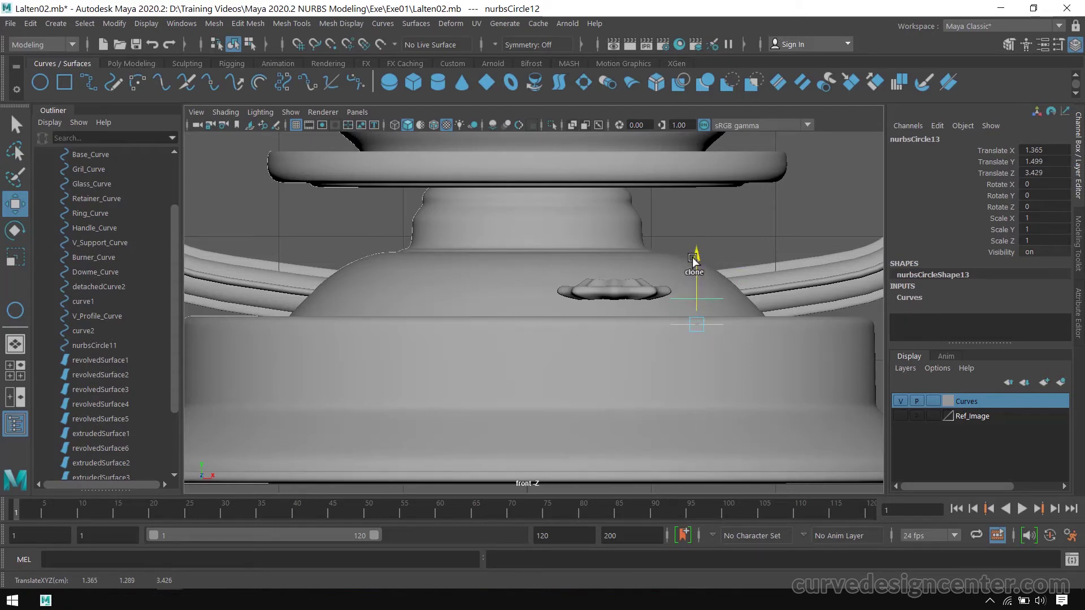
Loft a surface between the two stacked circles beside the lantern base.
key(space)
key(space)
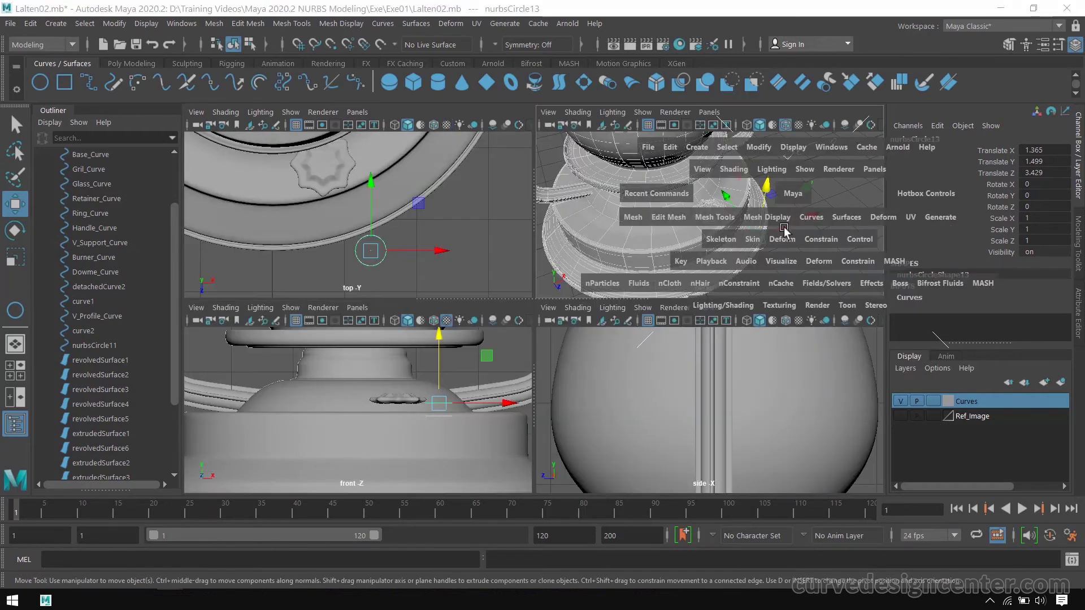
alt+drag(771, 326, 696, 373)
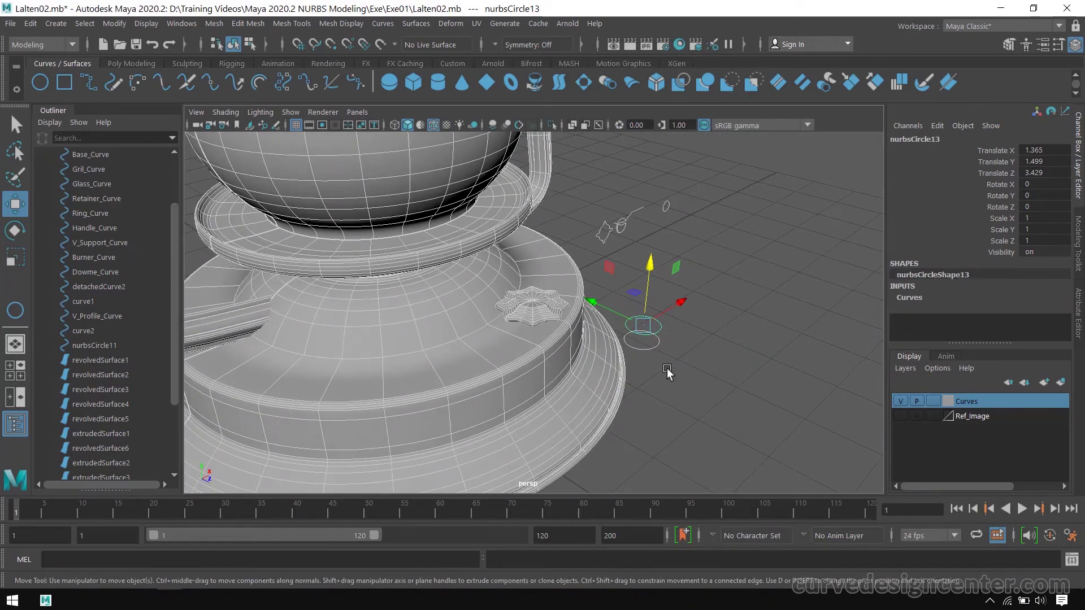
shift+click(652, 339)
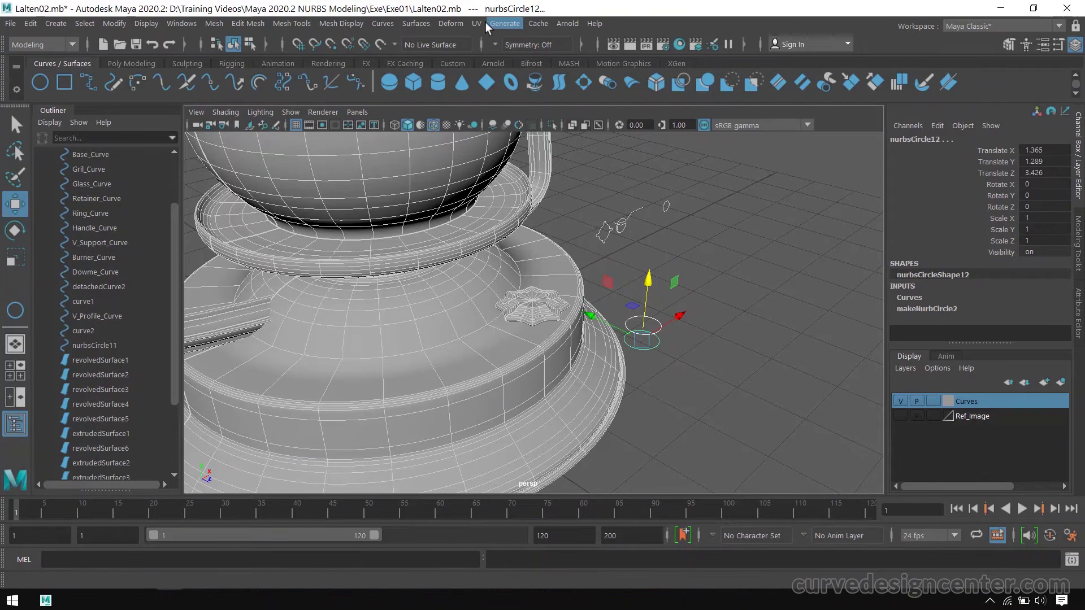
click(418, 25)
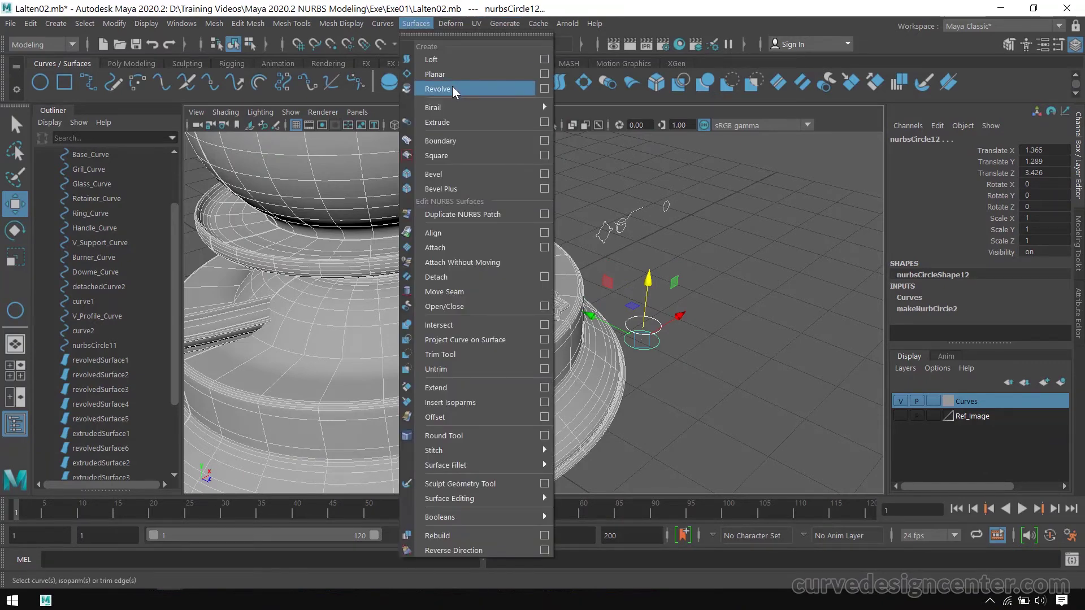
click(444, 60)
alt+drag(750, 351, 723, 339)
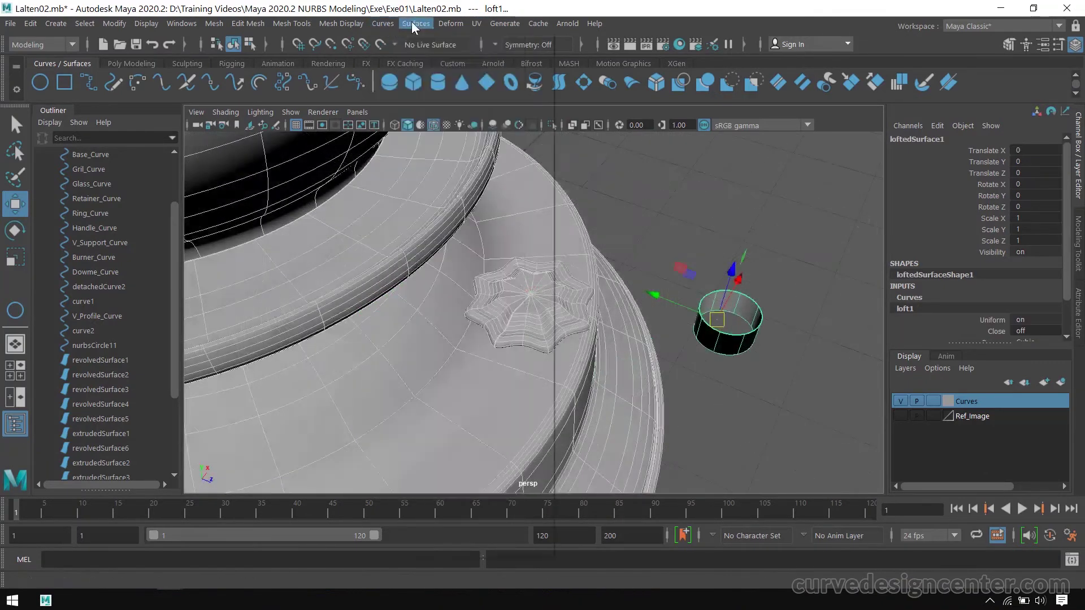
Reverse the surface direction of the lofted cylinder beside the base.
click(416, 23)
click(455, 548)
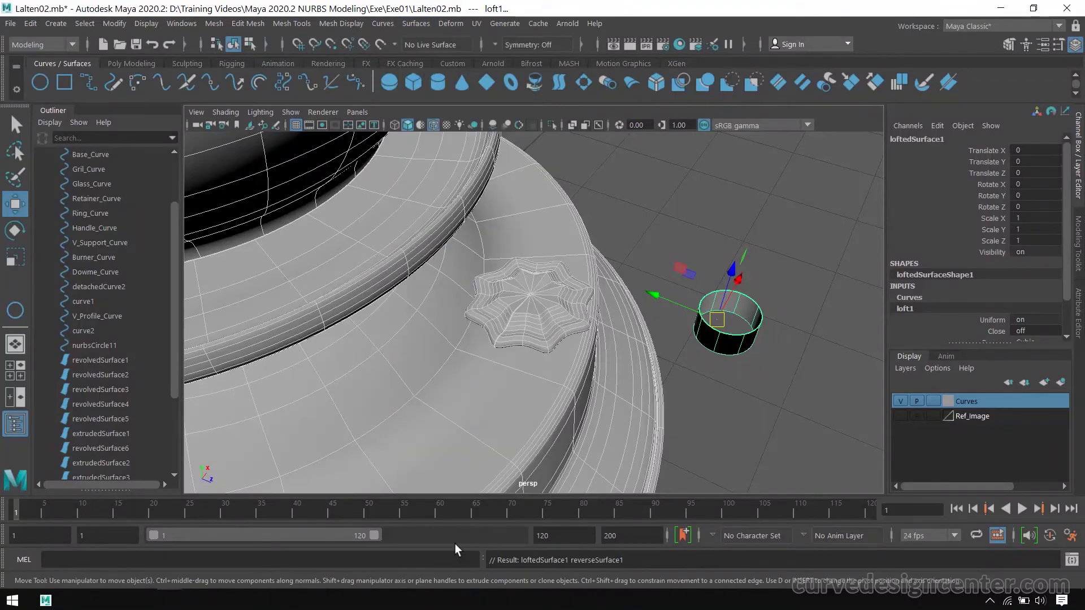
click(763, 372)
click(732, 347)
alt+drag(732, 347, 658, 377)
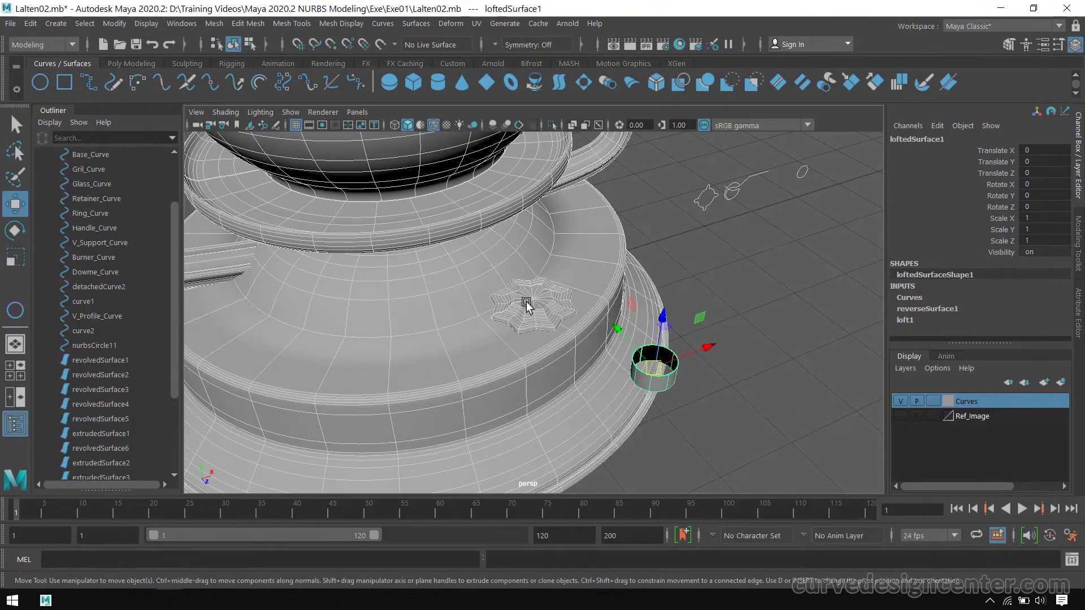
Move the lofted cylinder in the top view under the knob's centre, to about Translate X -0.657 and Translate Z -1.223.
key(space)
key(space)
scroll(513, 274, up, 1)
alt+middle_drag(627, 324, 671, 346)
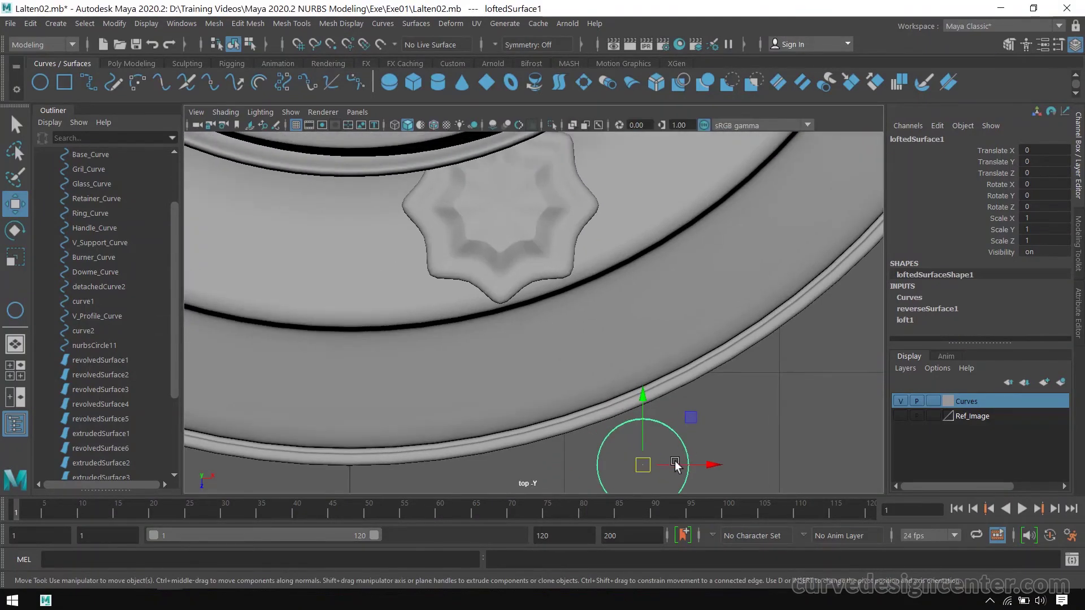
drag(642, 467, 496, 229)
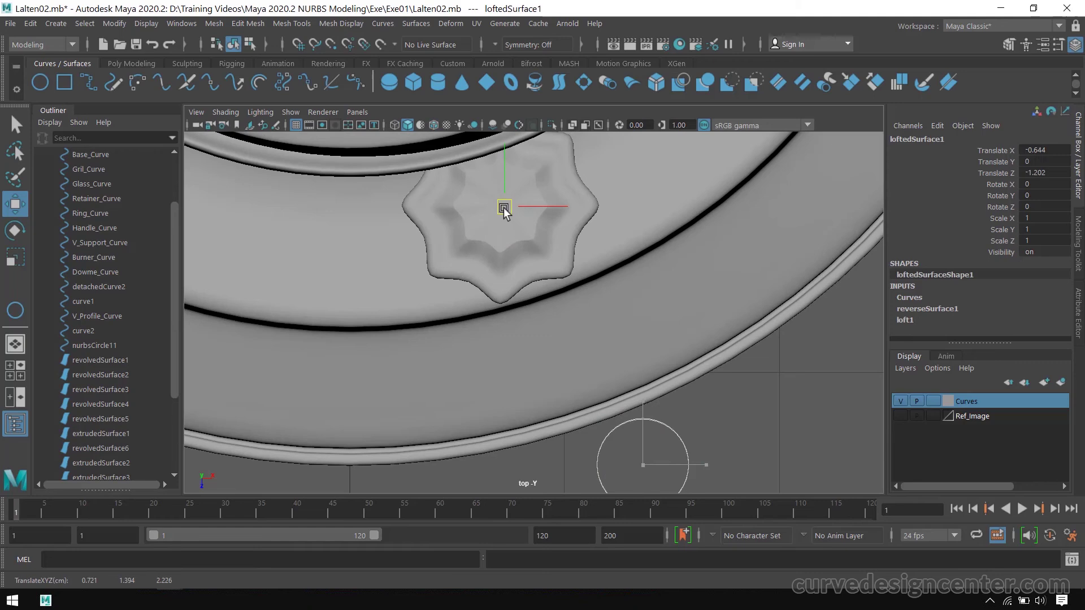
Scale the lofted cylinder under the knob uniformly to about 1.419.
key(space)
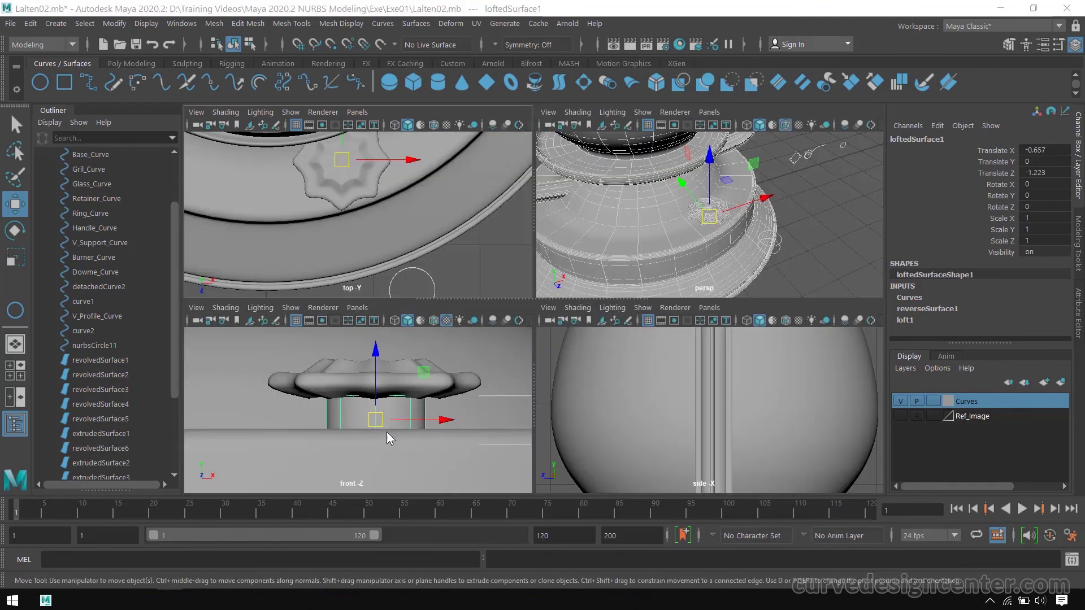
key(space)
alt+middle_drag(479, 395, 554, 411)
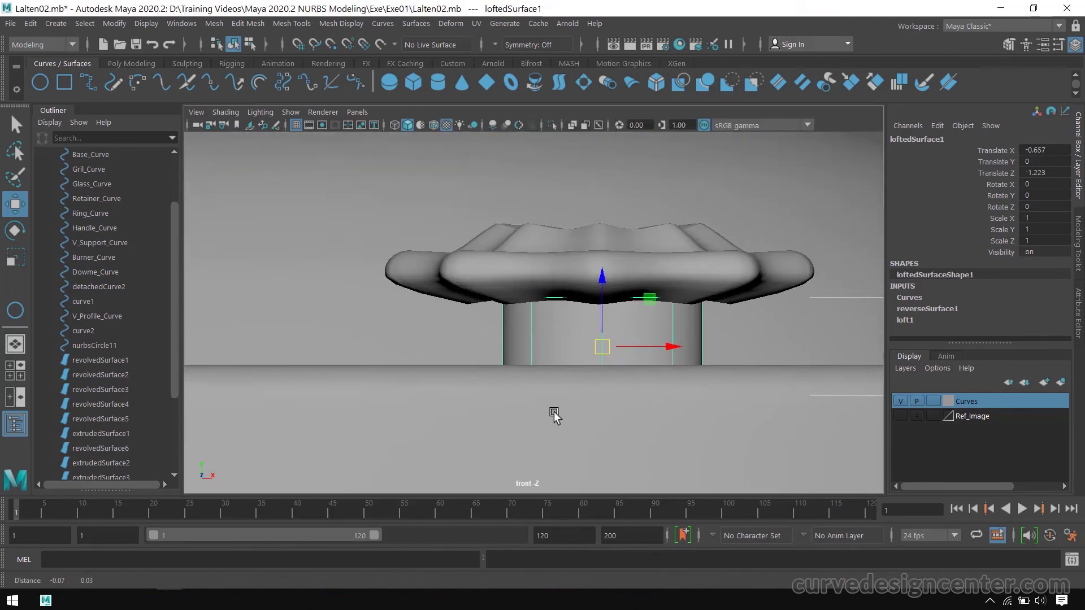
click(663, 350)
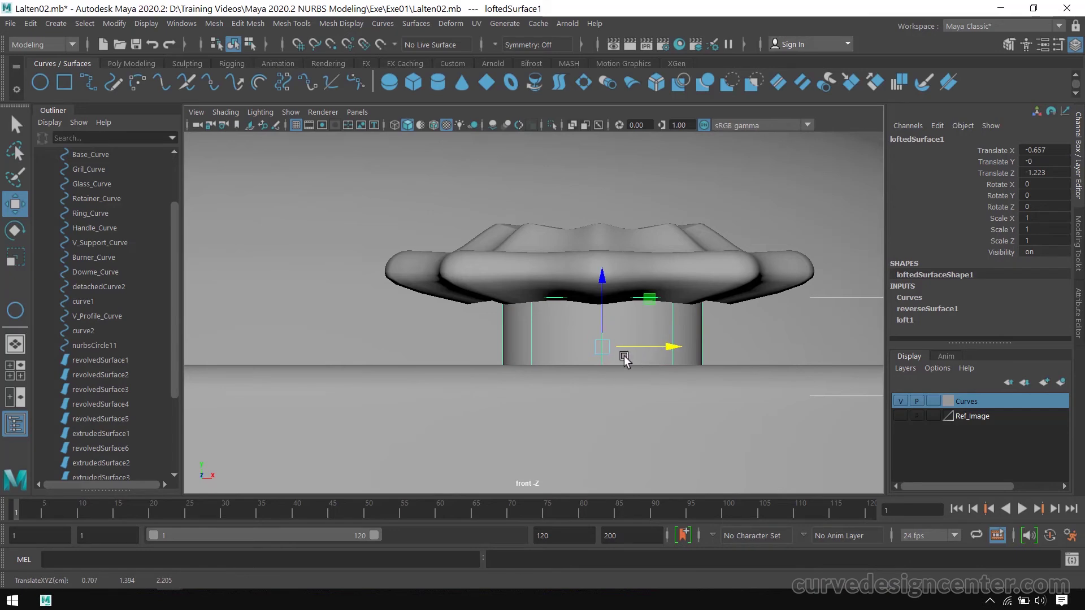
key(r)
drag(604, 349, 559, 305)
key(space)
key(f)
key(space)
scroll(559, 305, up, 10)
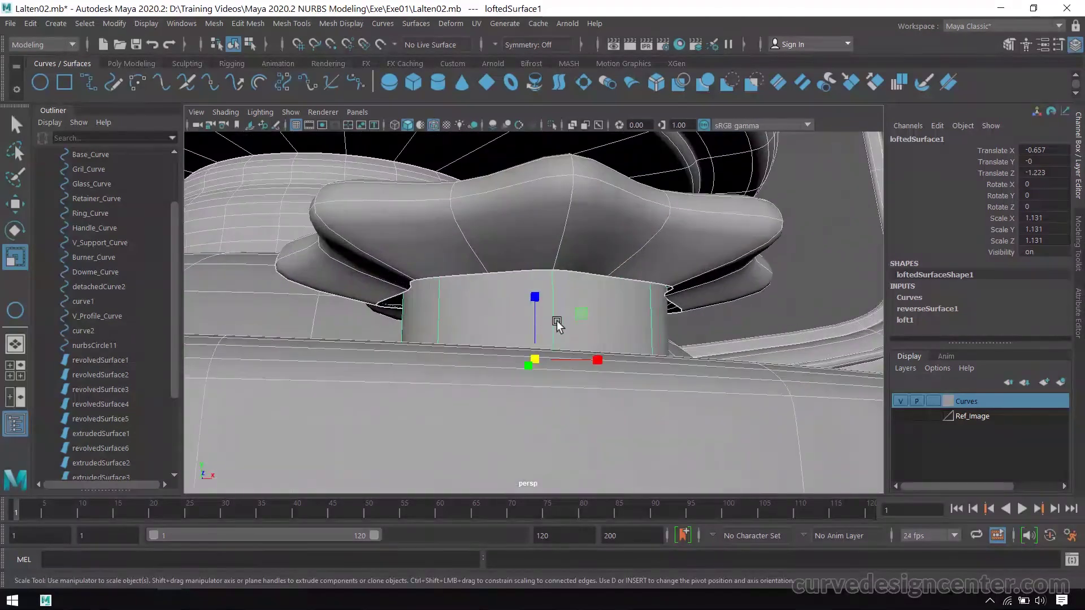
alt+drag(556, 323, 596, 332)
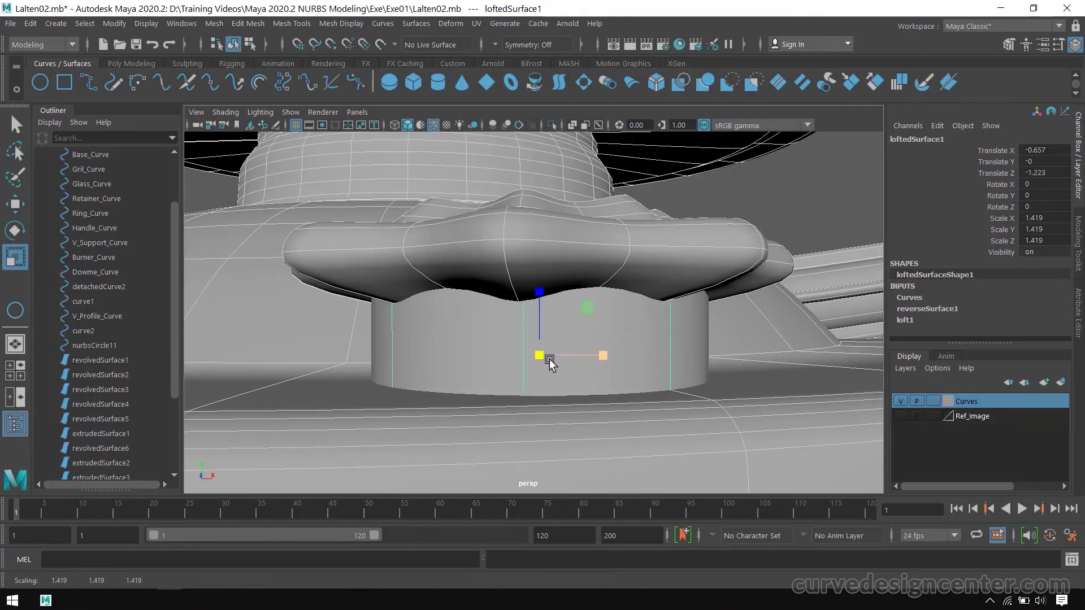
Delete the two stacked circles left beside the base.
scroll(550, 359, down, 3)
alt+drag(546, 426, 604, 378)
key(w)
scroll(633, 293, down, 5)
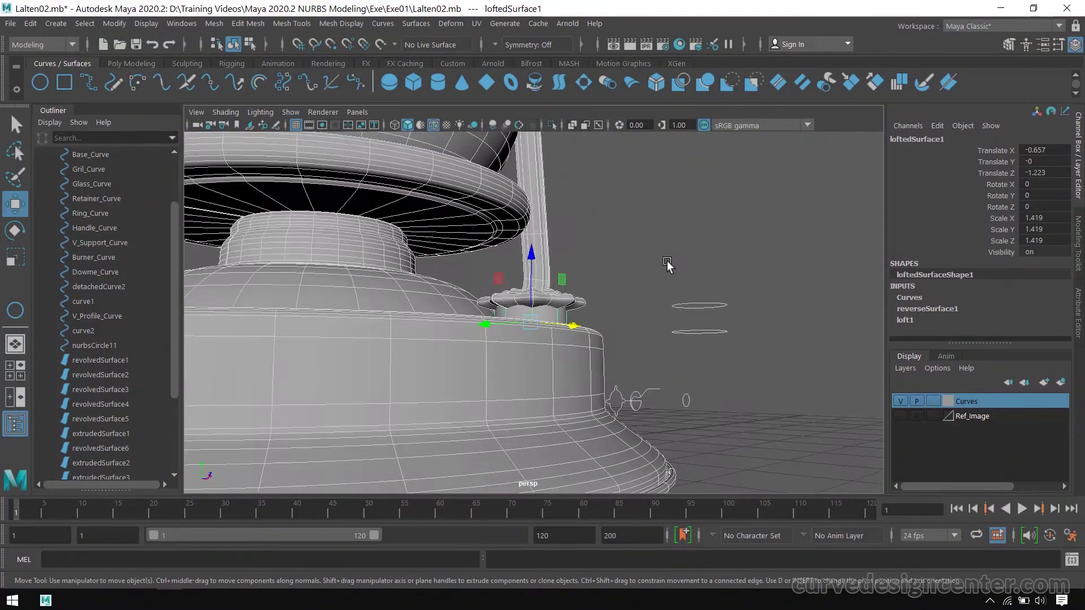
click(697, 274)
alt+drag(697, 276, 669, 300)
click(618, 308)
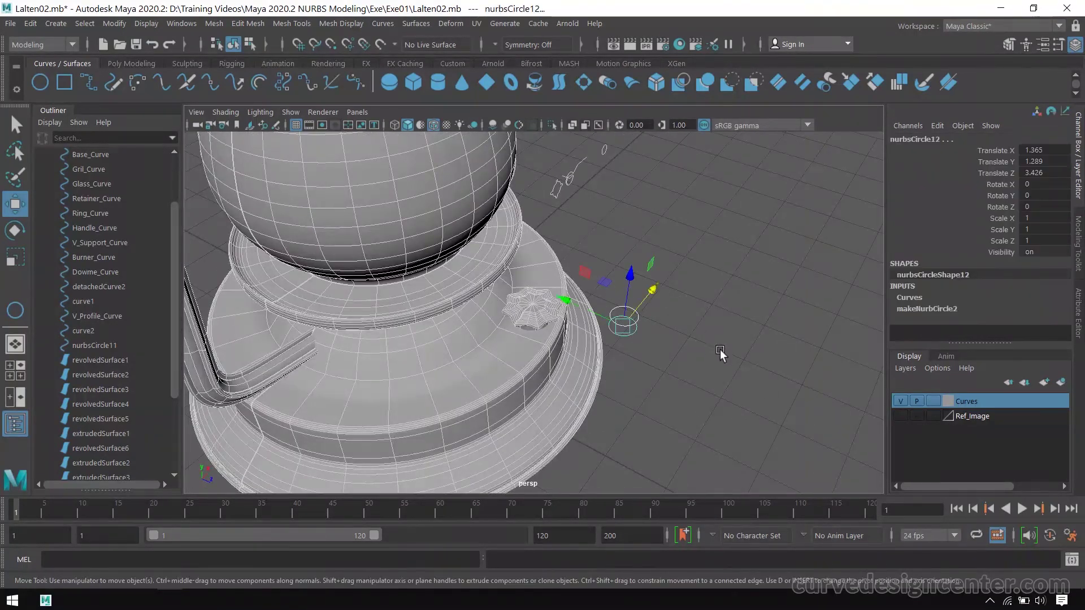
alt+drag(720, 354, 695, 368)
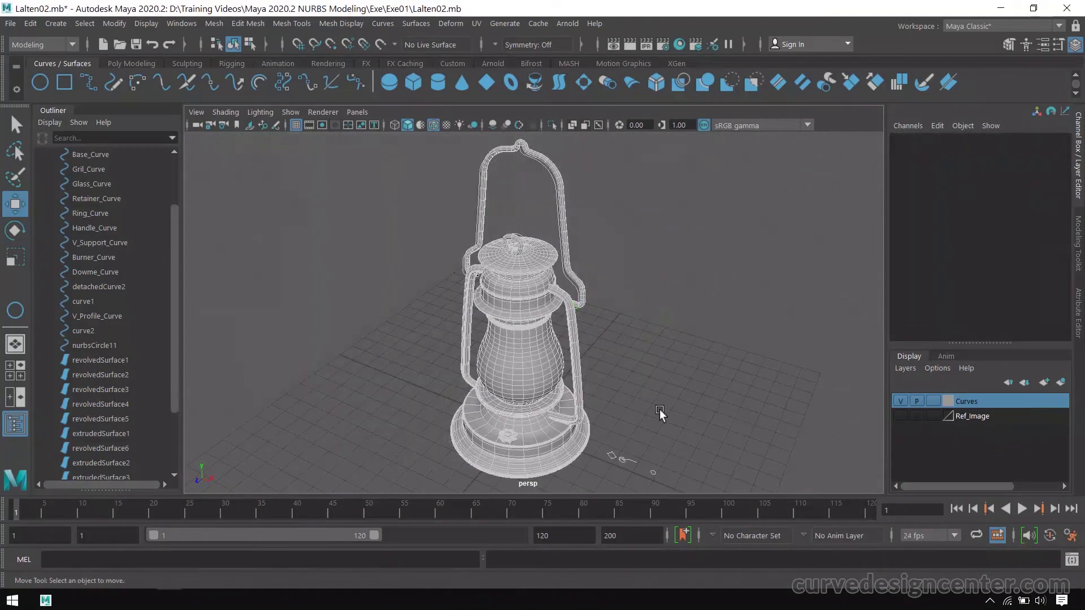
Set the Curves layer's colour to Index with no colour assigned and save the layer settings.
alt+drag(660, 409, 571, 405)
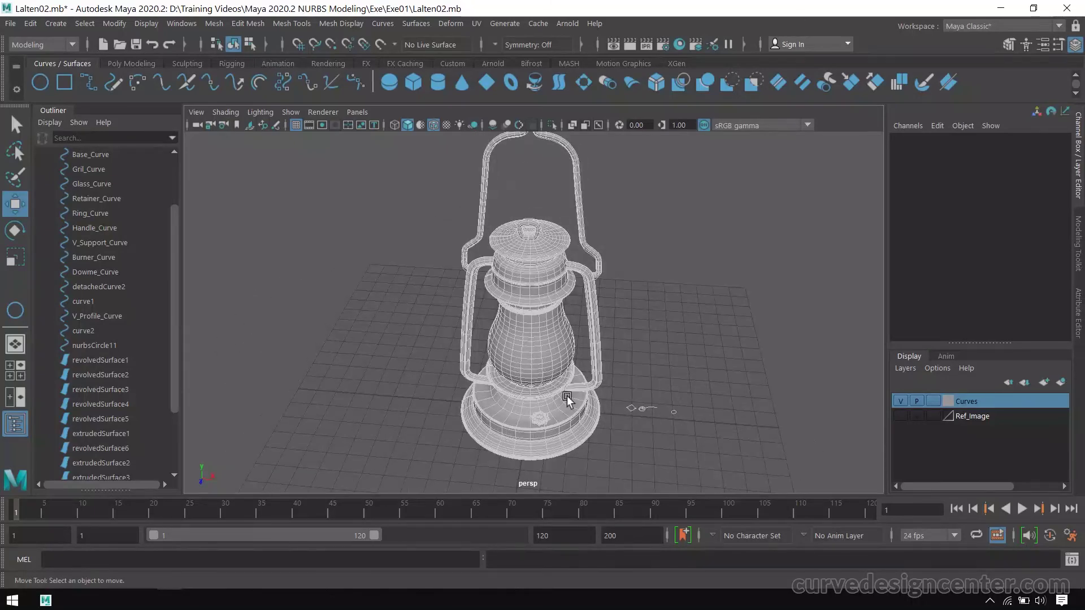
scroll(571, 402, up, 6)
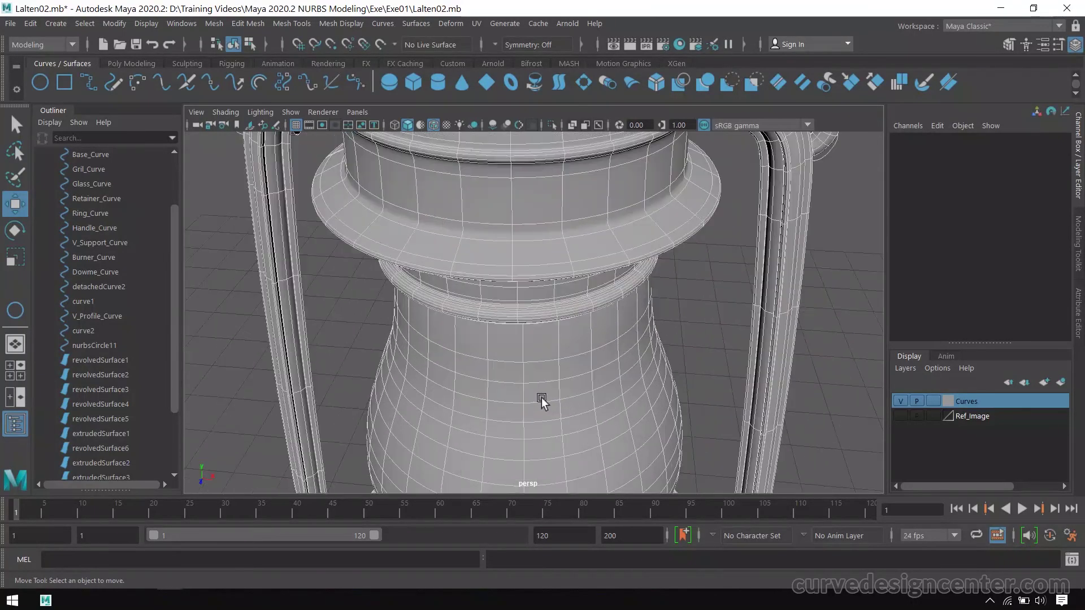
double_click(1013, 400)
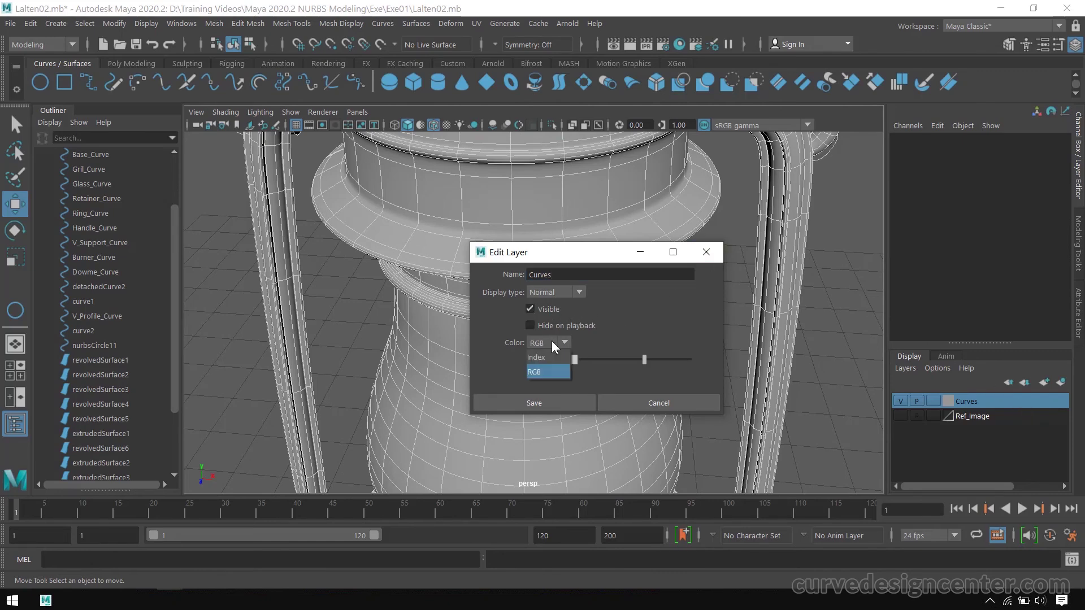
click(539, 356)
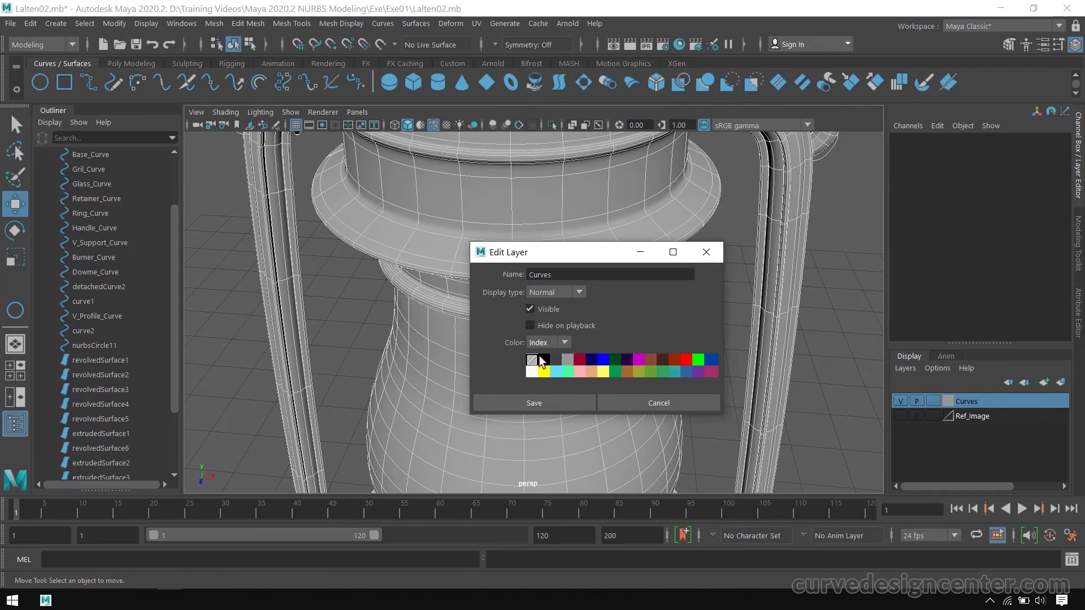
click(527, 405)
scroll(501, 274, down, 8)
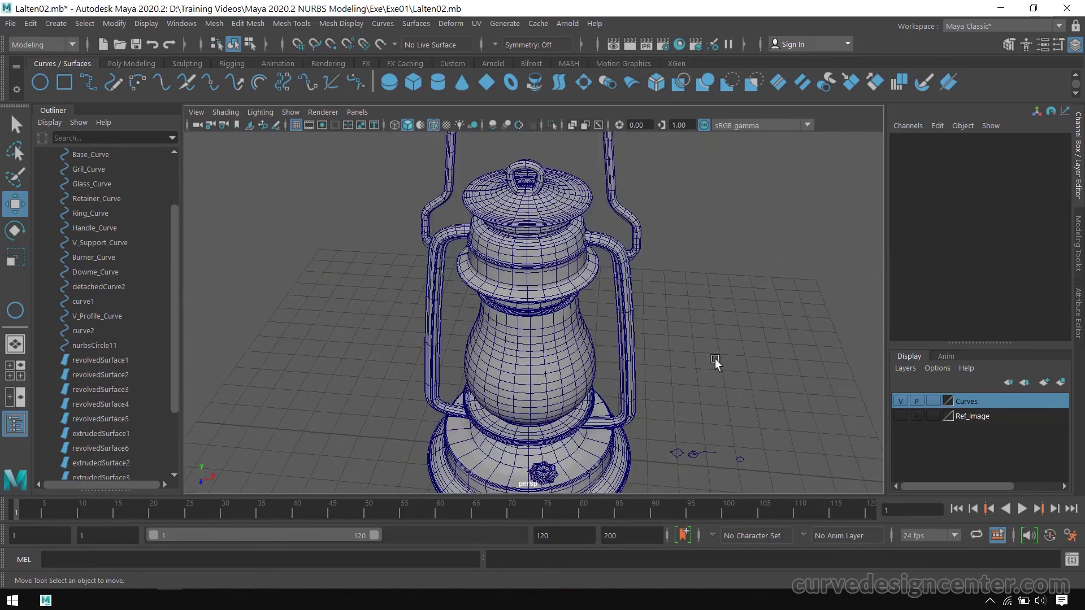
alt+drag(667, 347, 698, 391)
alt+drag(579, 353, 615, 361)
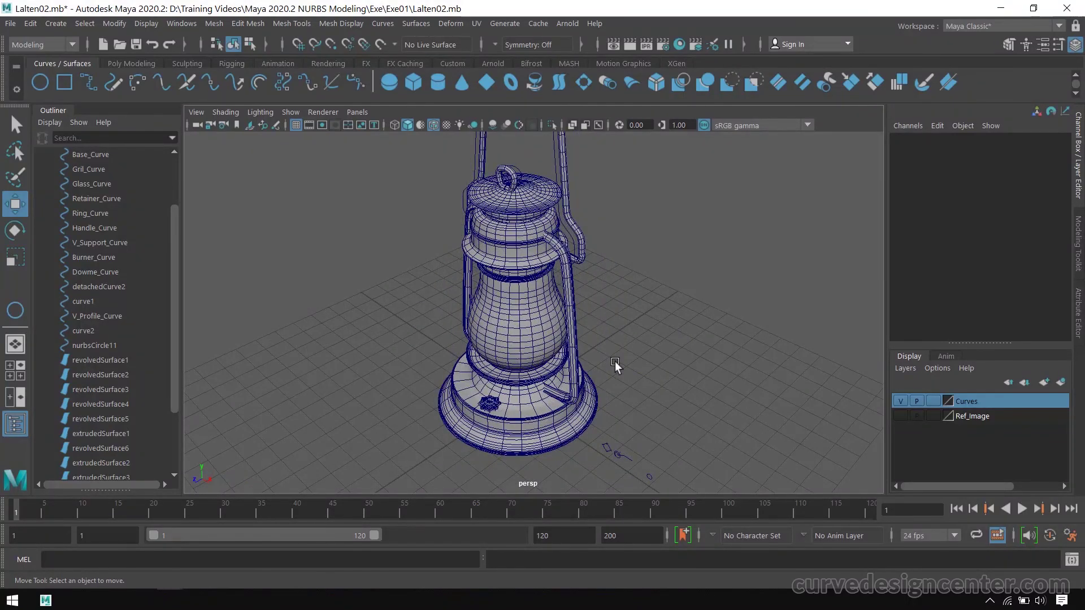